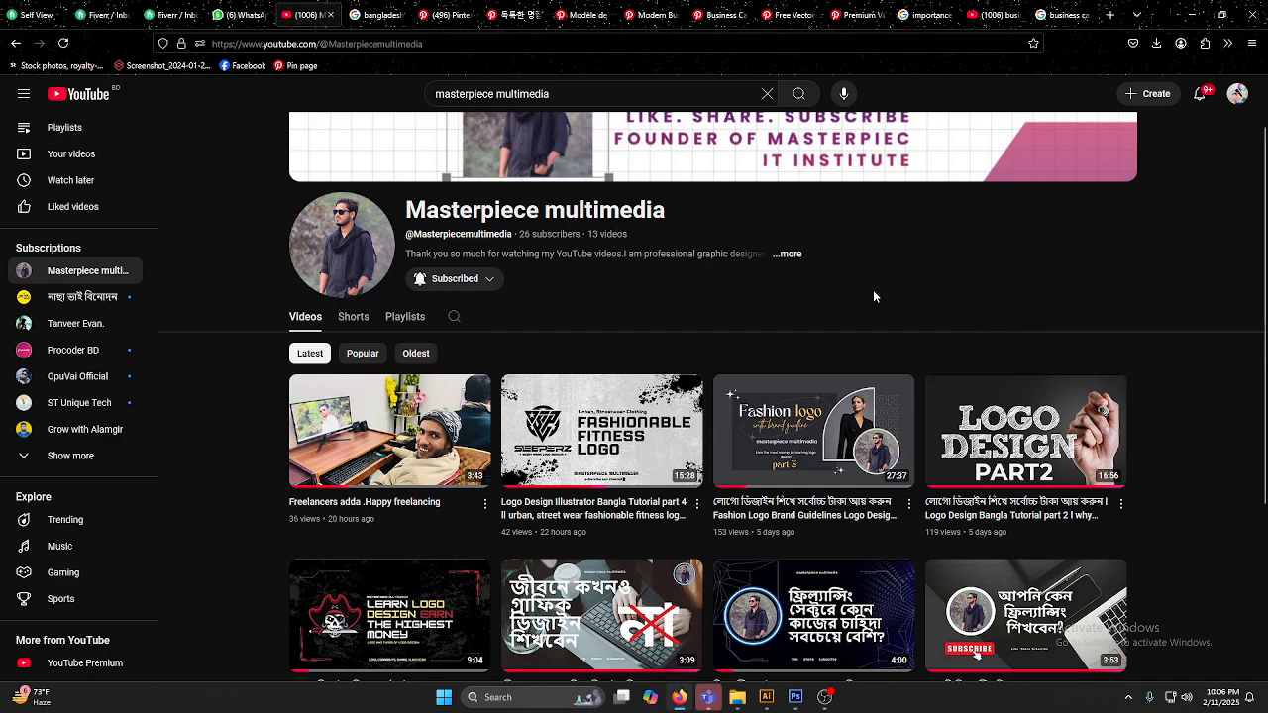
# Step: Look through the Masterpiece multimedia channel's uploaded videos and open its playlists
pyautogui.scroll(-1, 875, 302)
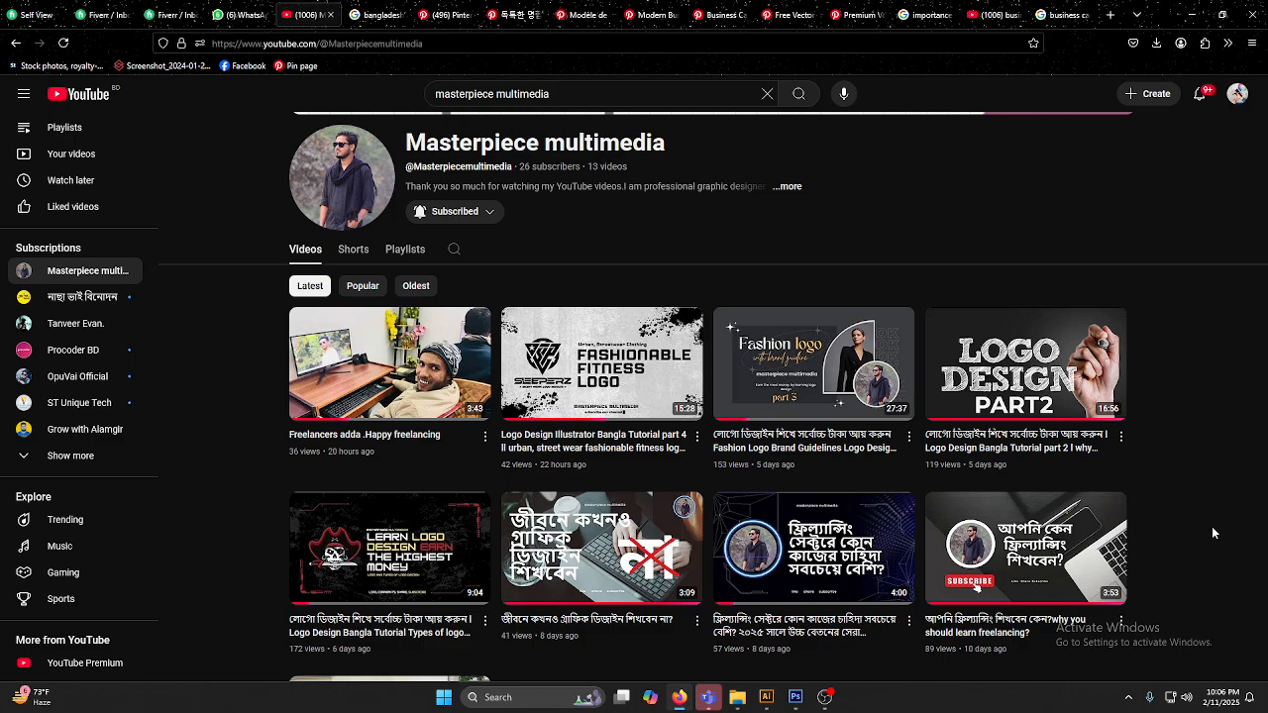
pyautogui.scroll(-3, 1211, 526)
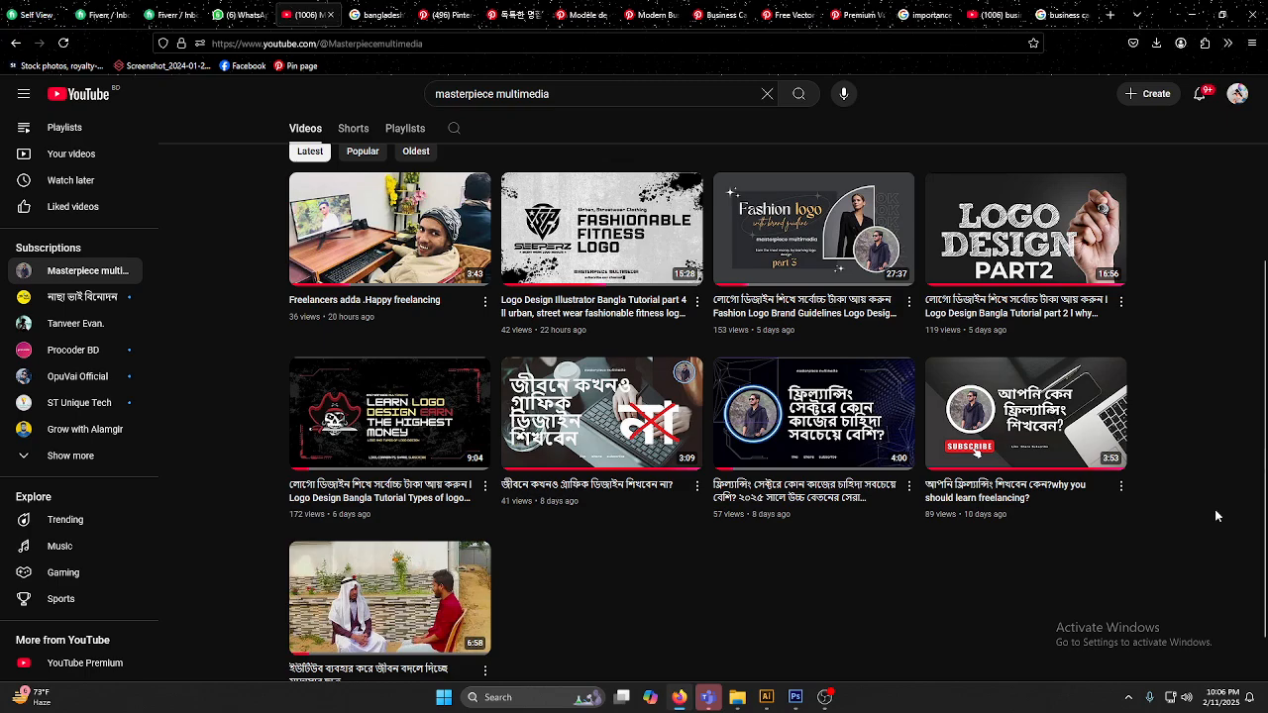
pyautogui.scroll(3, 1217, 517)
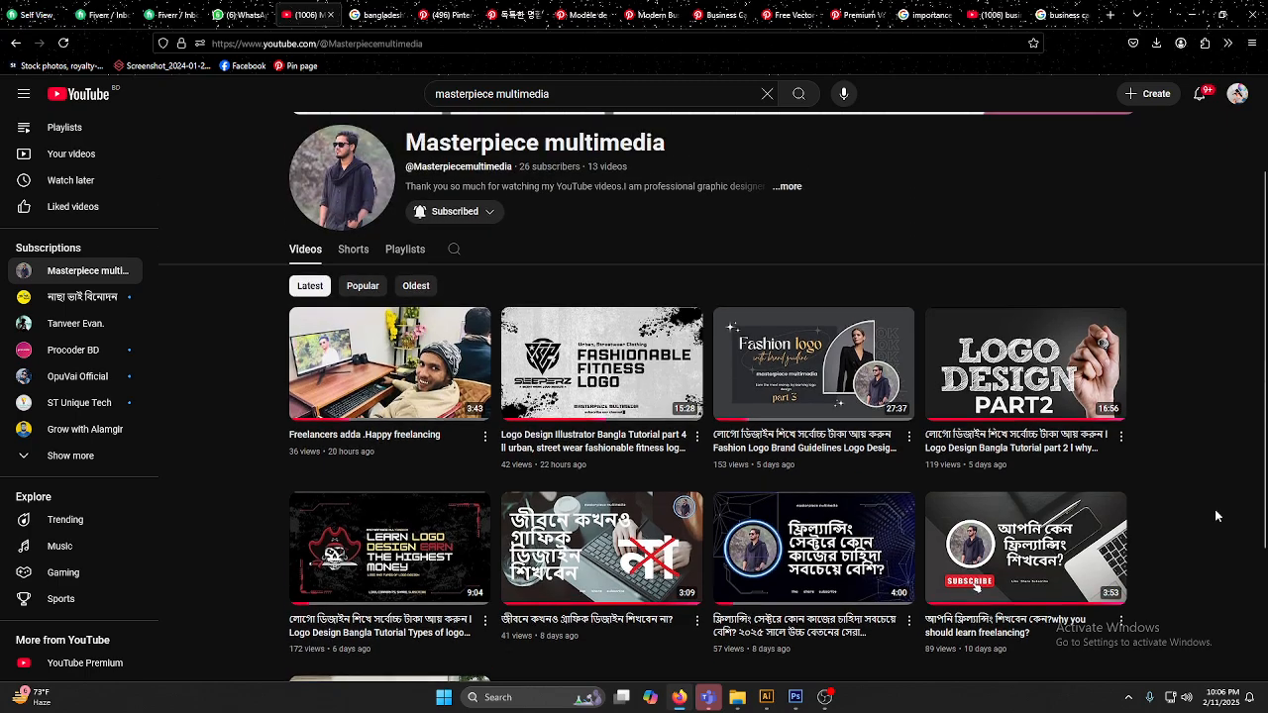
pyautogui.click(405, 248)
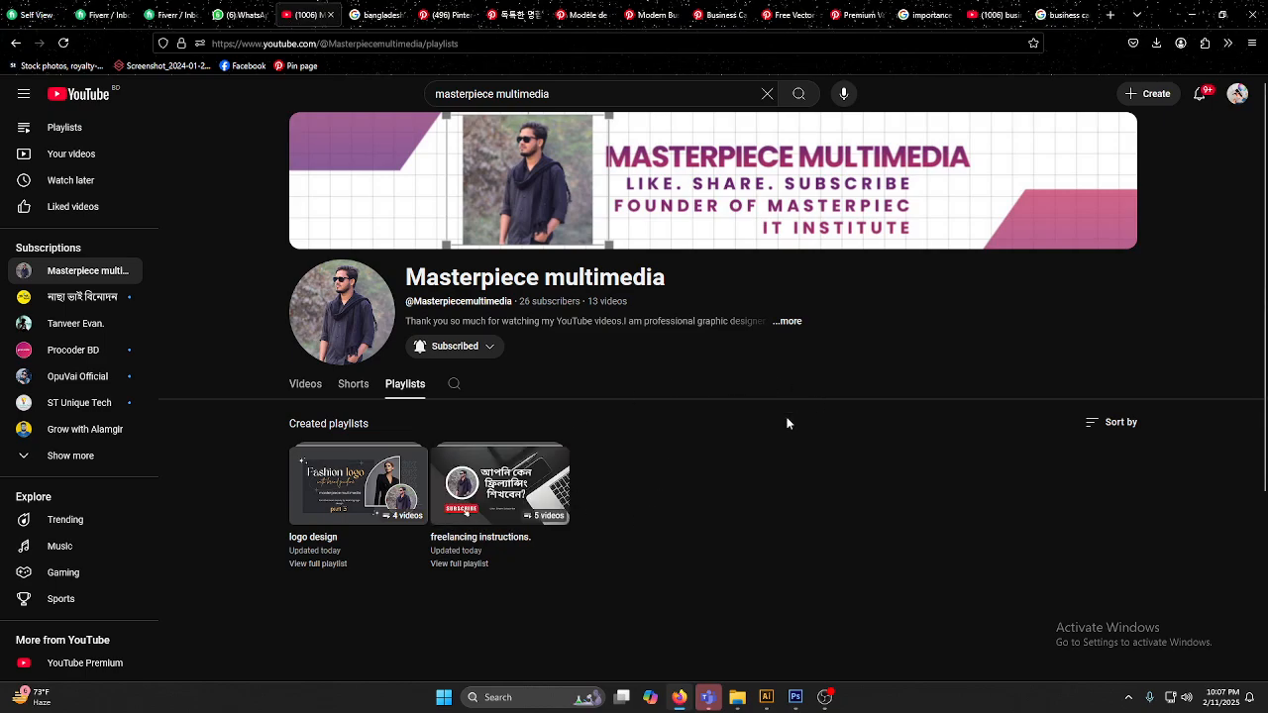
# Step: Examine the Editable Ai File sample in the browser's image results for "bangladeshi business card"
pyautogui.click(766, 698)
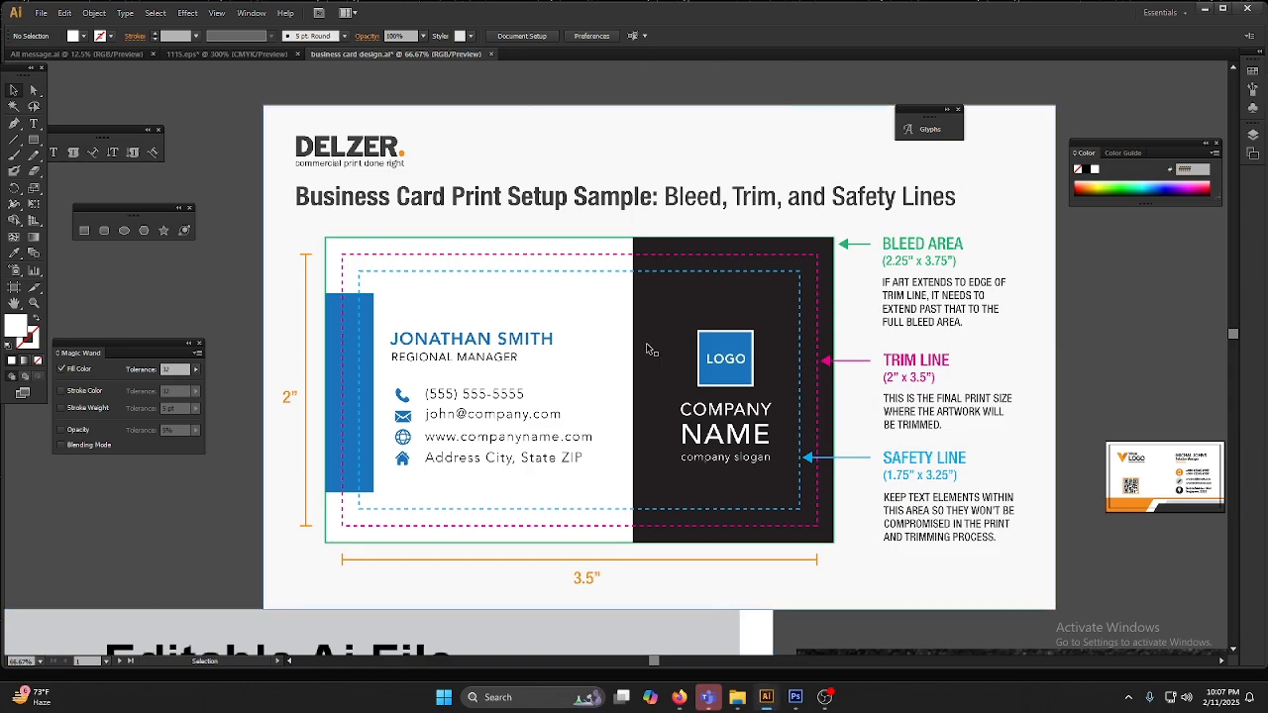
pyautogui.click(680, 697)
pyautogui.click(379, 10)
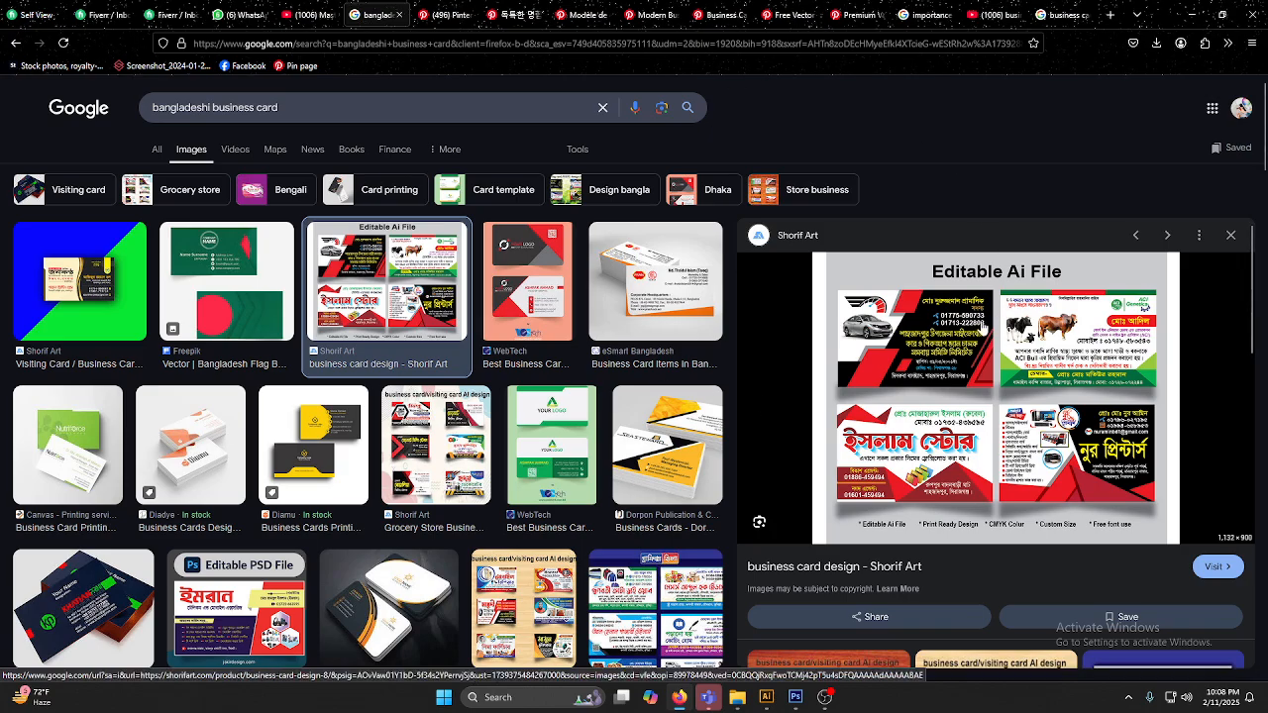
pyautogui.scroll(-2, 961, 334)
pyautogui.scroll(-3, 961, 334)
pyautogui.scroll(3, 922, 338)
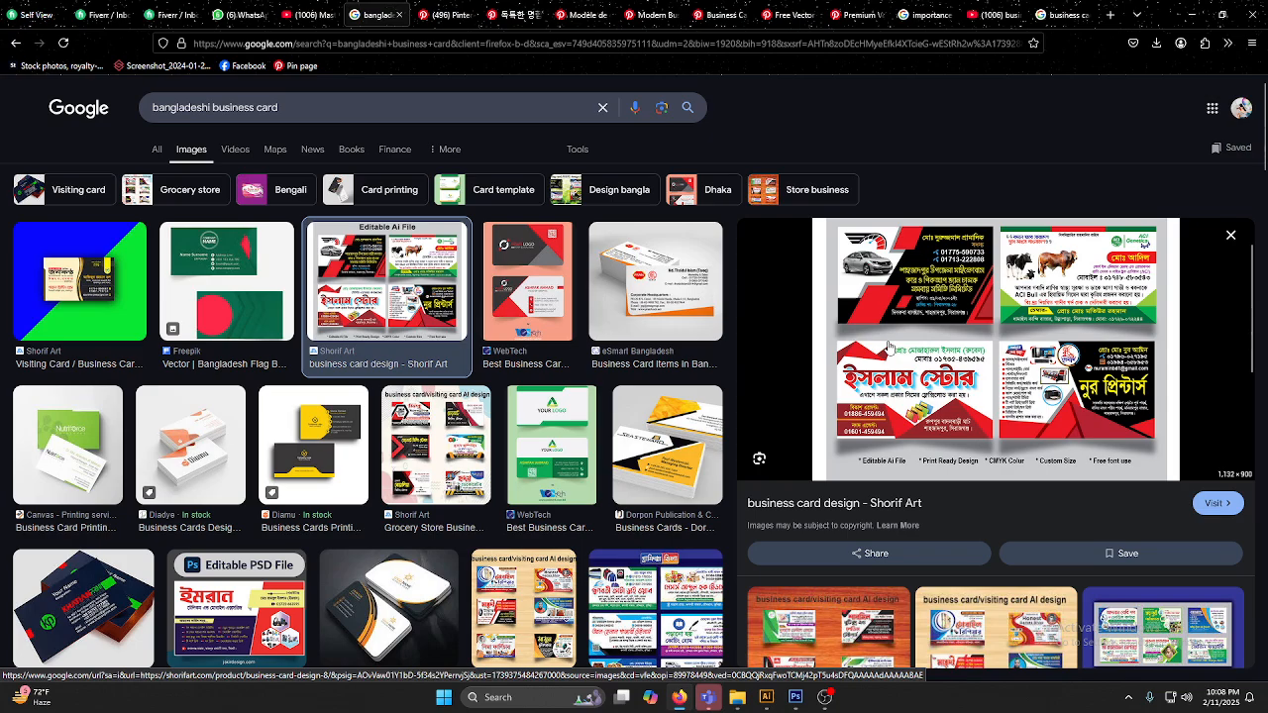
pyautogui.scroll(2, 890, 347)
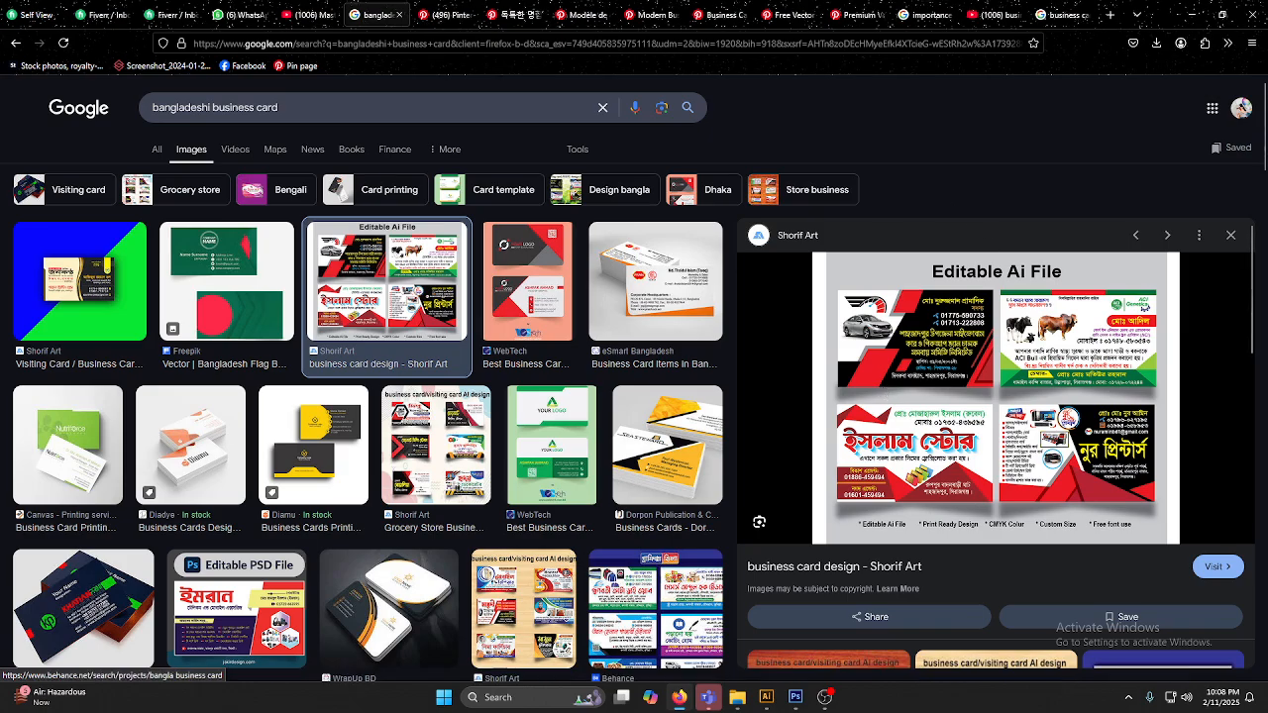
# Step: Switch to Illustrator and examine the inner trim outline of the orange front business card beside the print setup sample
pyautogui.click(766, 697)
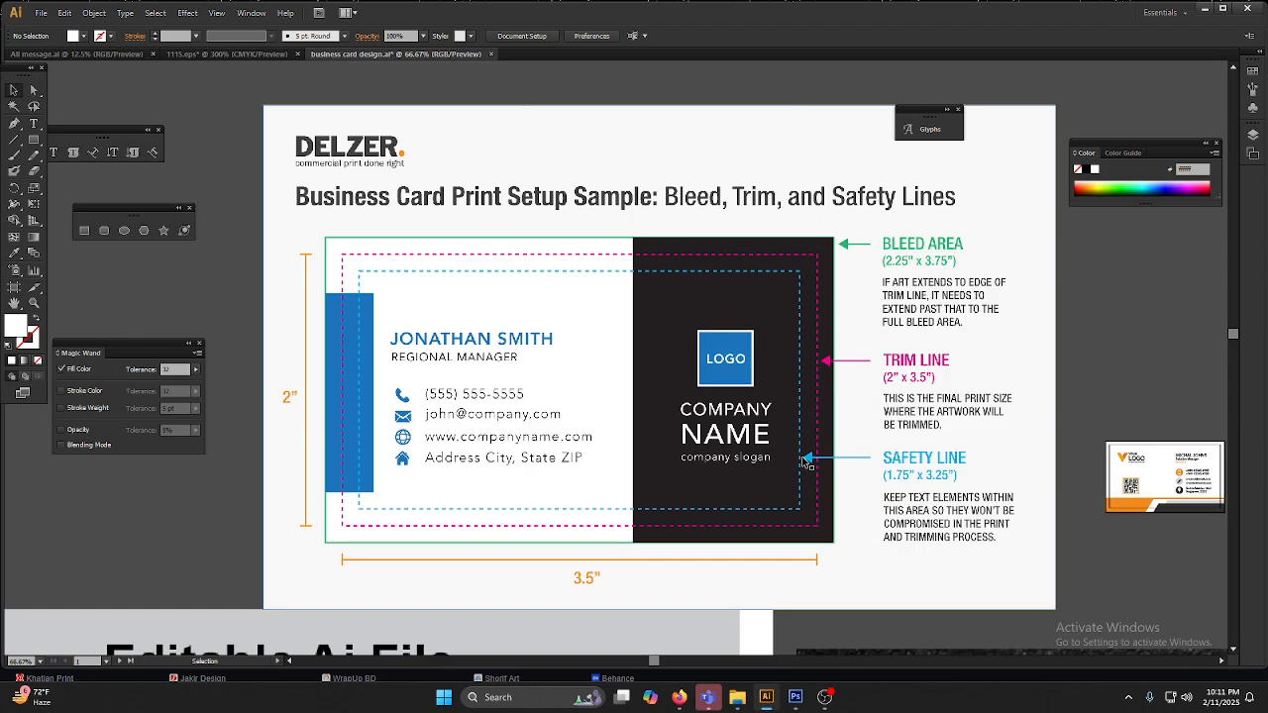
pyautogui.hotkey('ctrl', '-')
pyautogui.hotkey('ctrl', '-')
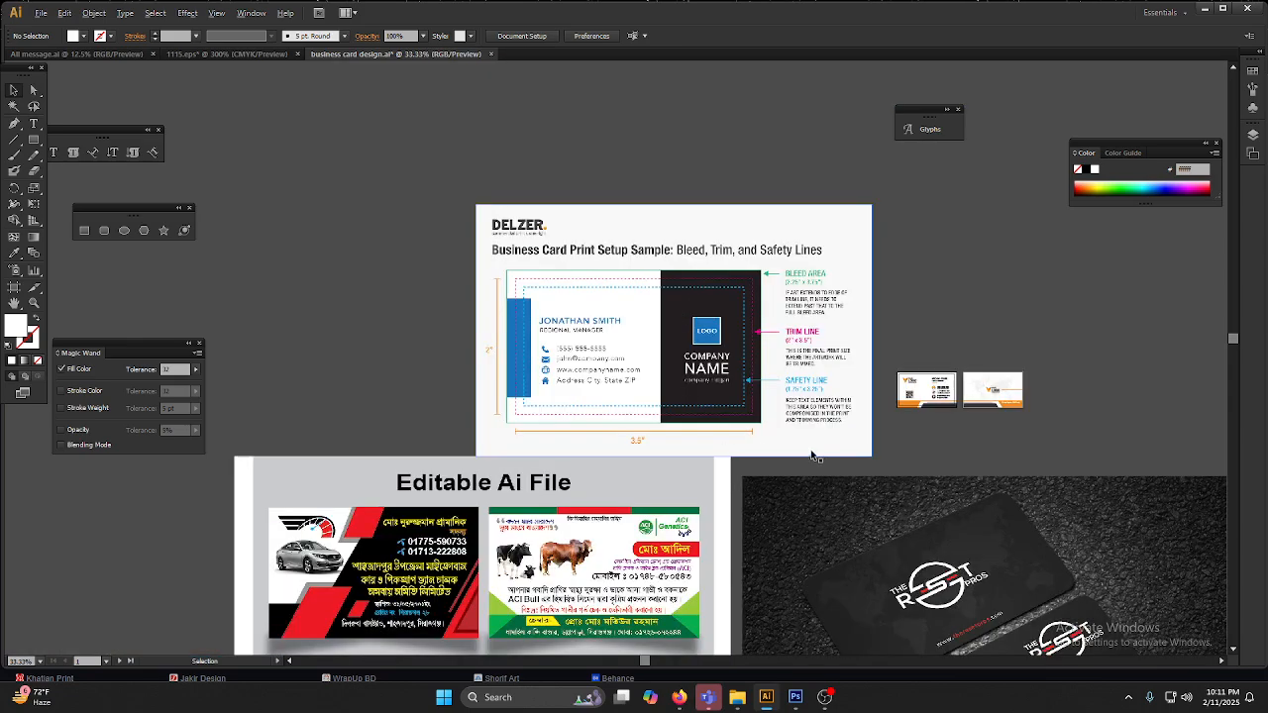
pyautogui.scroll(4, 1021, 424)
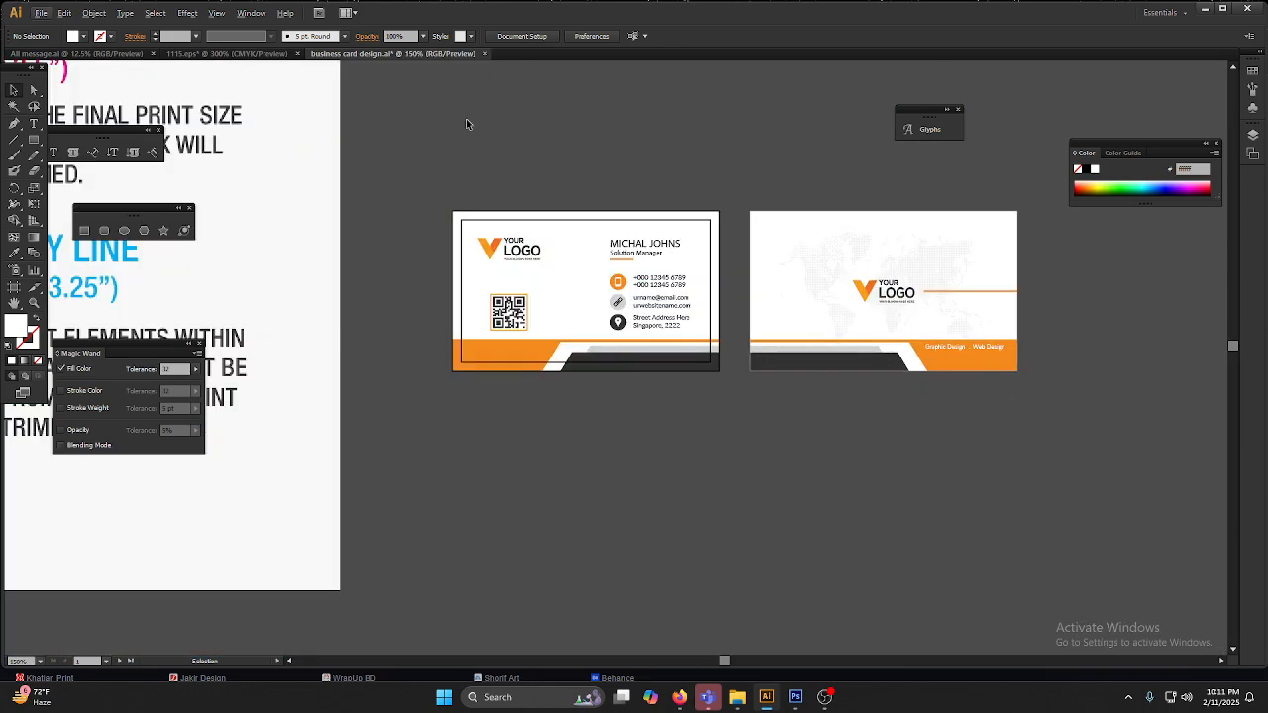
pyautogui.scroll(1, 567, 281)
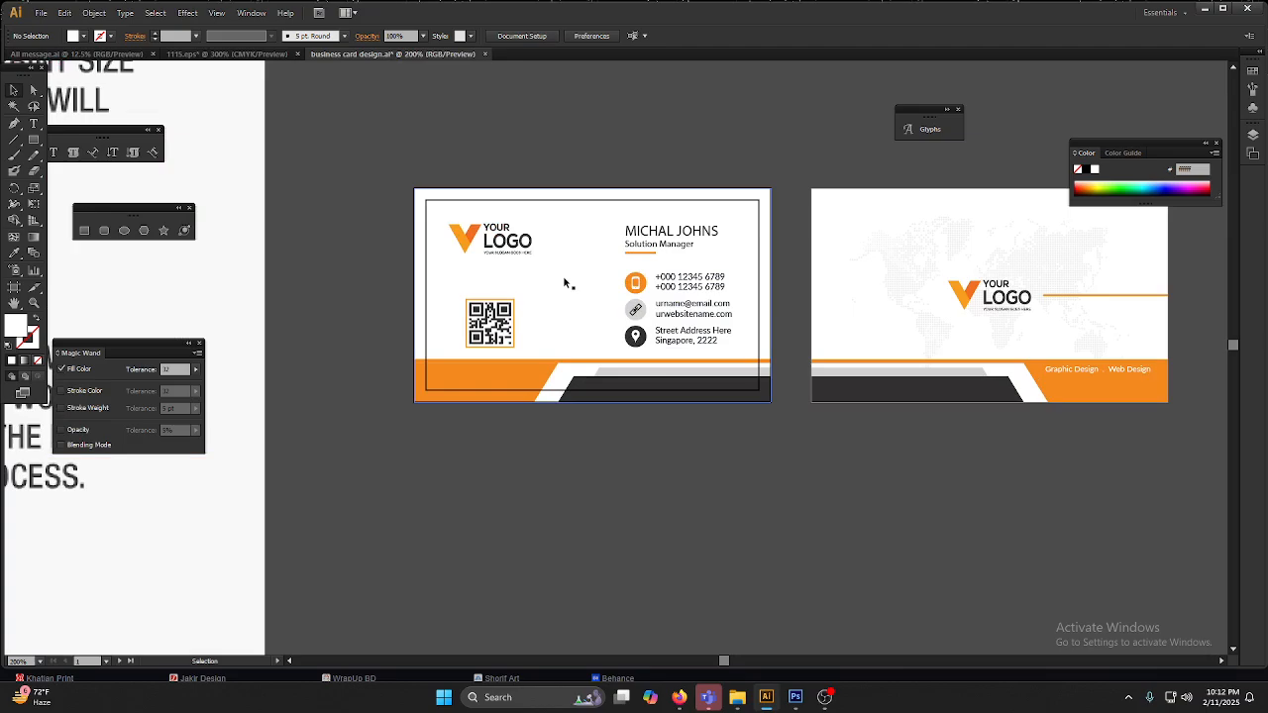
pyautogui.scroll(1, 674, 456)
pyautogui.moveTo(635, 429); pyautogui.dragTo(684, 487)
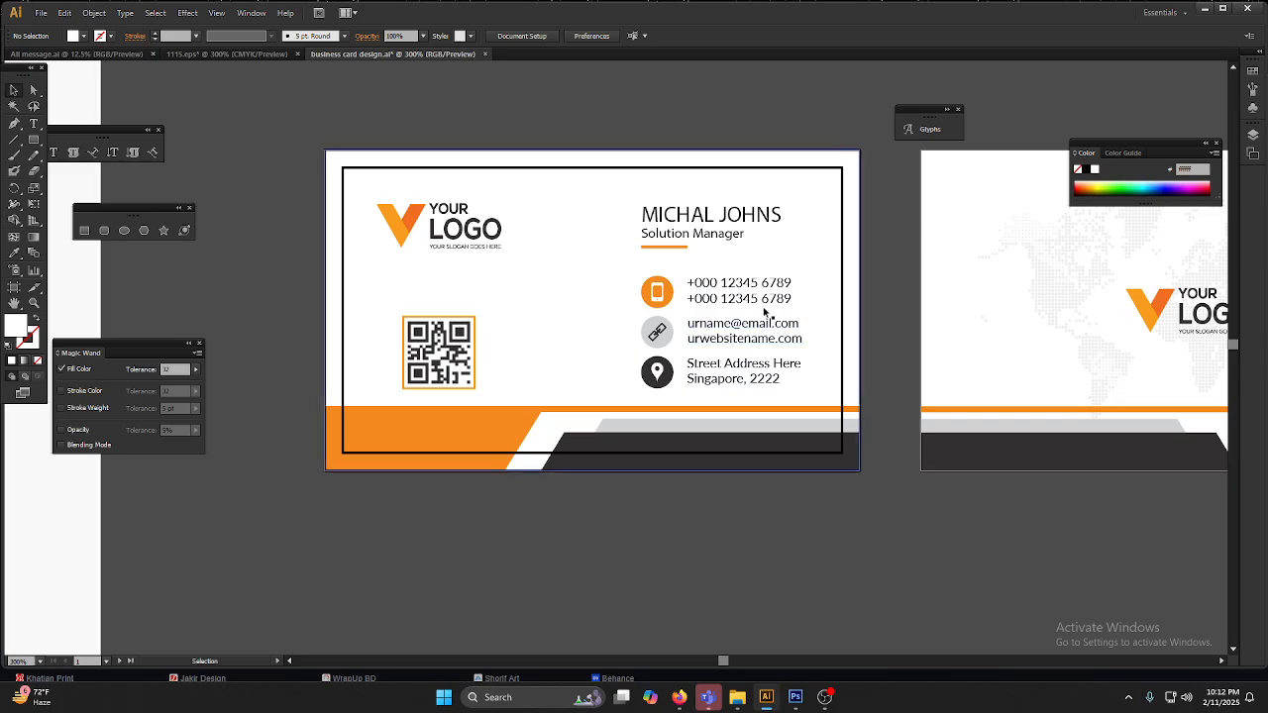
pyautogui.click(842, 211)
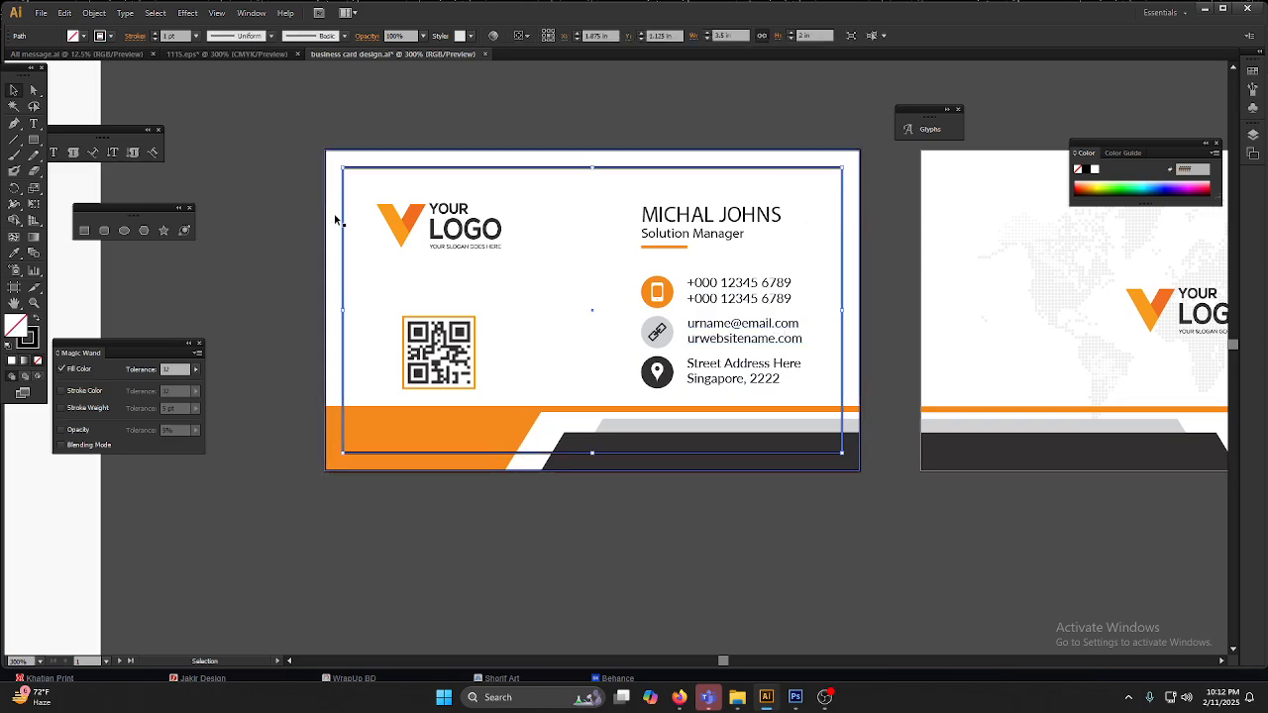
# Step: Draw a 3.5 in by 2 in rectangle over the inner trim outline of the front business card
pyautogui.scroll(-1, 696, 278)
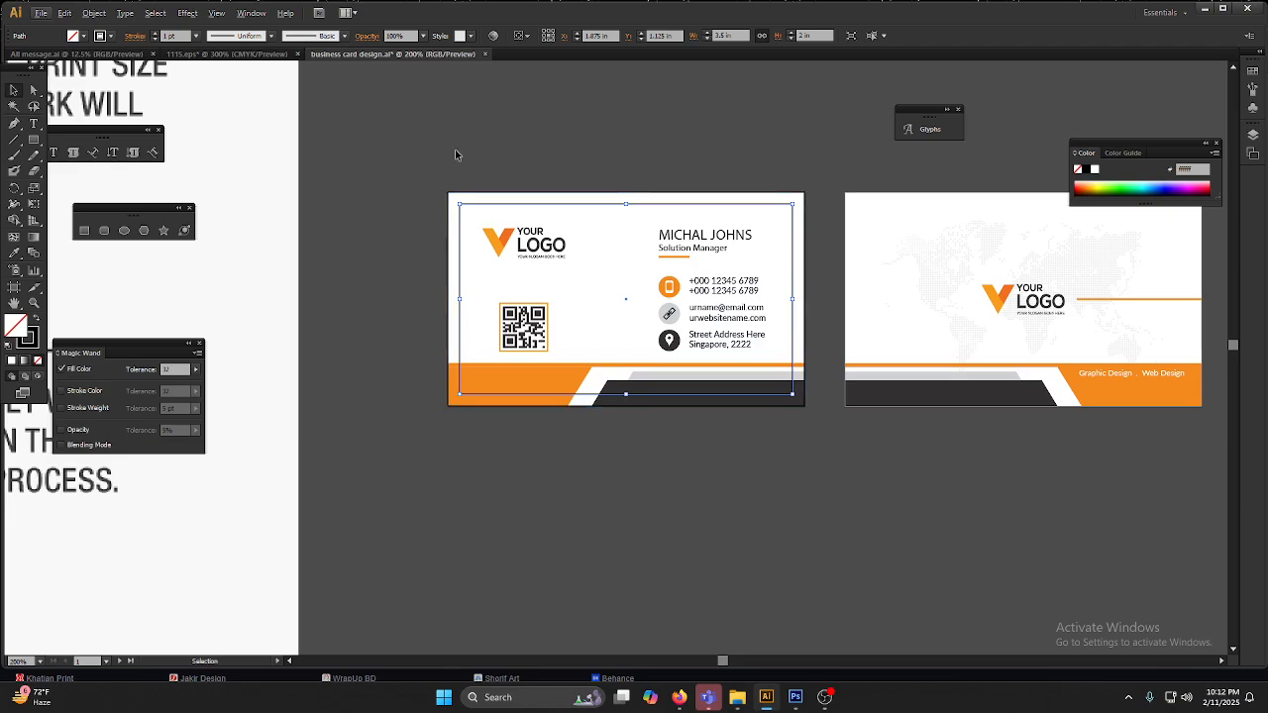
pyautogui.click(309, 282)
pyautogui.click(83, 231)
pyautogui.scroll(1, 537, 266)
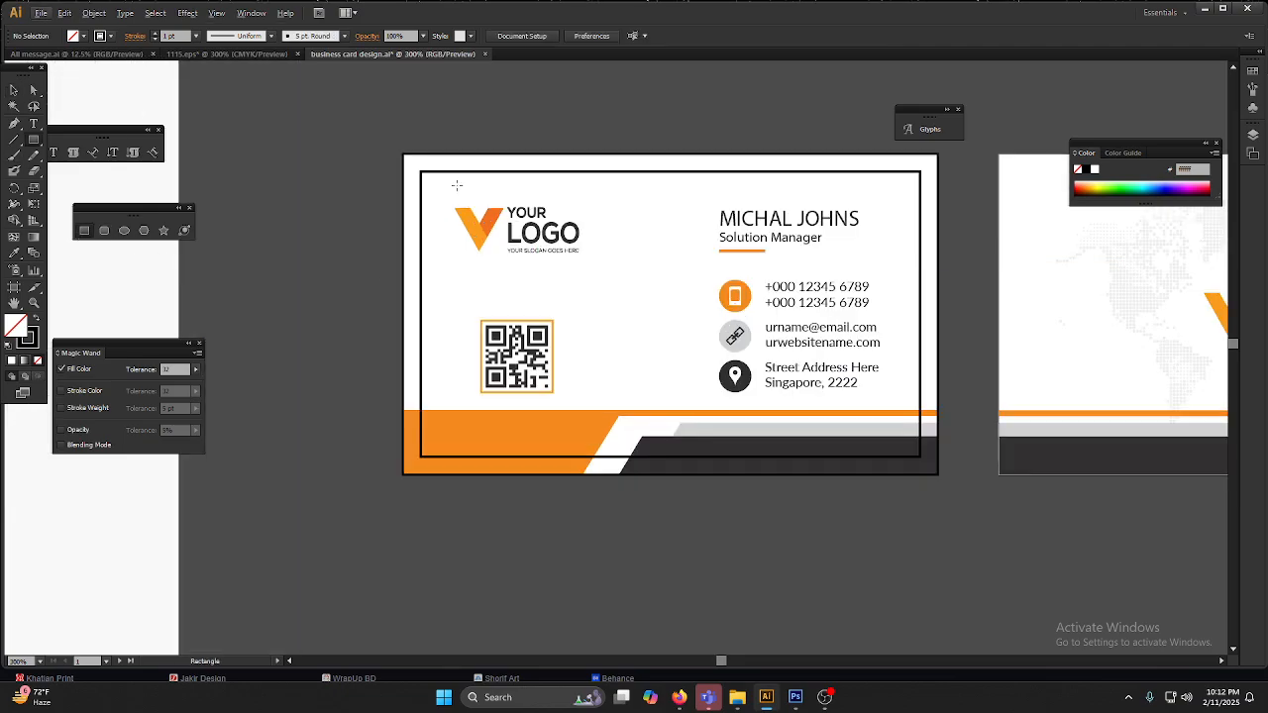
pyautogui.moveTo(421, 172); pyautogui.dragTo(920, 456)
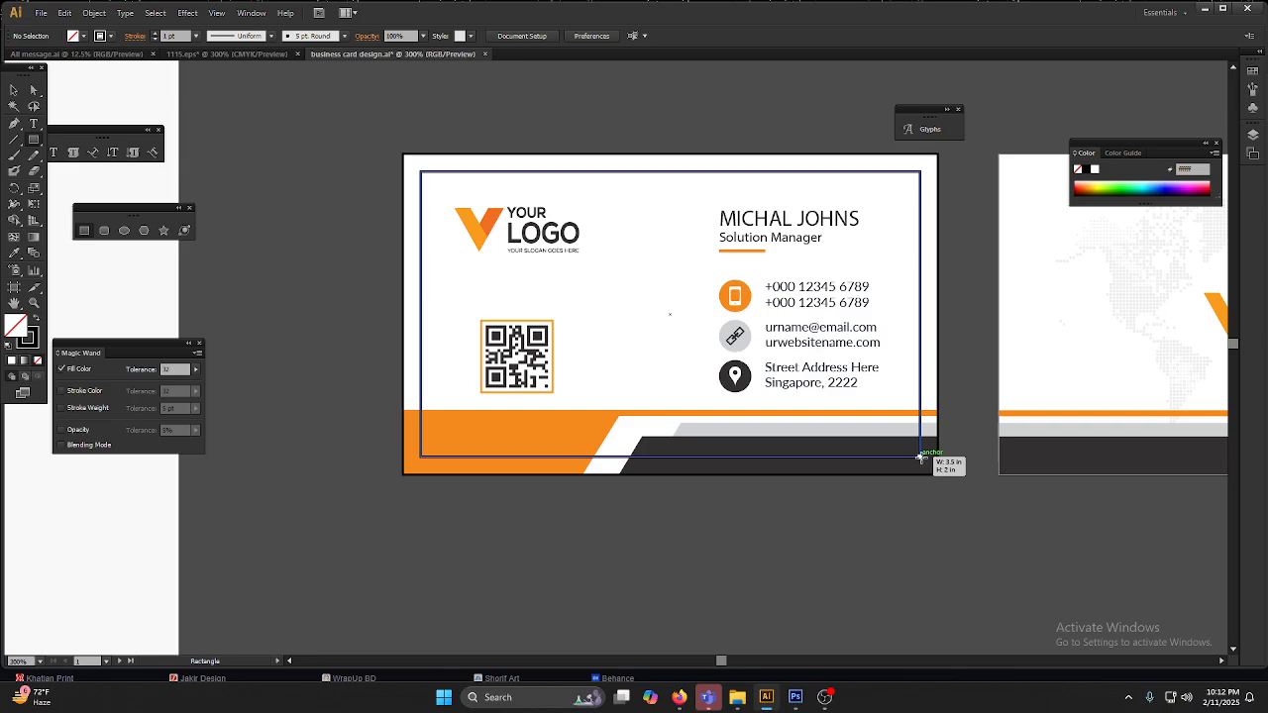
pyautogui.moveTo(920, 457); pyautogui.dragTo(921, 456)
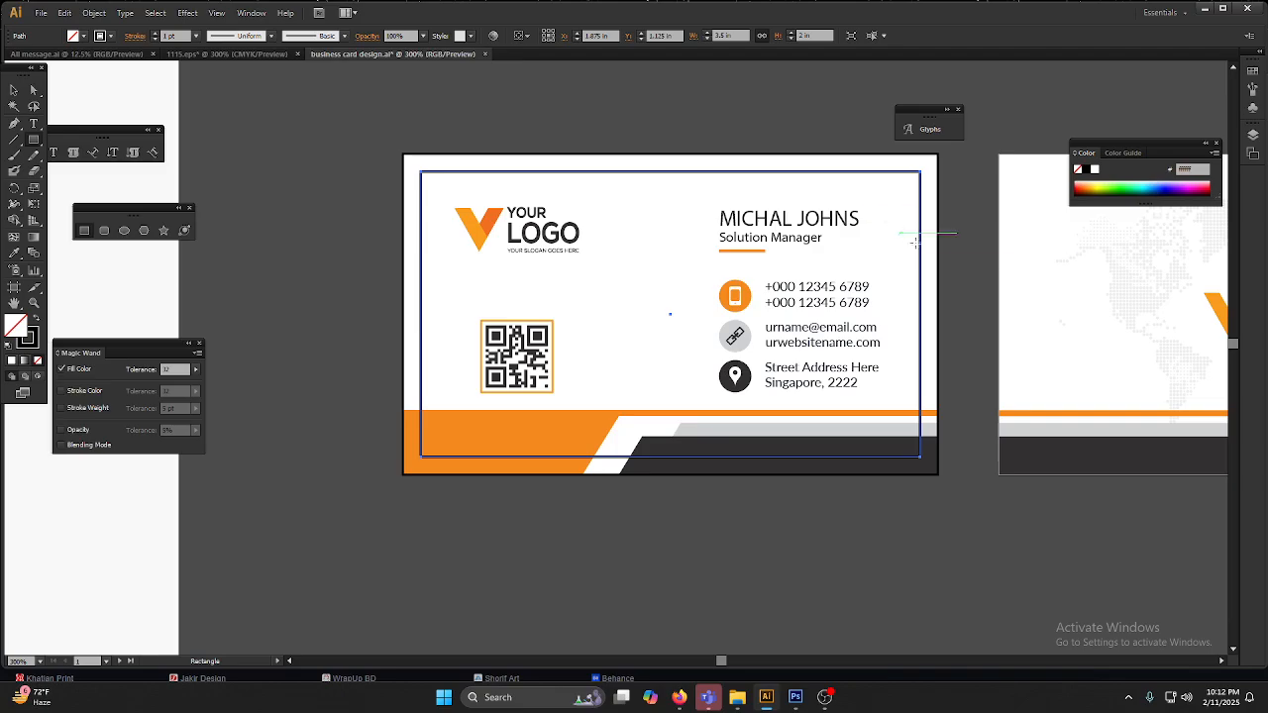
# Step: Draw a 3.75 in by 2.25 in rectangle over the outer bleed edge of the front business card
pyautogui.scroll(-3, 920, 249)
pyautogui.press('space')
pyautogui.moveTo(450, 215); pyautogui.dragTo(470, 347)
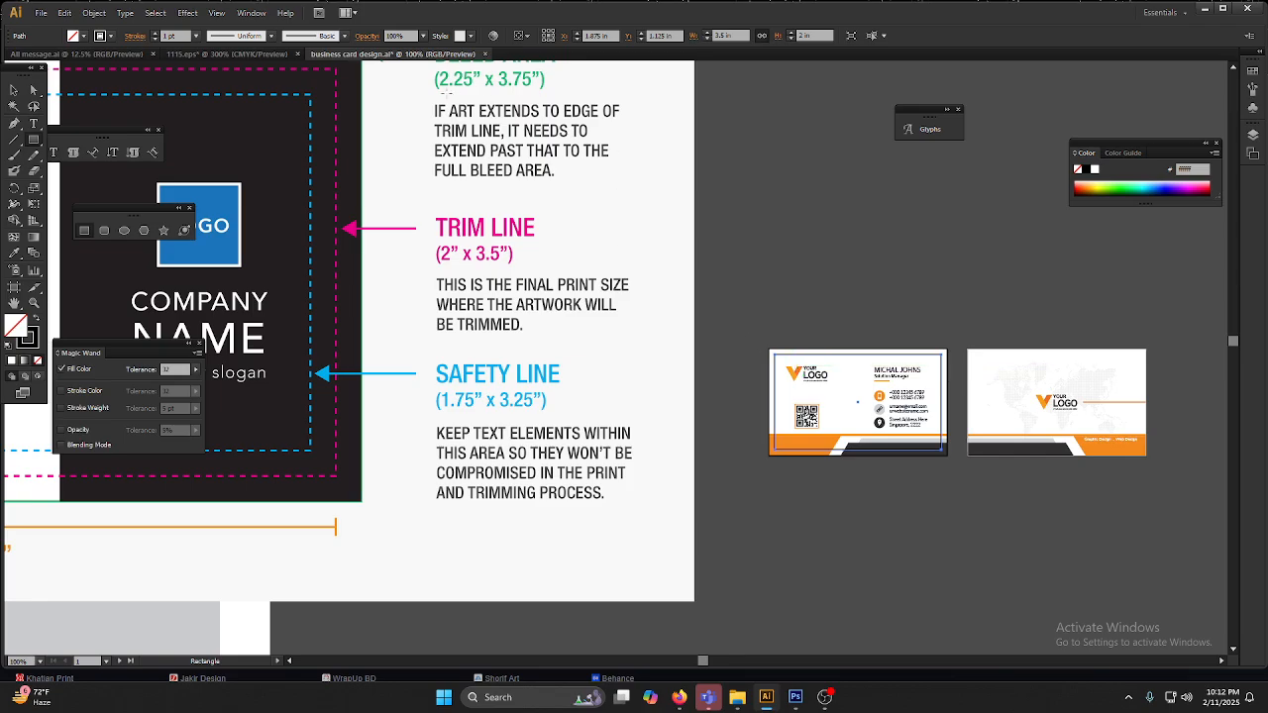
pyautogui.scroll(1, 939, 447)
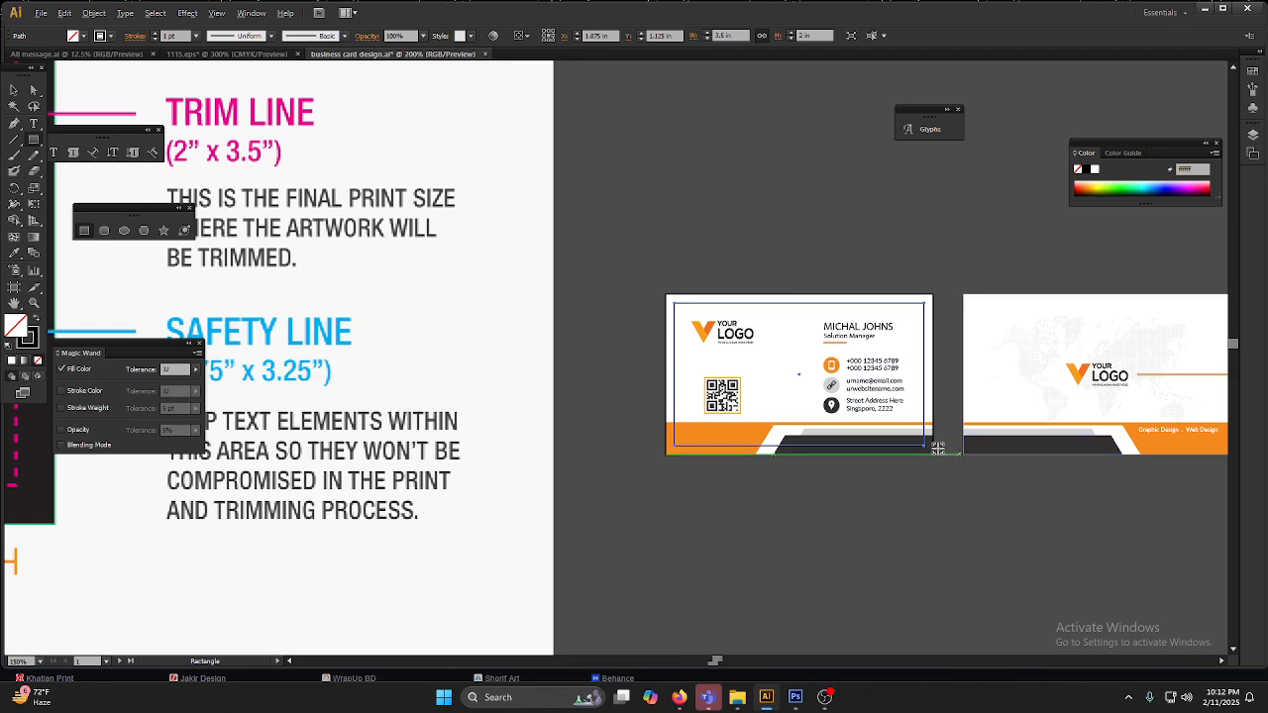
pyautogui.scroll(1, 940, 447)
pyautogui.moveTo(569, 239); pyautogui.dragTo(583, 265)
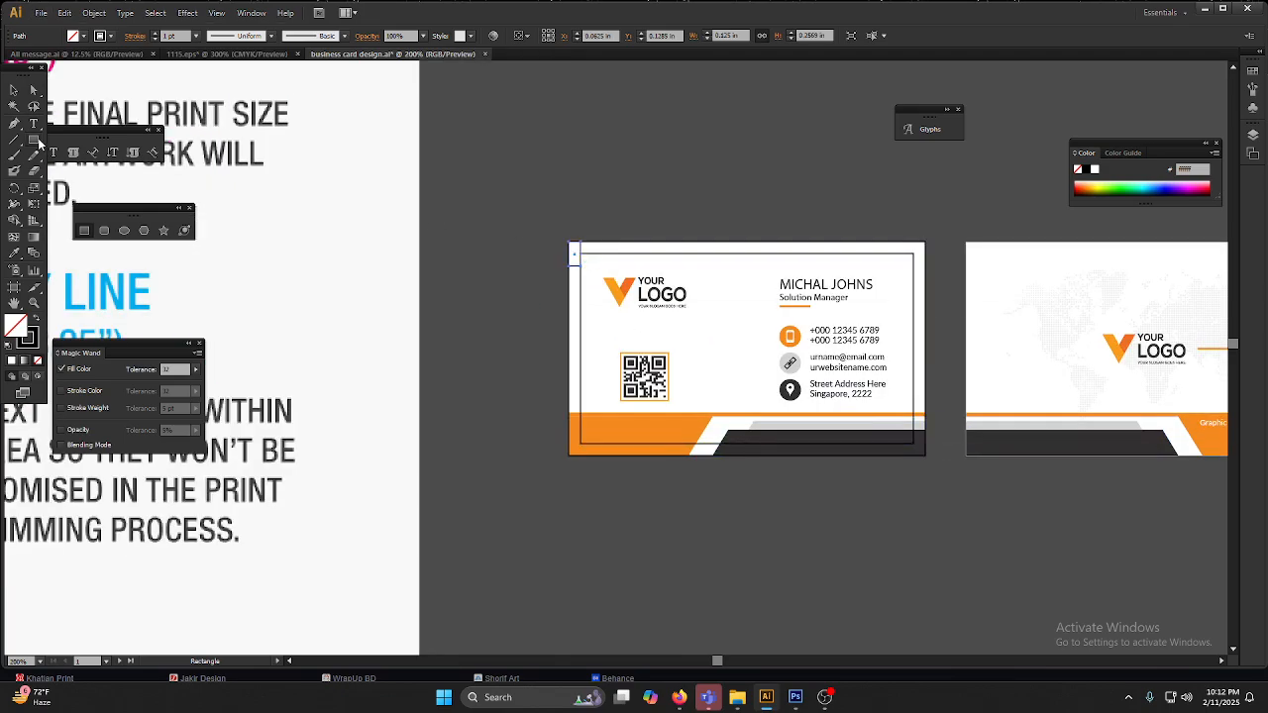
pyautogui.press('v')
pyautogui.press('m')
pyautogui.moveTo(569, 241); pyautogui.dragTo(924, 455)
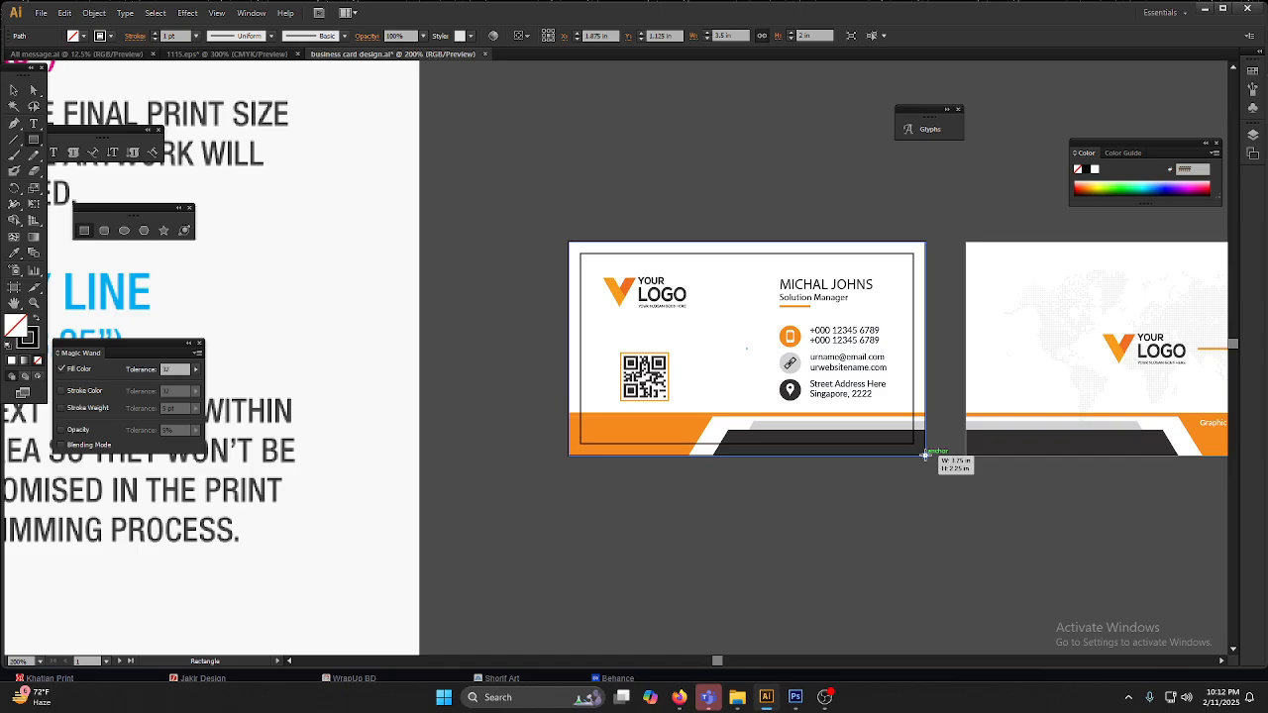
pyautogui.moveTo(926, 456); pyautogui.dragTo(926, 456)
# Step: Try moving the dark footer shape below the front business card, and undo the move
pyautogui.scroll(-2, 960, 475)
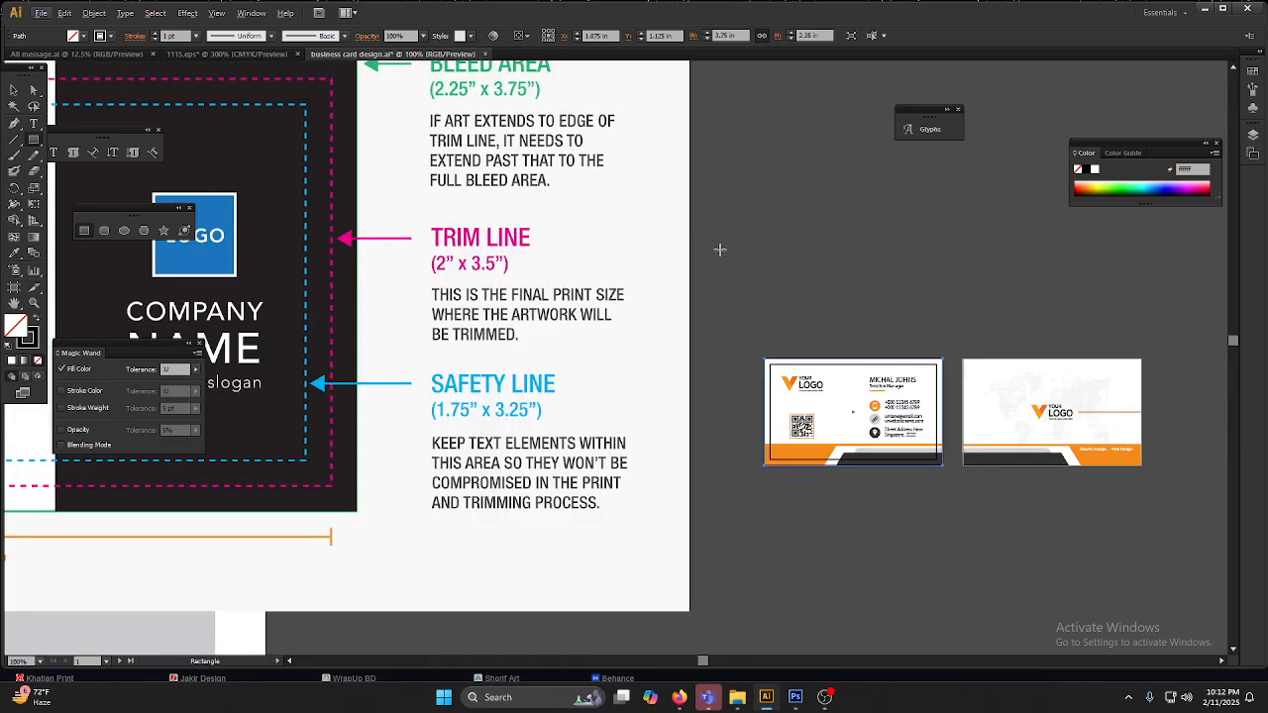
pyautogui.scroll(1, 919, 467)
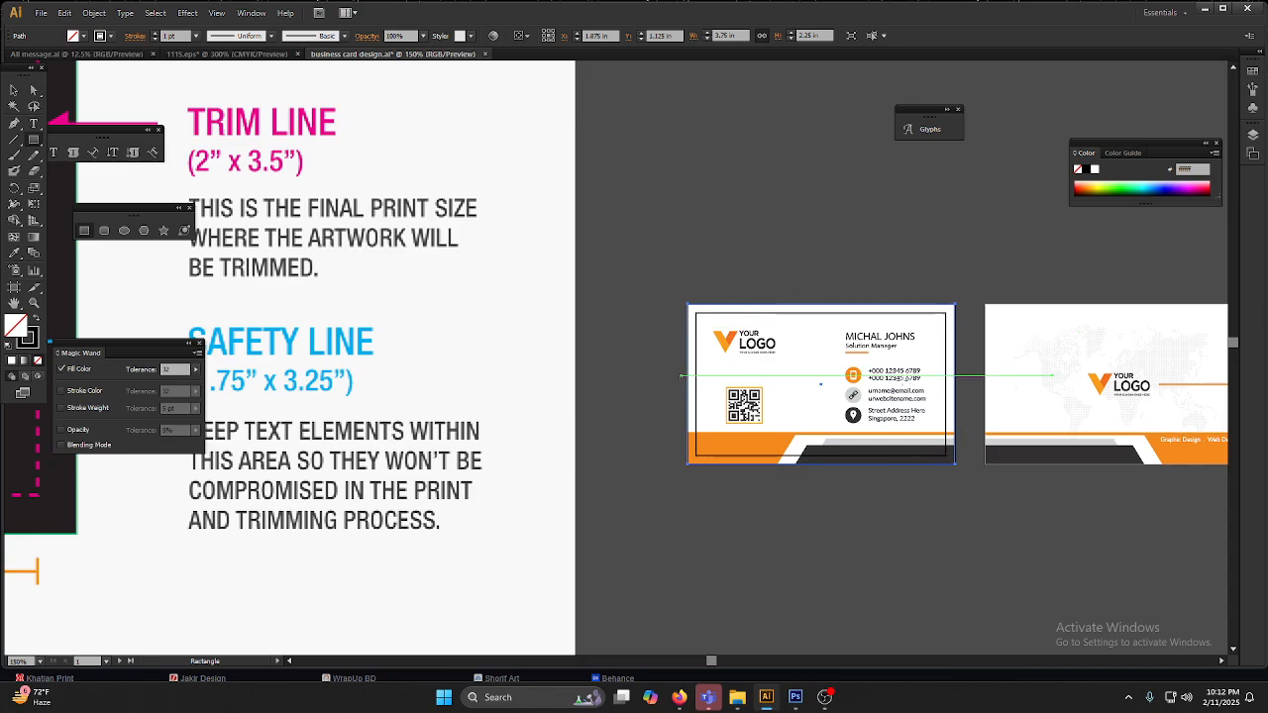
pyautogui.scroll(2, 1000, 368)
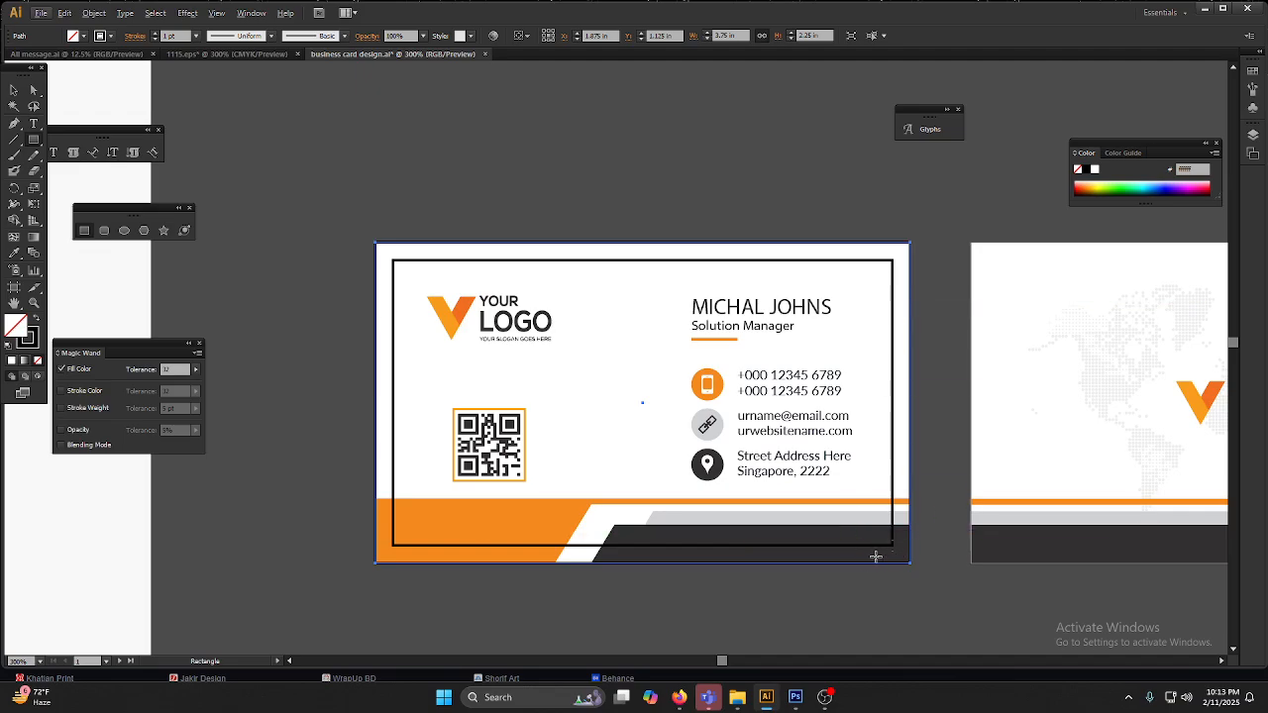
pyautogui.scroll(1, 878, 565)
pyautogui.scroll(1, 877, 566)
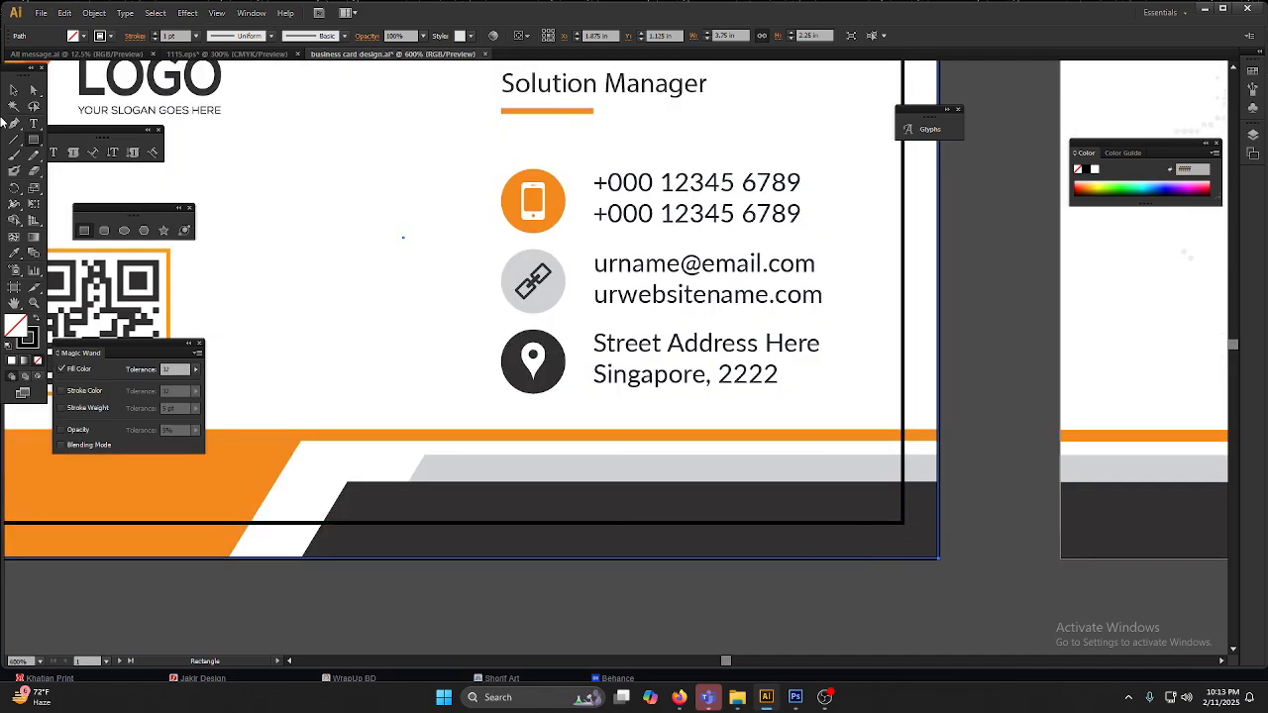
pyautogui.click(13, 106)
pyautogui.click(13, 91)
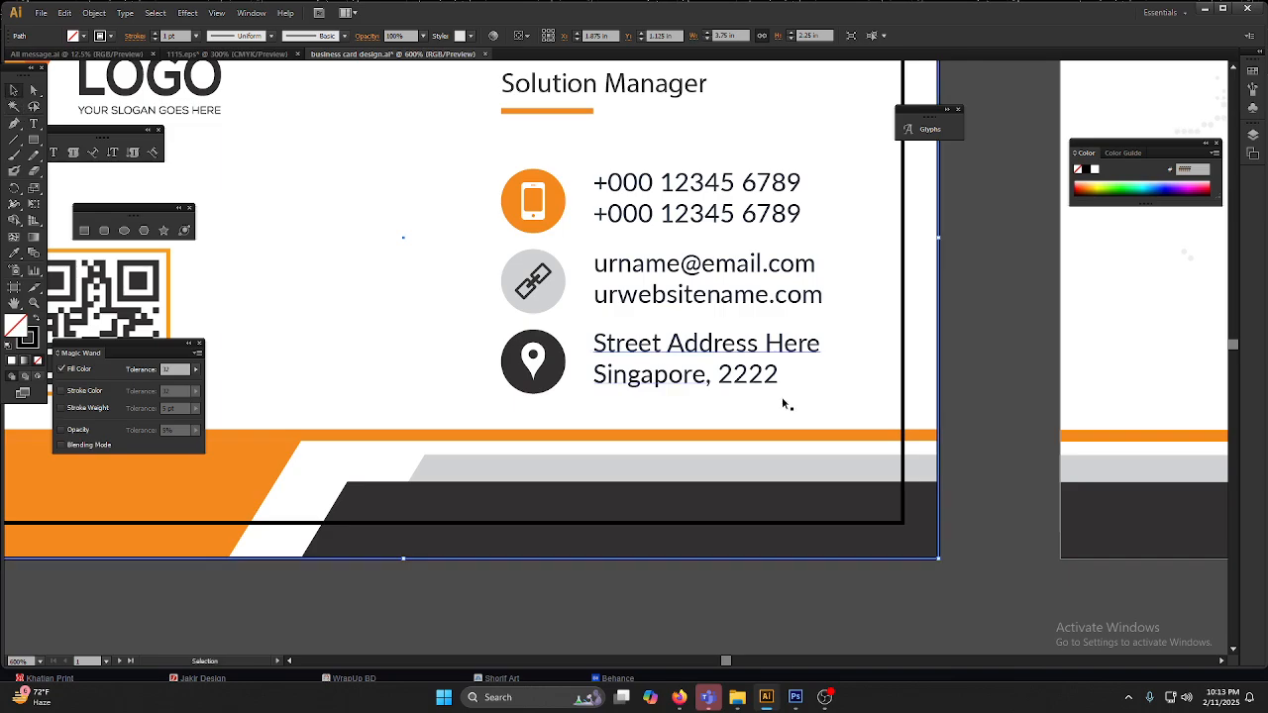
pyautogui.scroll(-2, 773, 395)
pyautogui.click(818, 467)
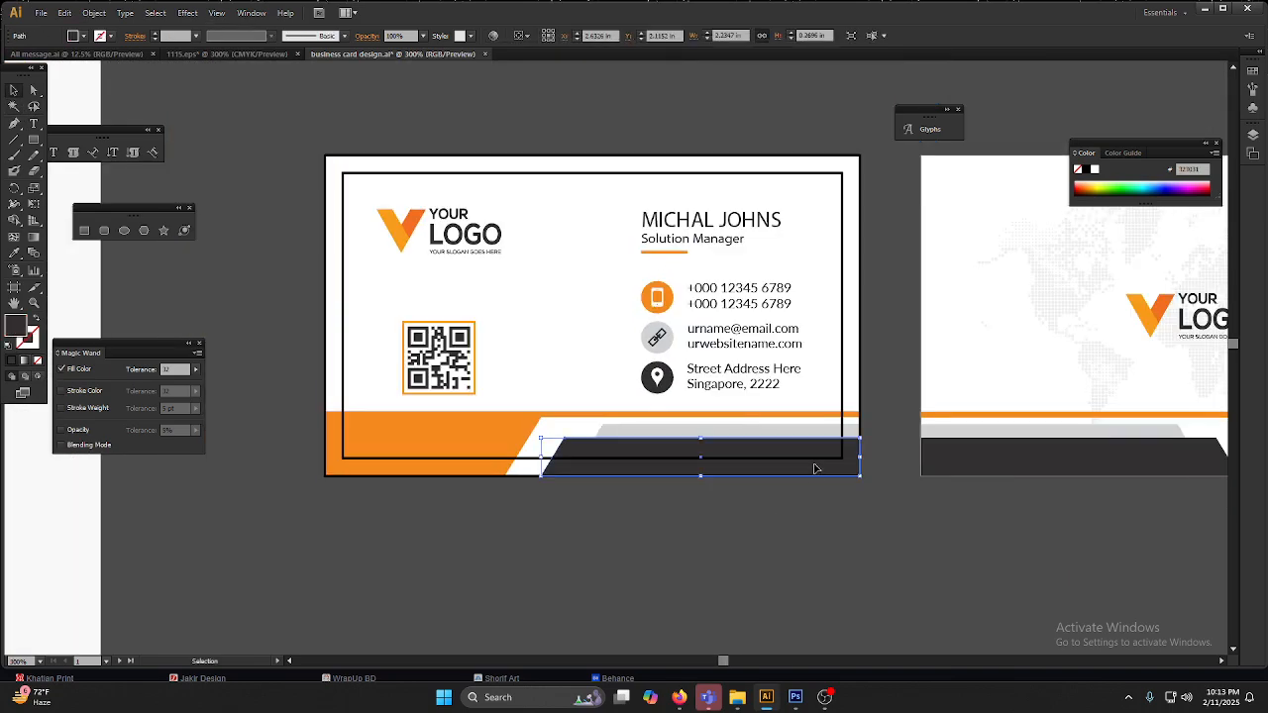
pyautogui.moveTo(819, 468); pyautogui.dragTo(745, 588)
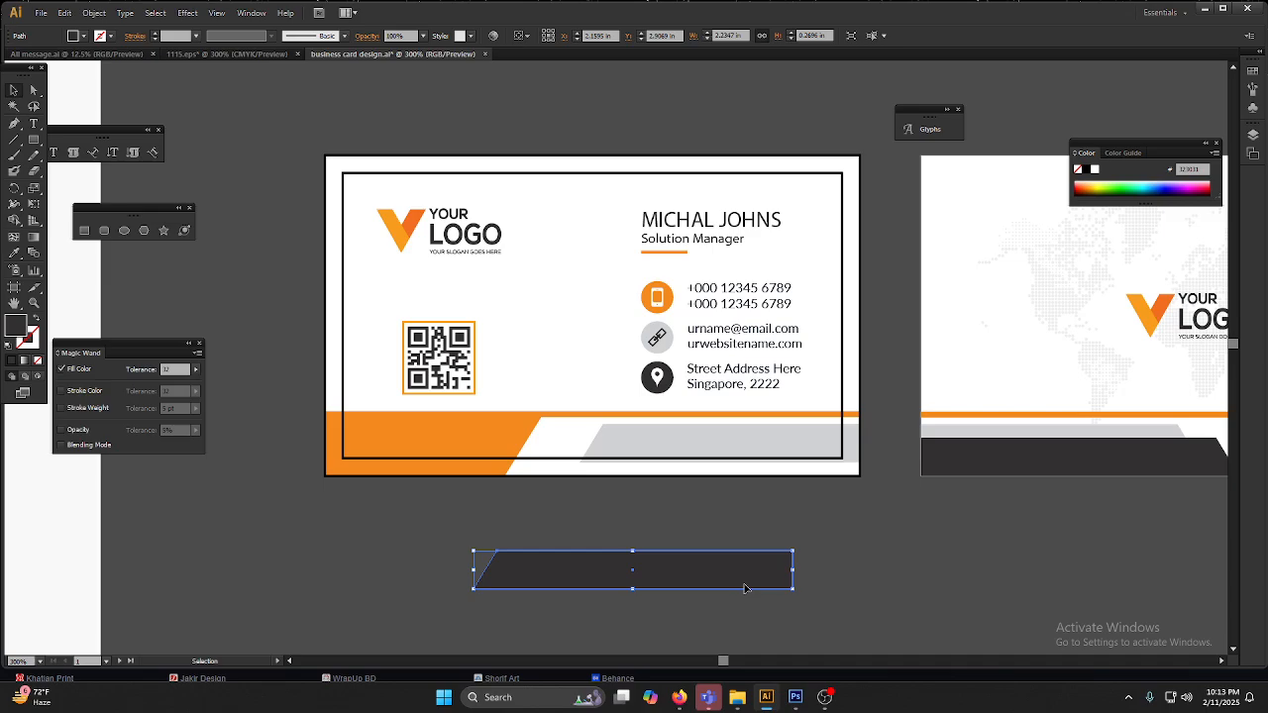
pyautogui.hotkey('ctrl', 'z')
# Step: Examine how the dark and orange footer shapes extend past the trim outline to the card's outer bleed edge
pyautogui.scroll(1, 820, 501)
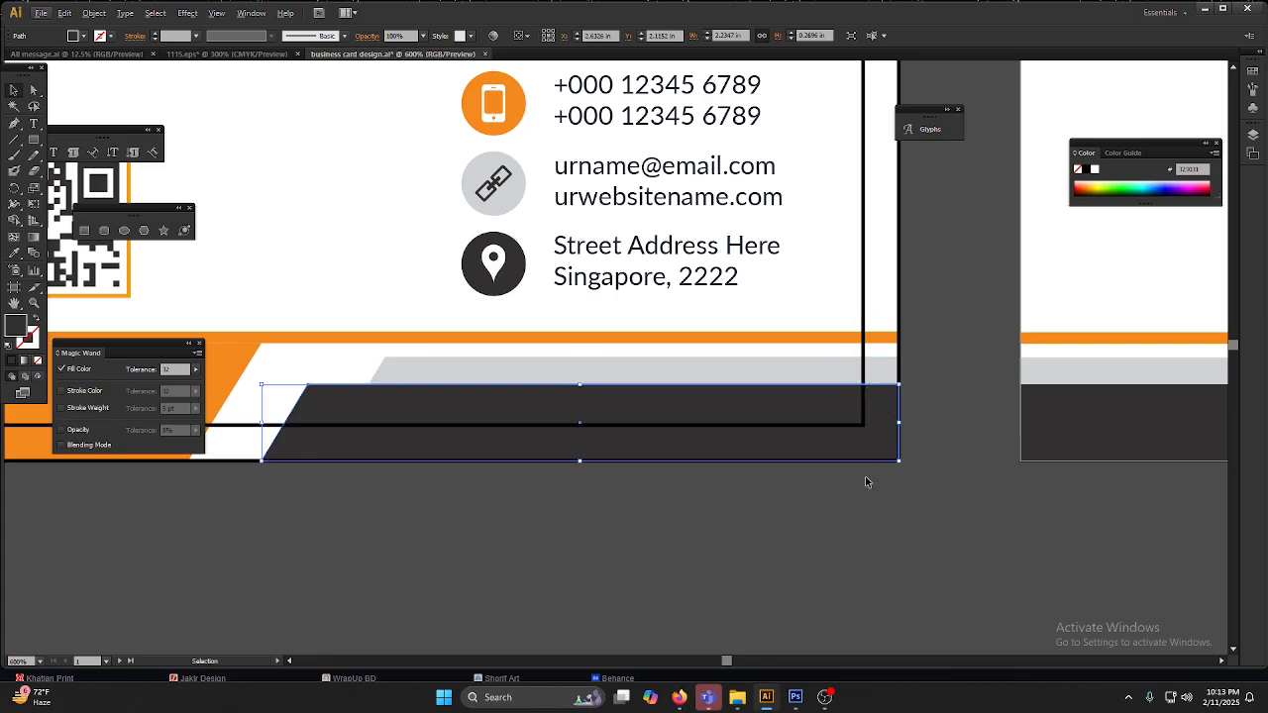
pyautogui.click(673, 568)
pyautogui.scroll(-2, 1042, 511)
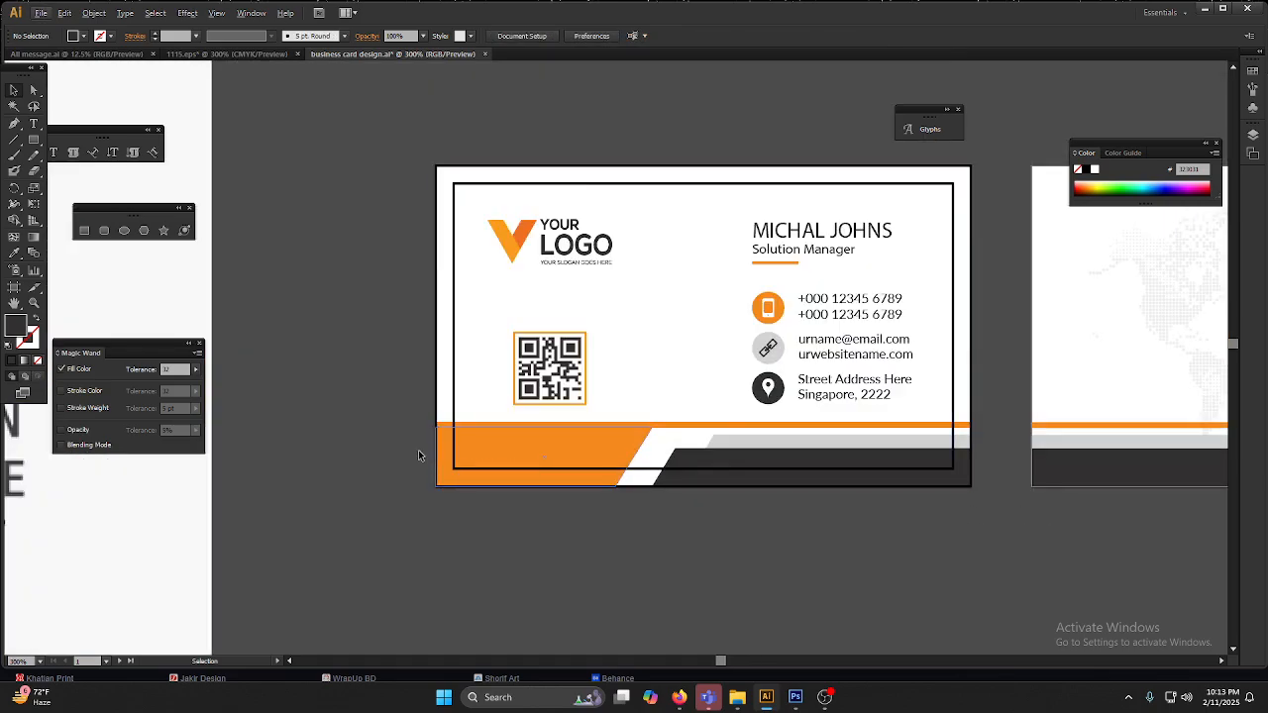
pyautogui.scroll(3, 427, 457)
pyautogui.click(491, 434)
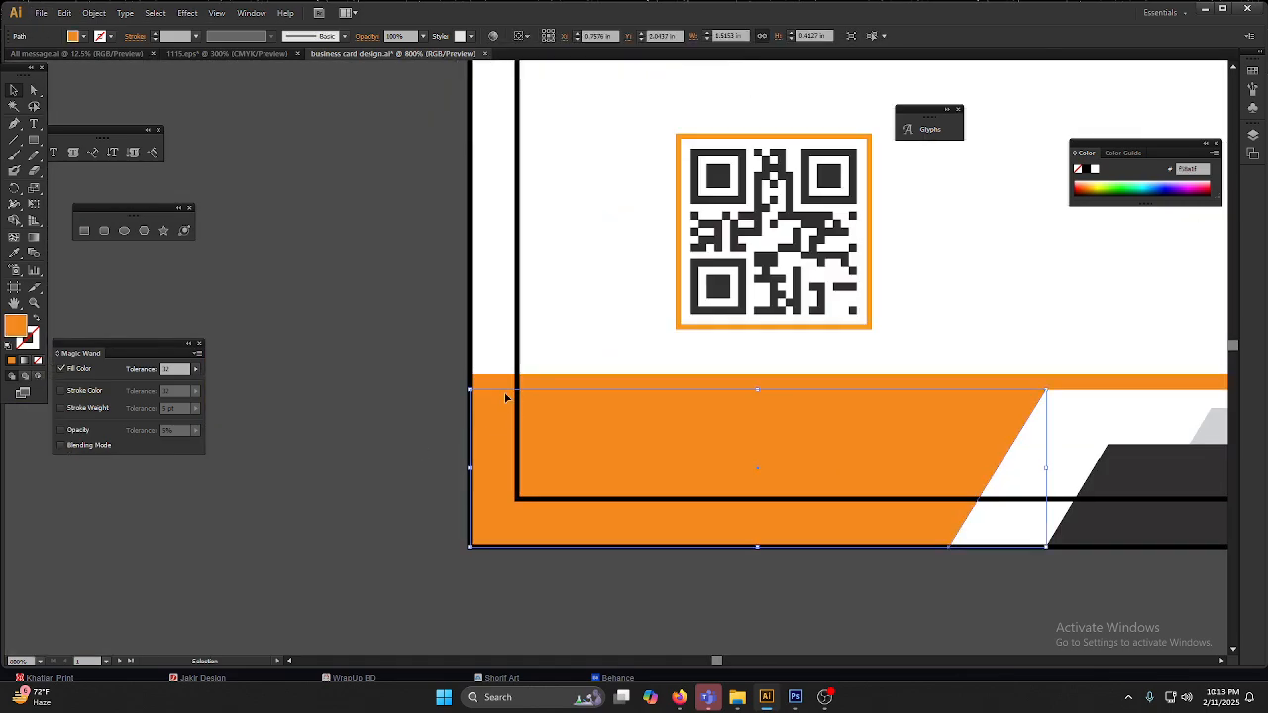
pyautogui.scroll(-3, 496, 434)
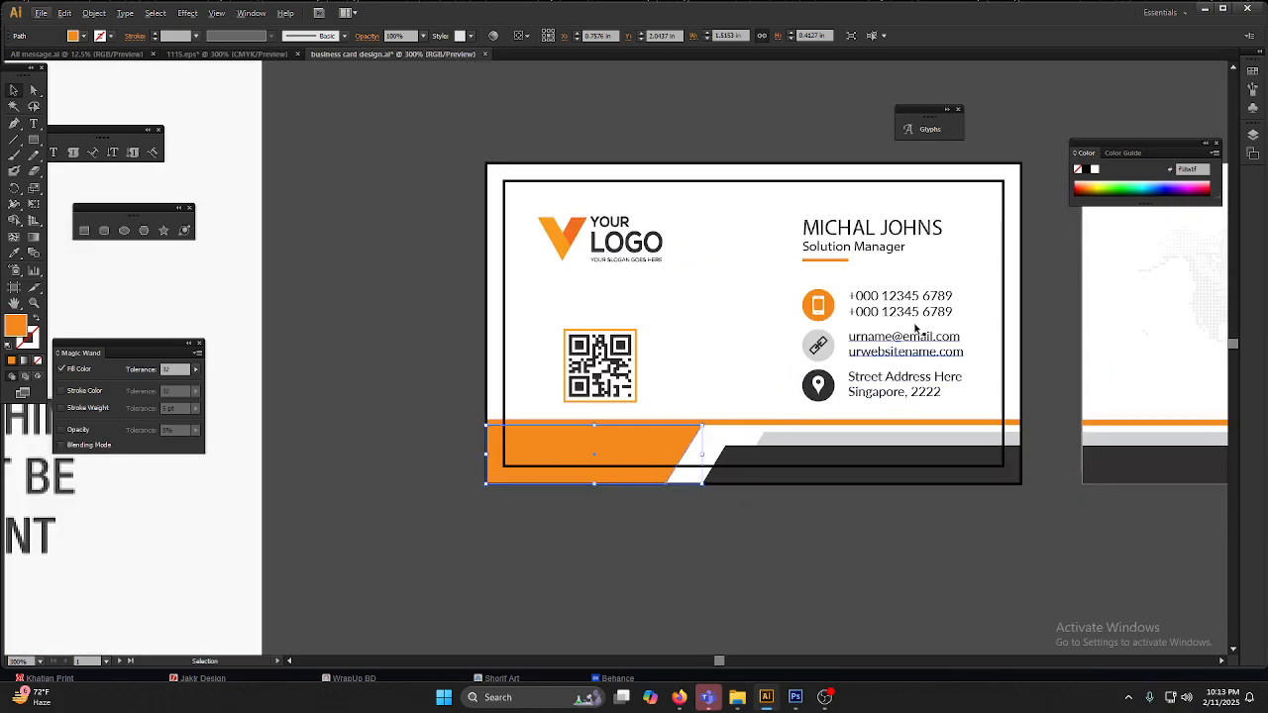
# Step: Try moving the name text across the inner outline of the front card, and undo the move
pyautogui.moveTo(921, 231); pyautogui.dragTo(997, 237)
pyautogui.scroll(2, 1042, 248)
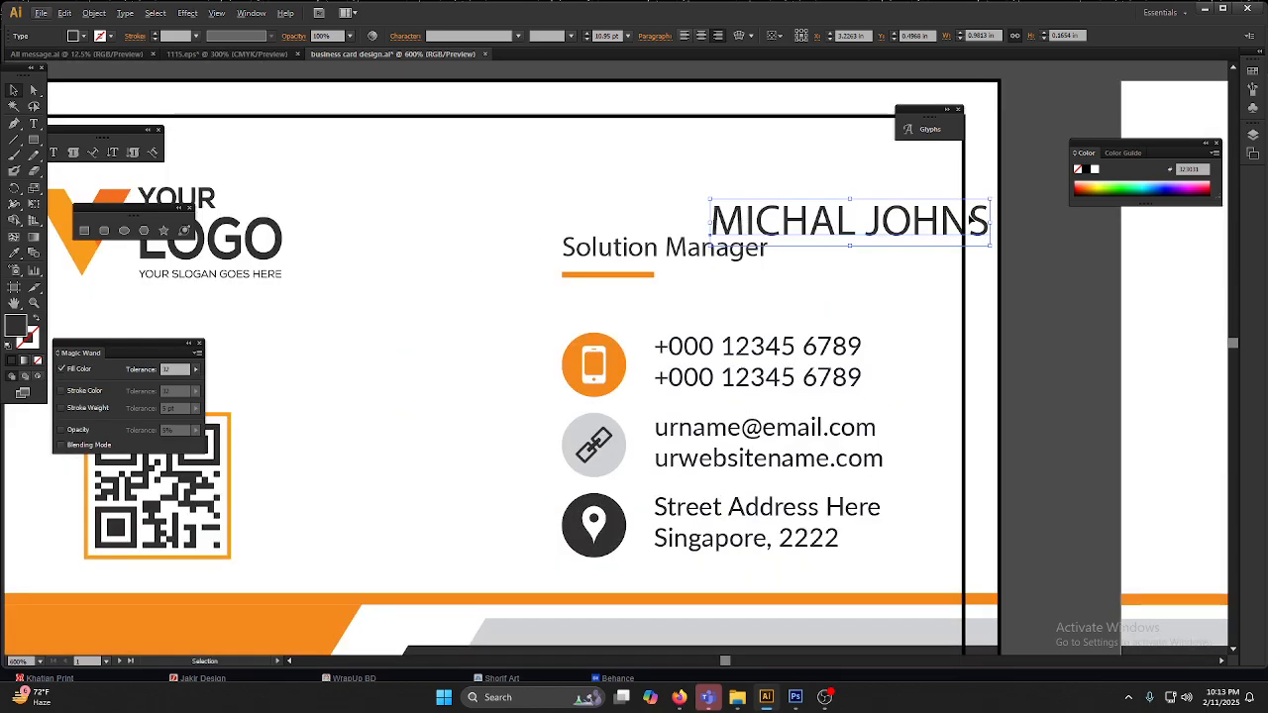
pyautogui.hotkey('ctrl', 'z')
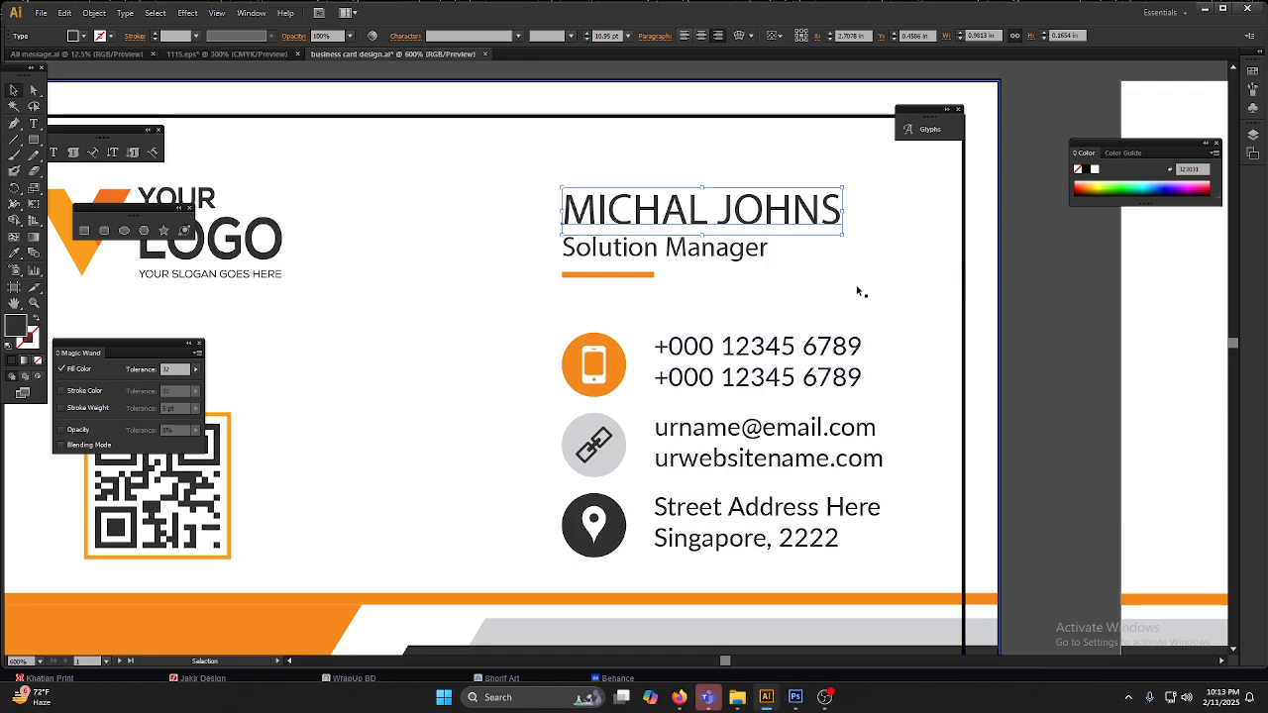
# Step: Deselect the name text on the front business card
pyautogui.scroll(-2, 858, 291)
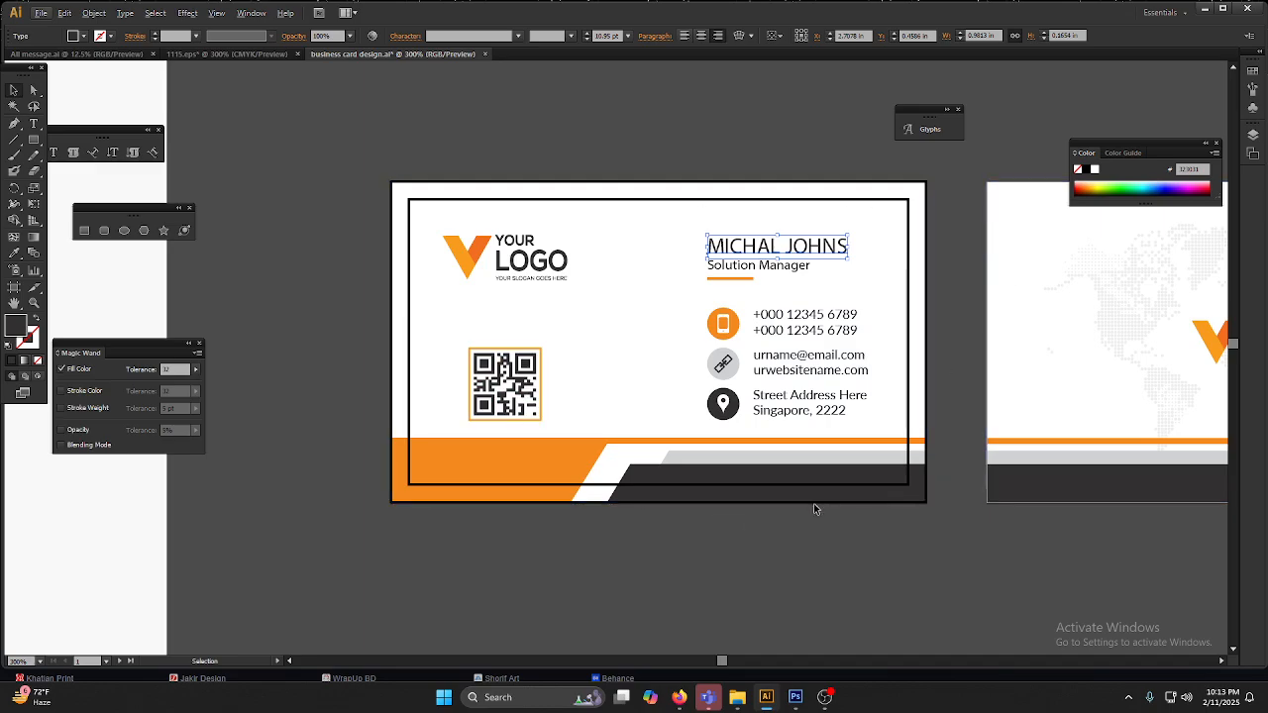
pyautogui.click(775, 576)
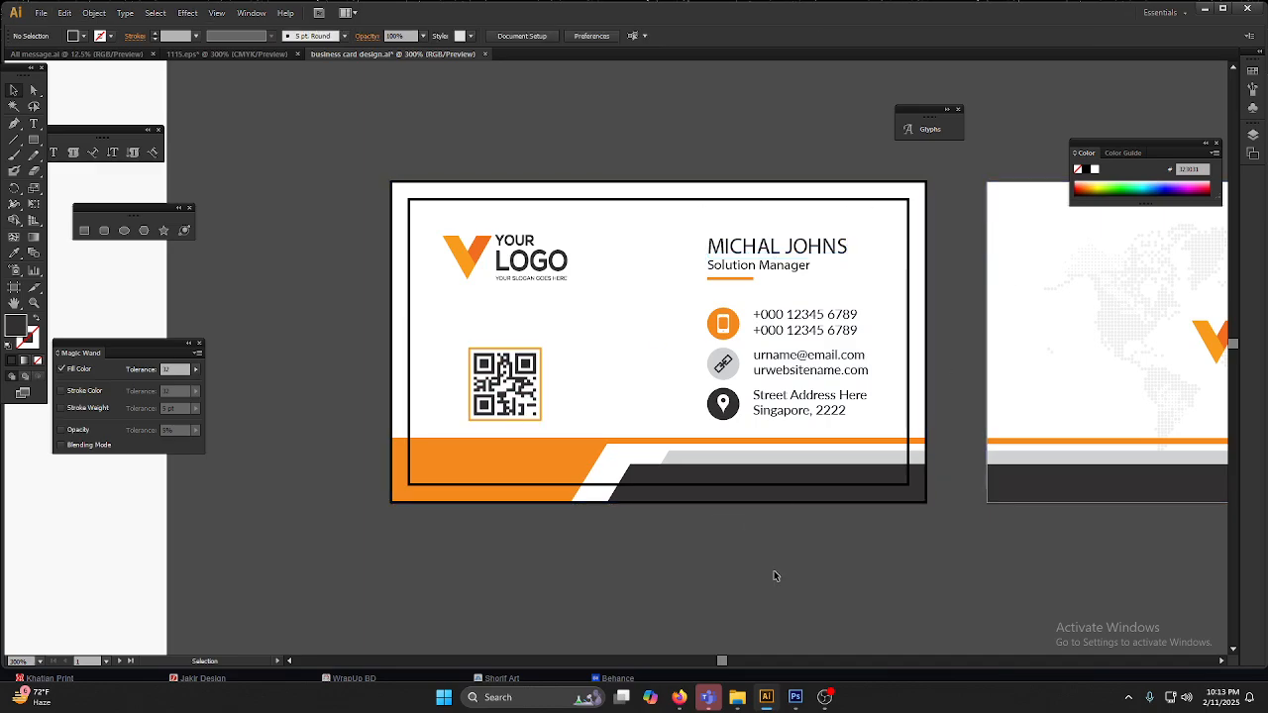
pyautogui.scroll(-1, 901, 501)
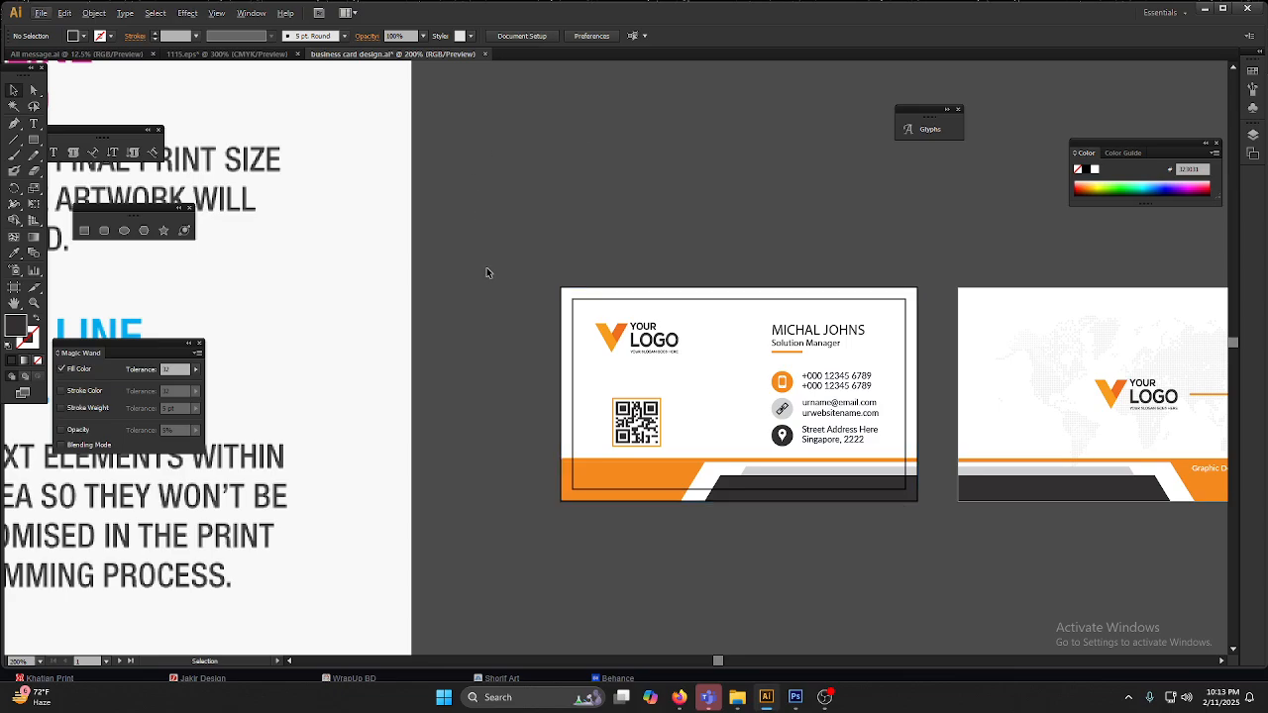
pyautogui.press('a')
pyautogui.hotkey('ctrl', 'n')
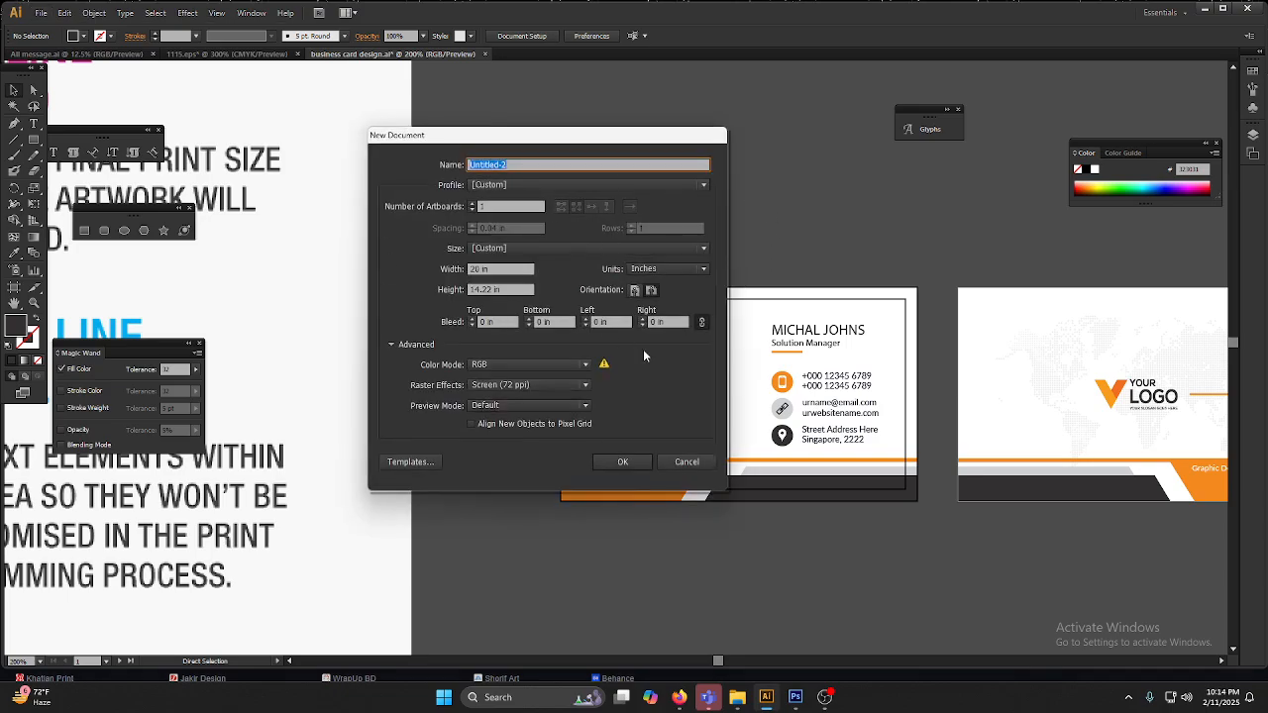
pyautogui.click(687, 462)
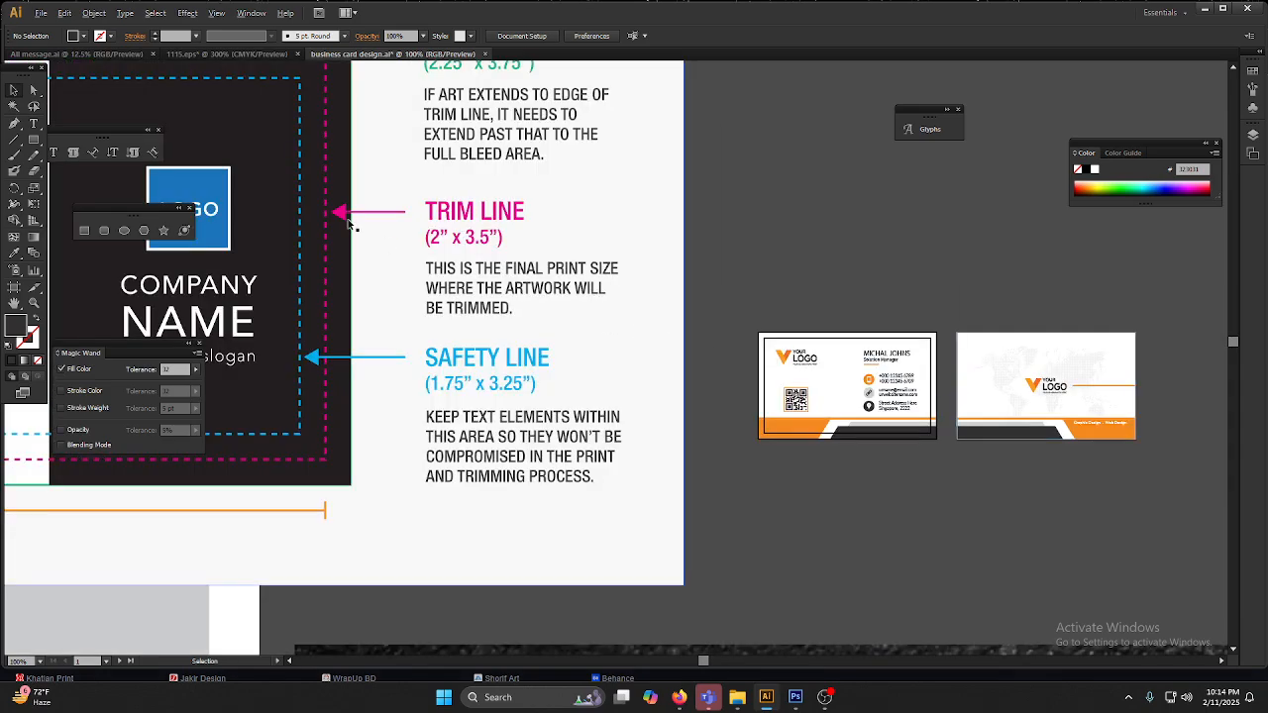
# Step: Start a new document named "business card" with inches as its units
pyautogui.scroll(3, 446, 215)
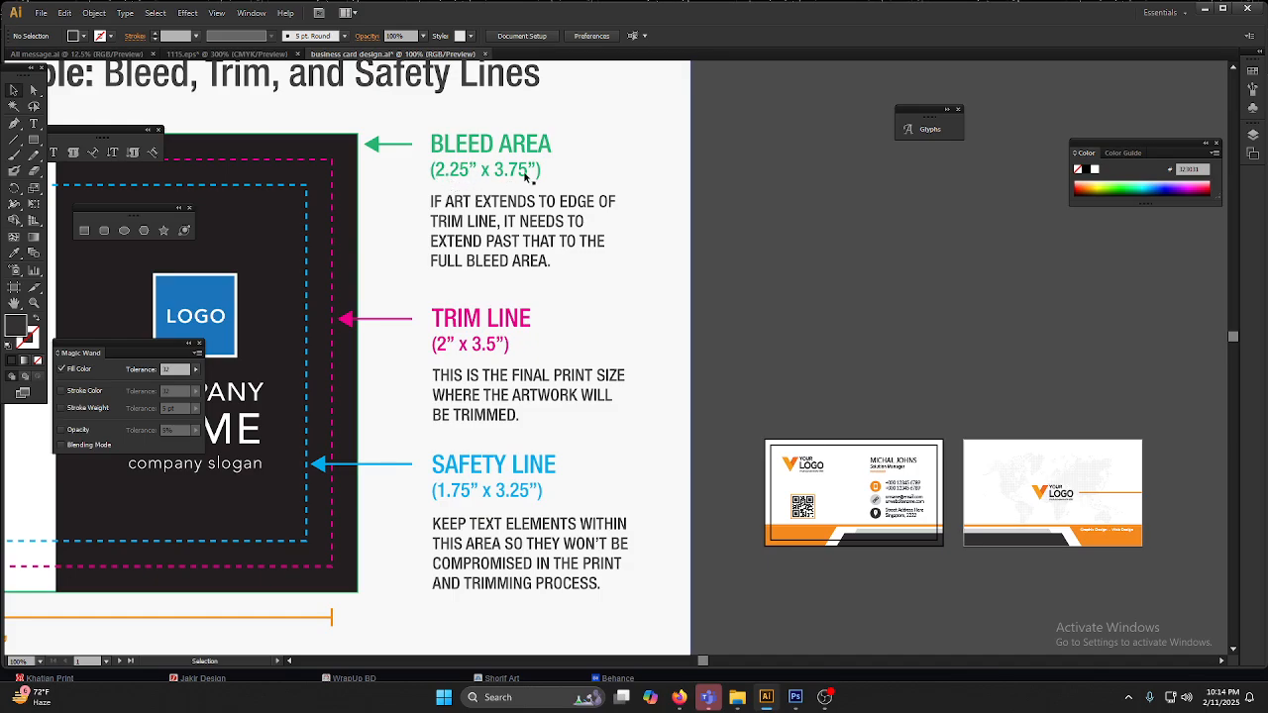
pyautogui.press('a')
pyautogui.hotkey('ctrl', 'n')
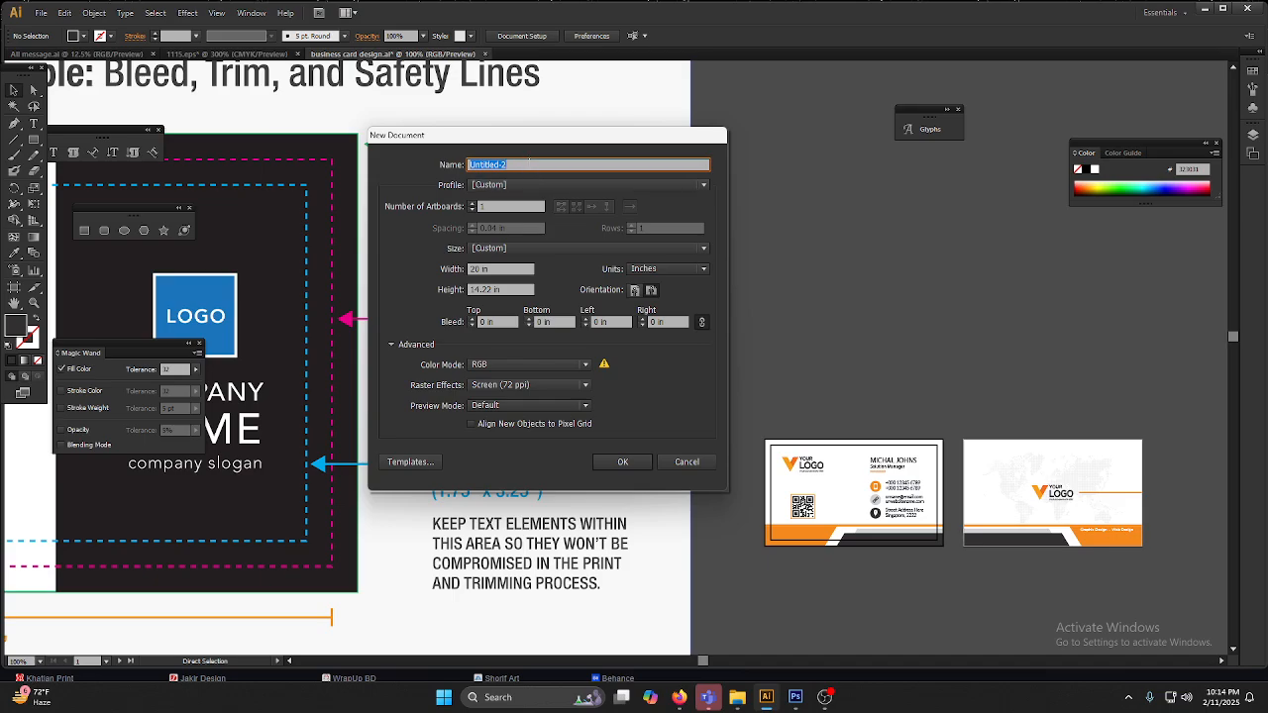
pyautogui.write('business card')
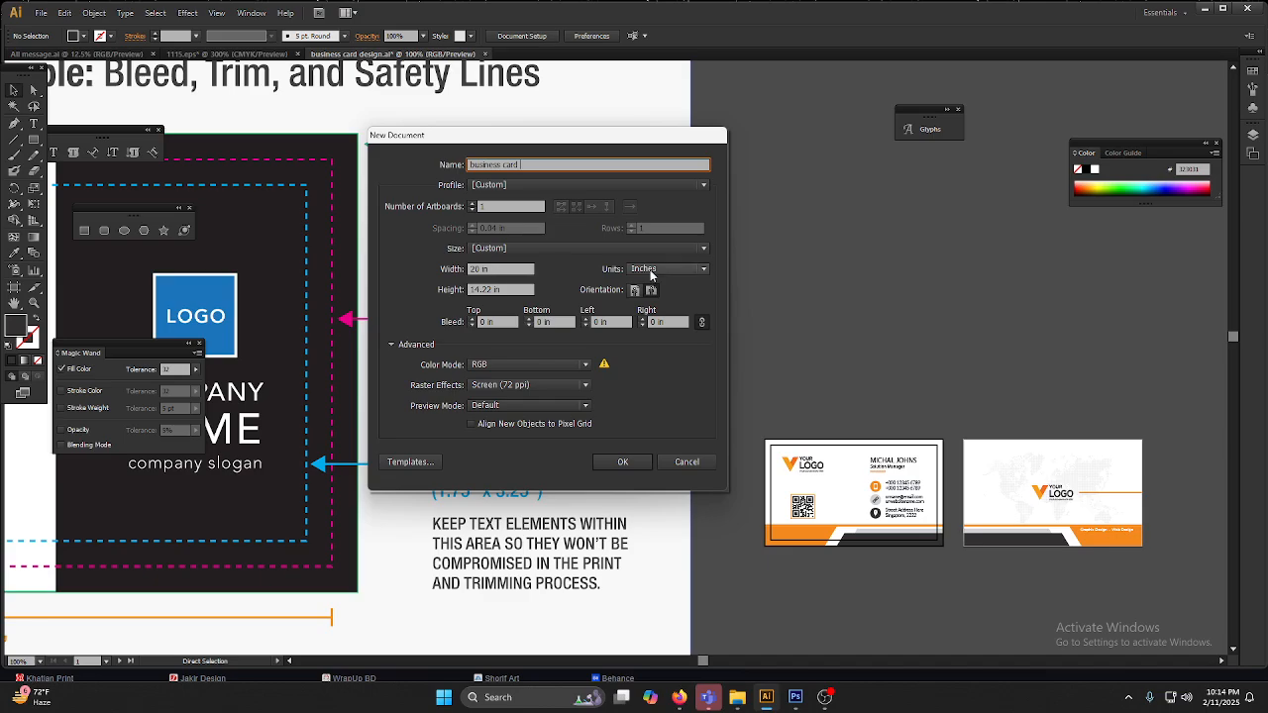
pyautogui.click(651, 272)
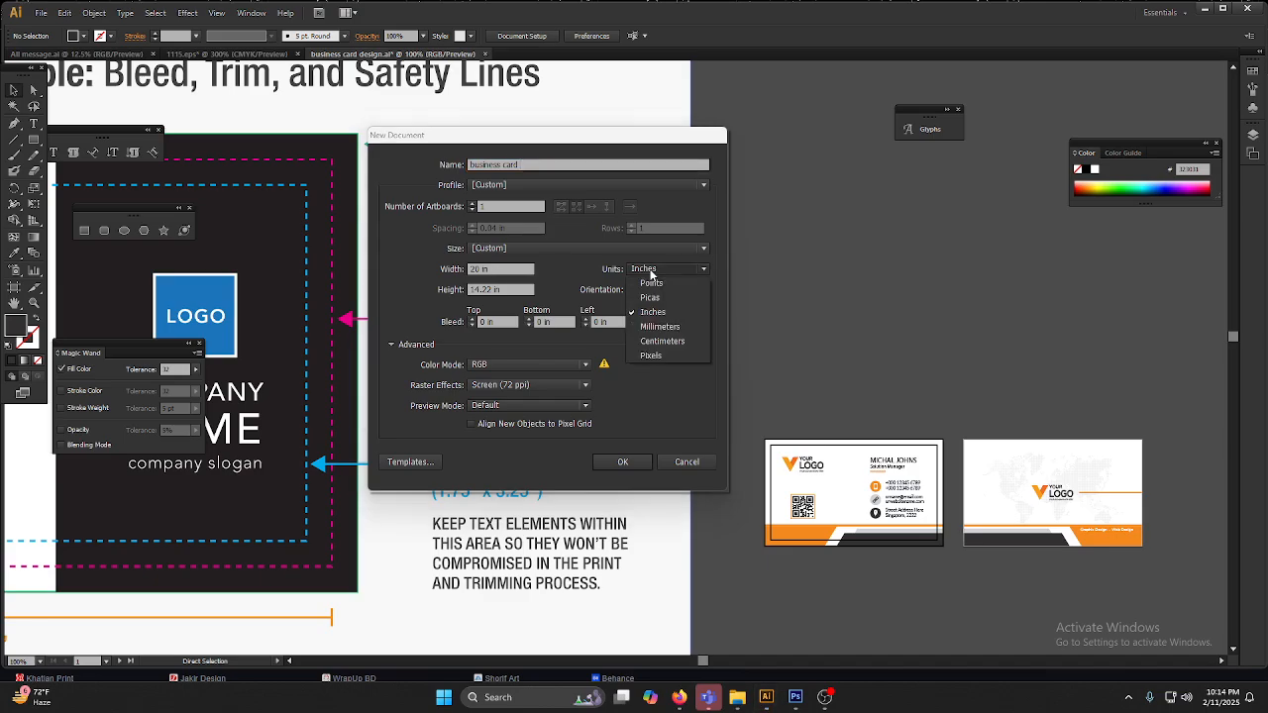
pyautogui.click(666, 356)
pyautogui.click(669, 268)
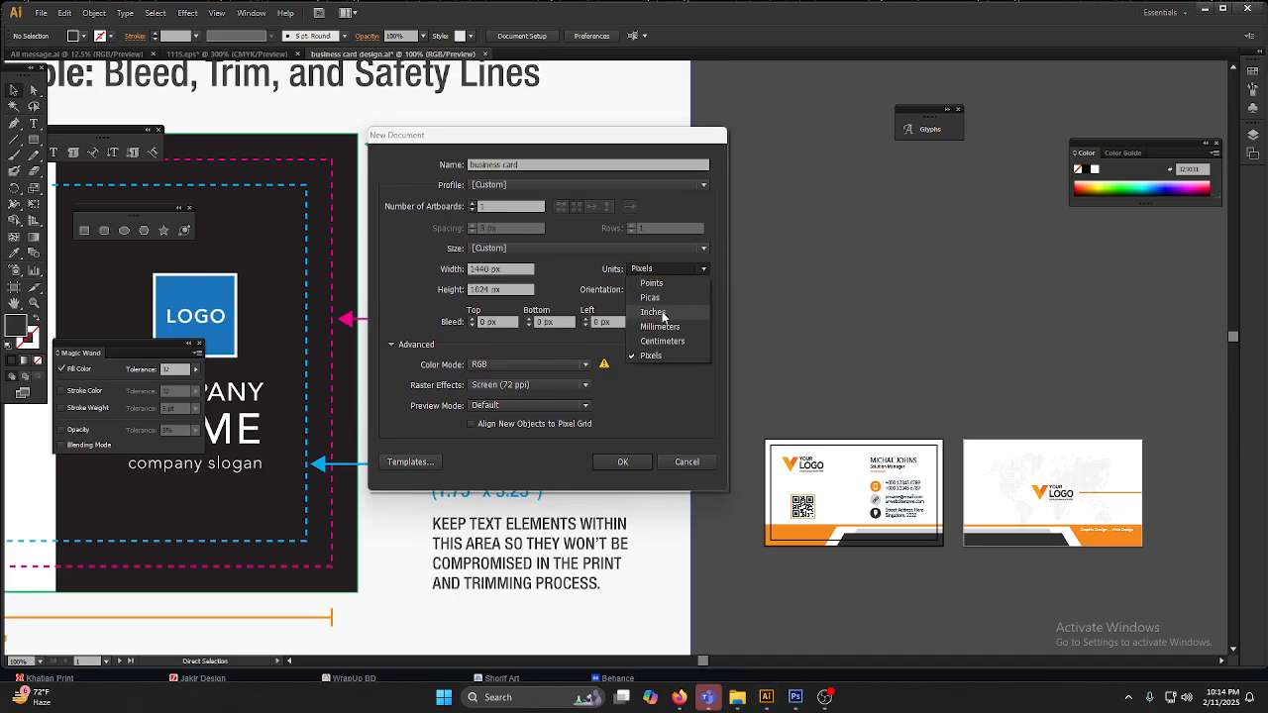
pyautogui.click(666, 303)
# Step: Set the new document's width to 3.75 in and height to 2.25 in
pyautogui.doubleClick(479, 269)
pyautogui.write('3.')
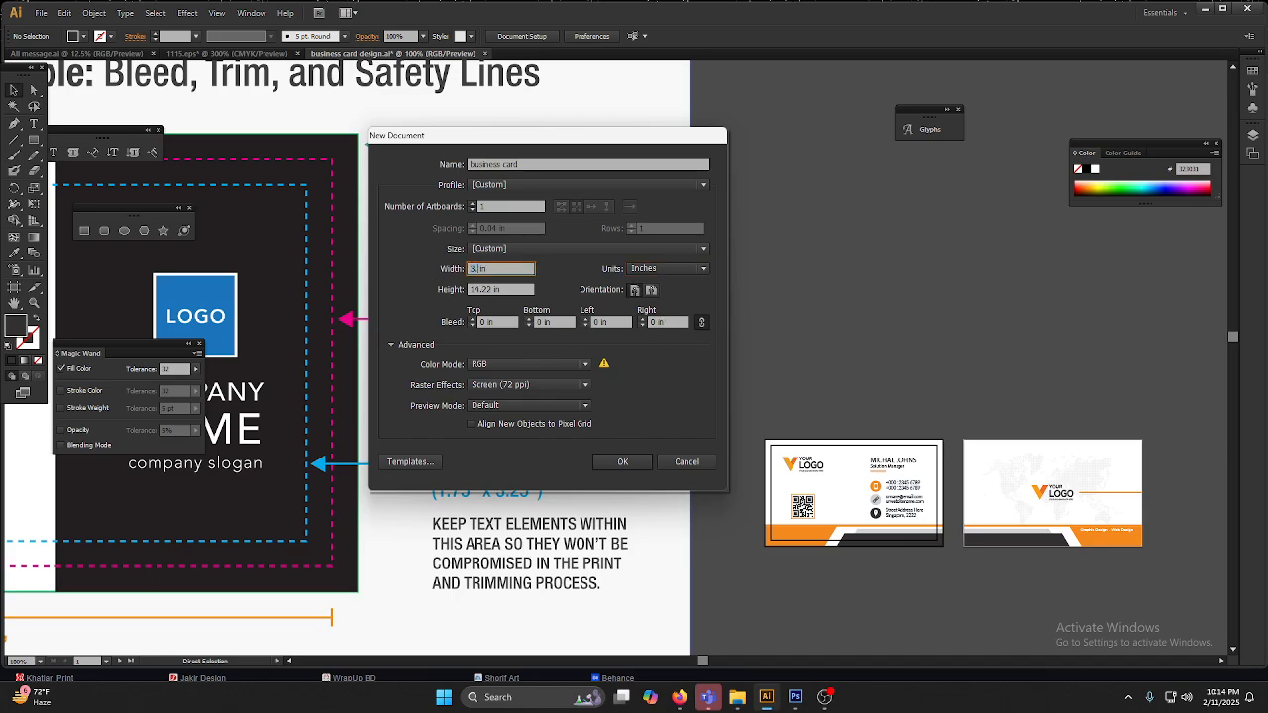
pyautogui.write('75')
pyautogui.doubleClick(475, 290)
pyautogui.write('2.25')
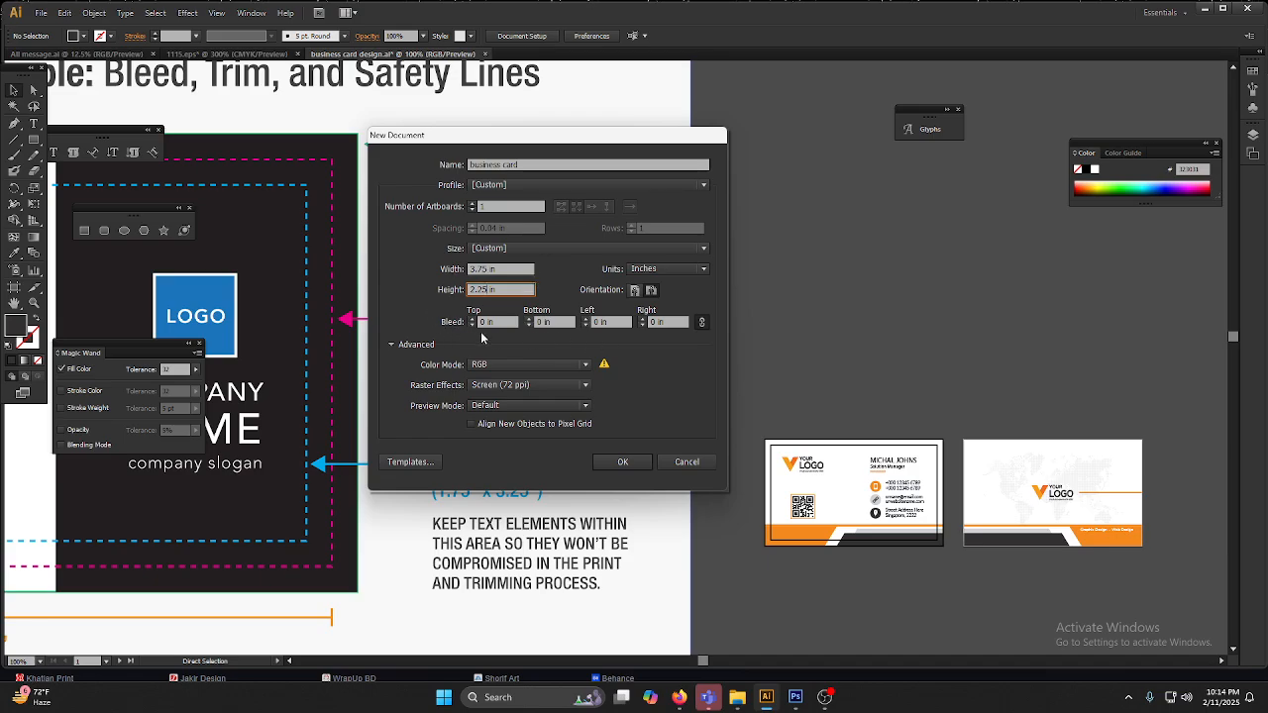
pyautogui.press('Tab')
# Step: Set the new document's bleed to 0.375 in on all four sides and unlink the bleed values
pyautogui.click(472, 319)
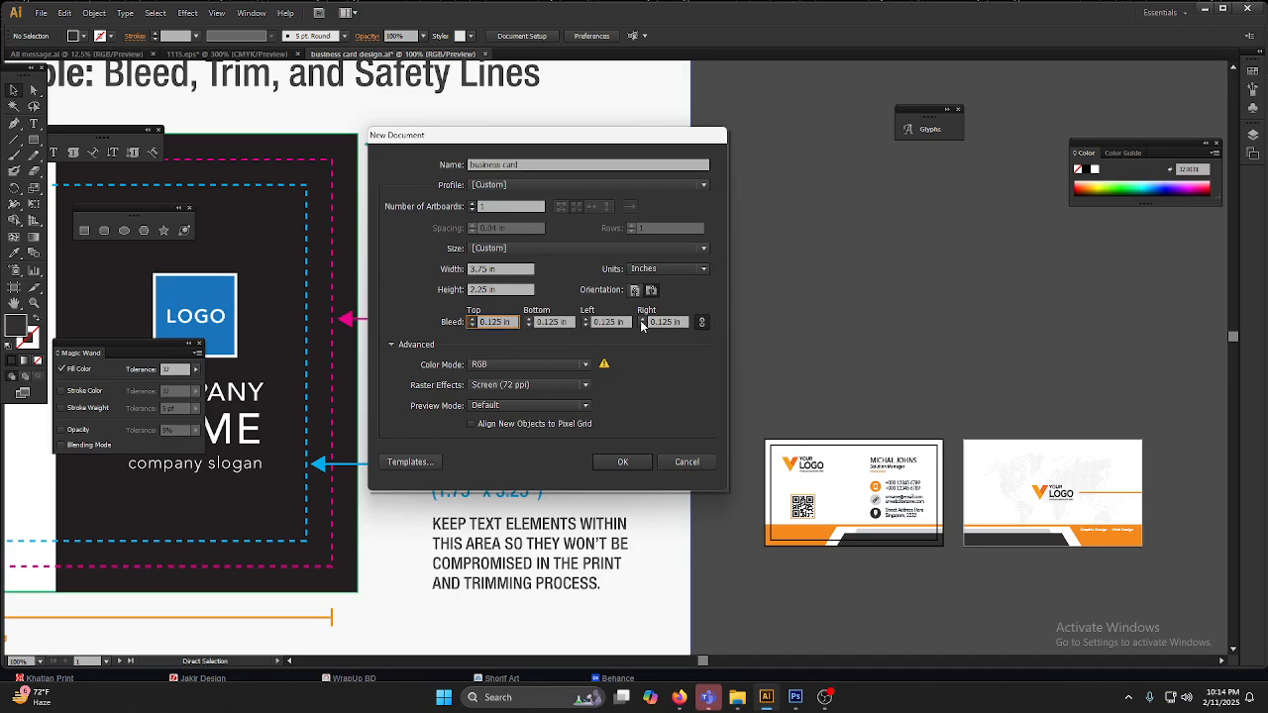
pyautogui.click(701, 323)
pyautogui.click(471, 326)
pyautogui.click(470, 325)
pyautogui.click(472, 319)
pyautogui.click(472, 319)
pyautogui.click(472, 320)
pyautogui.click(701, 322)
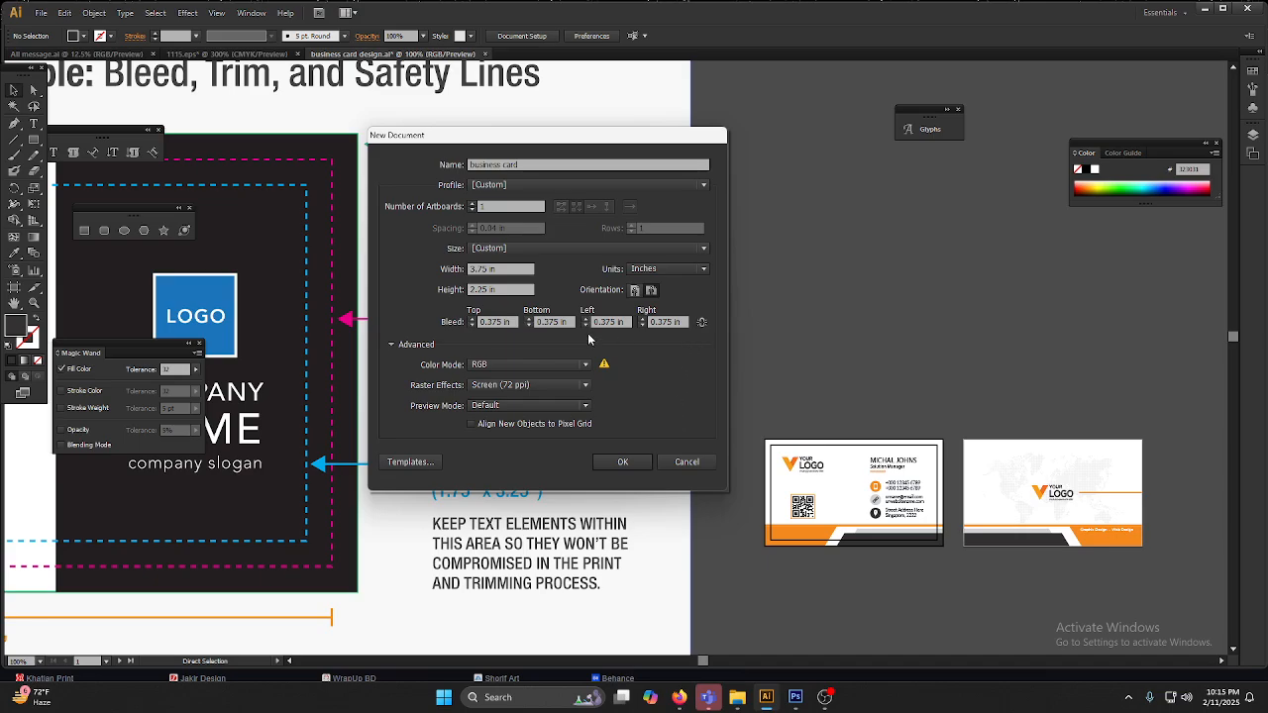
# Step: Set the top bleed to 0.5 in and create the business card document
pyautogui.click(471, 319)
pyautogui.click(702, 322)
pyautogui.moveTo(507, 325); pyautogui.dragTo(480, 323)
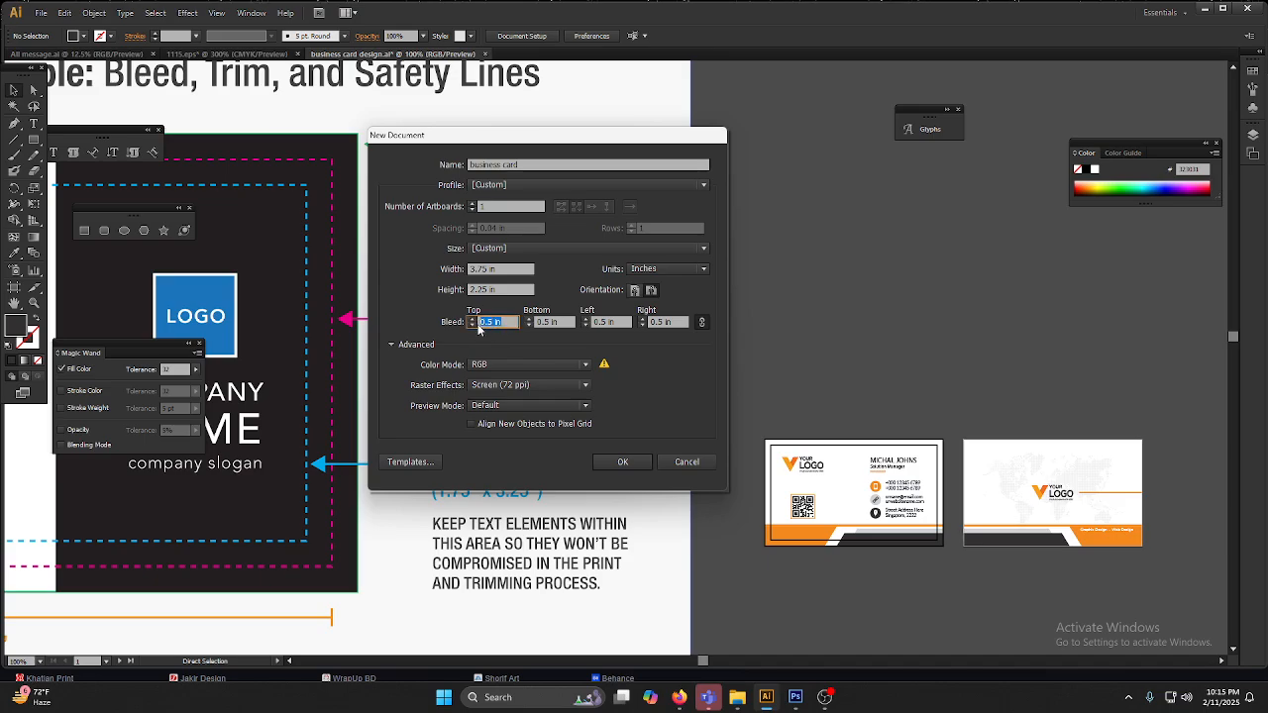
pyautogui.click(608, 460)
pyautogui.scroll(-2, 507, 330)
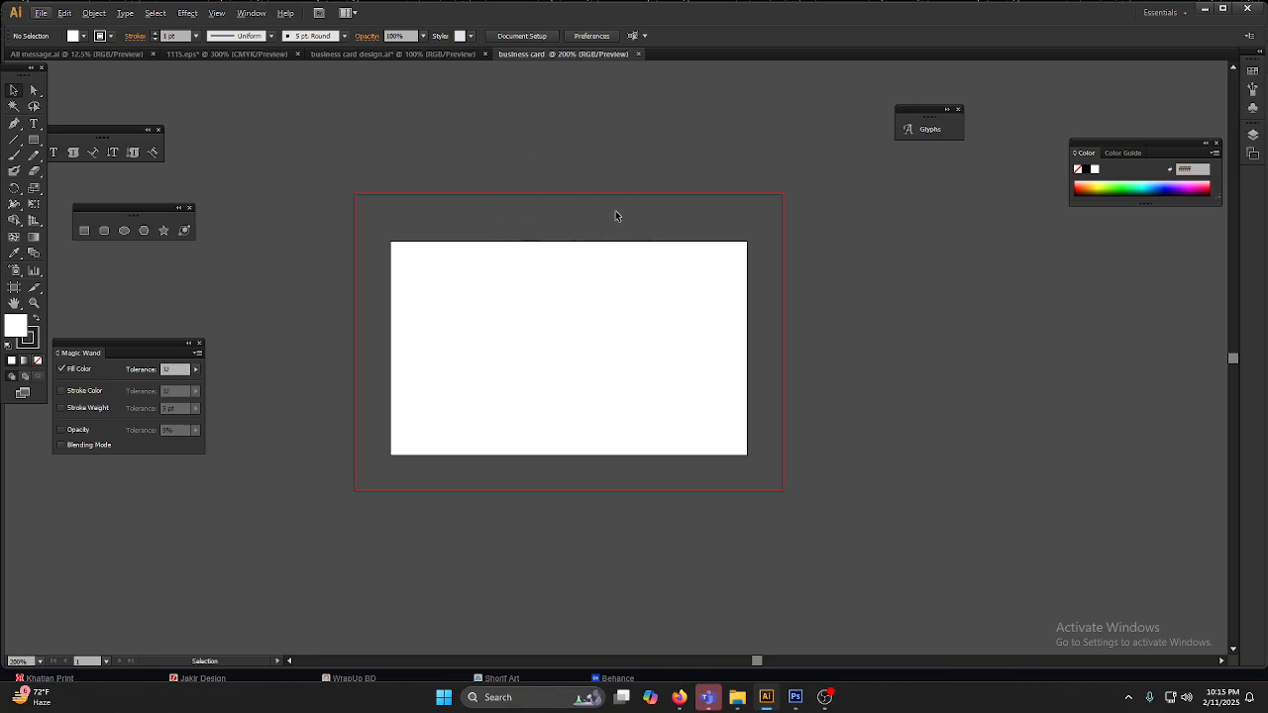
# Step: Return to the business card design file and start another new document 3.5 in wide by 2 in high
pyautogui.click(358, 53)
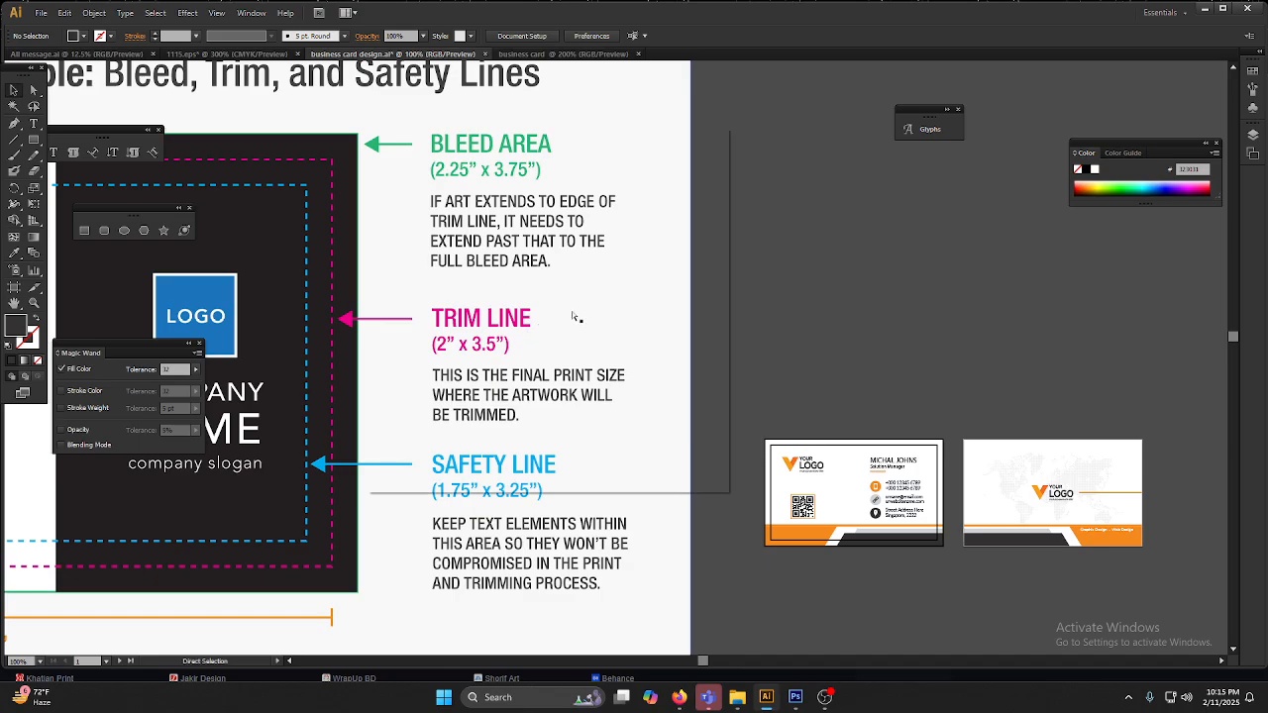
pyautogui.hotkey('ctrl', 'n')
pyautogui.click(489, 269)
pyautogui.write('3.5')
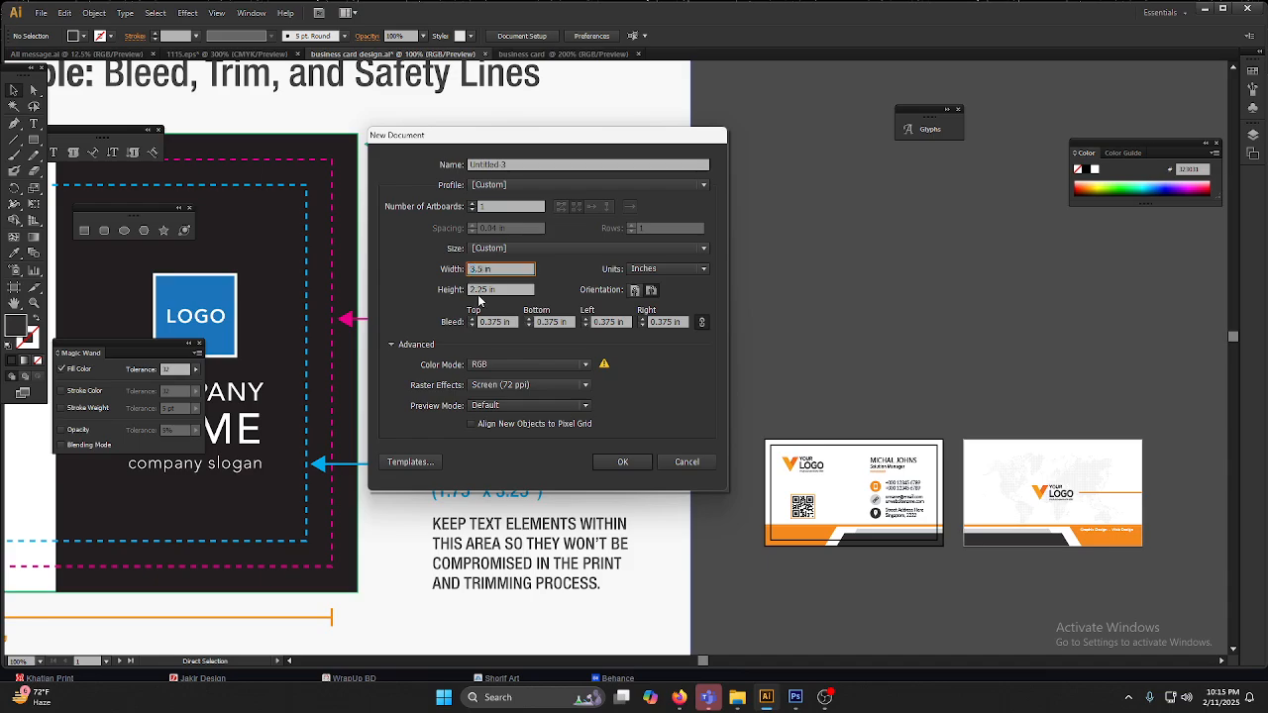
pyautogui.press('Tab')
pyautogui.write('2')
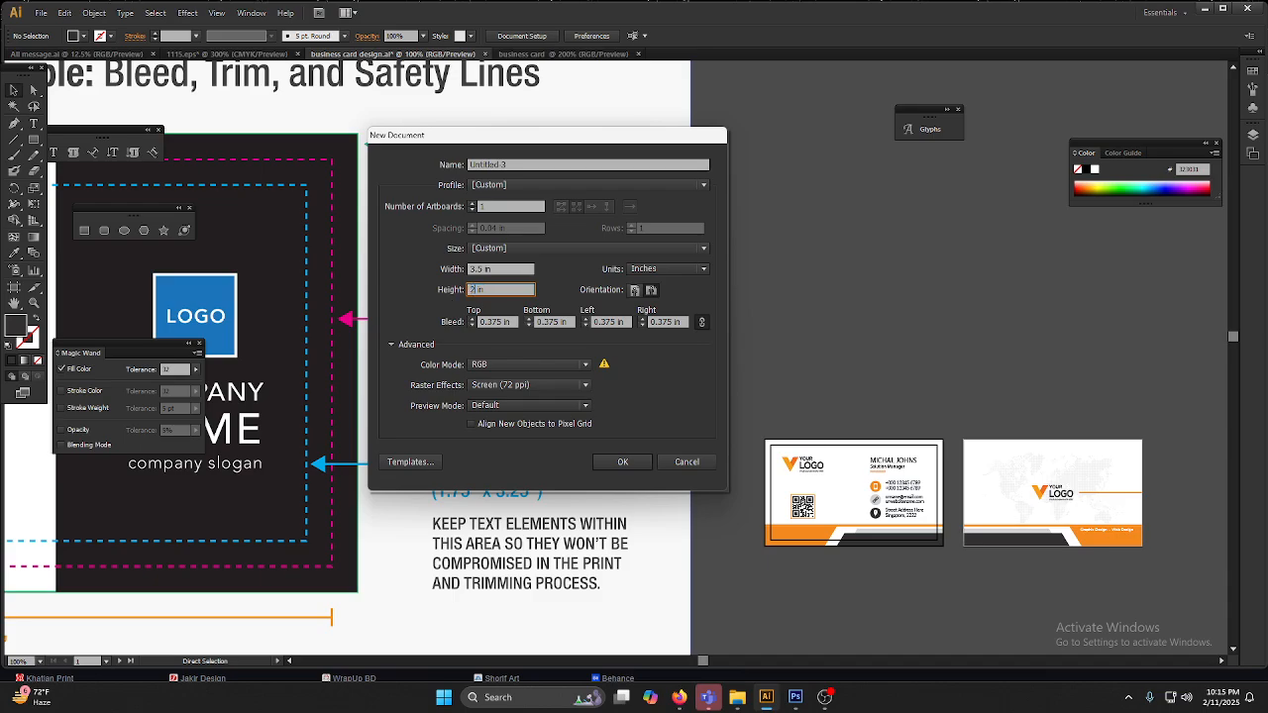
# Step: Set the bleed to 0.25 in on all four sides and create the document
pyautogui.click(512, 327)
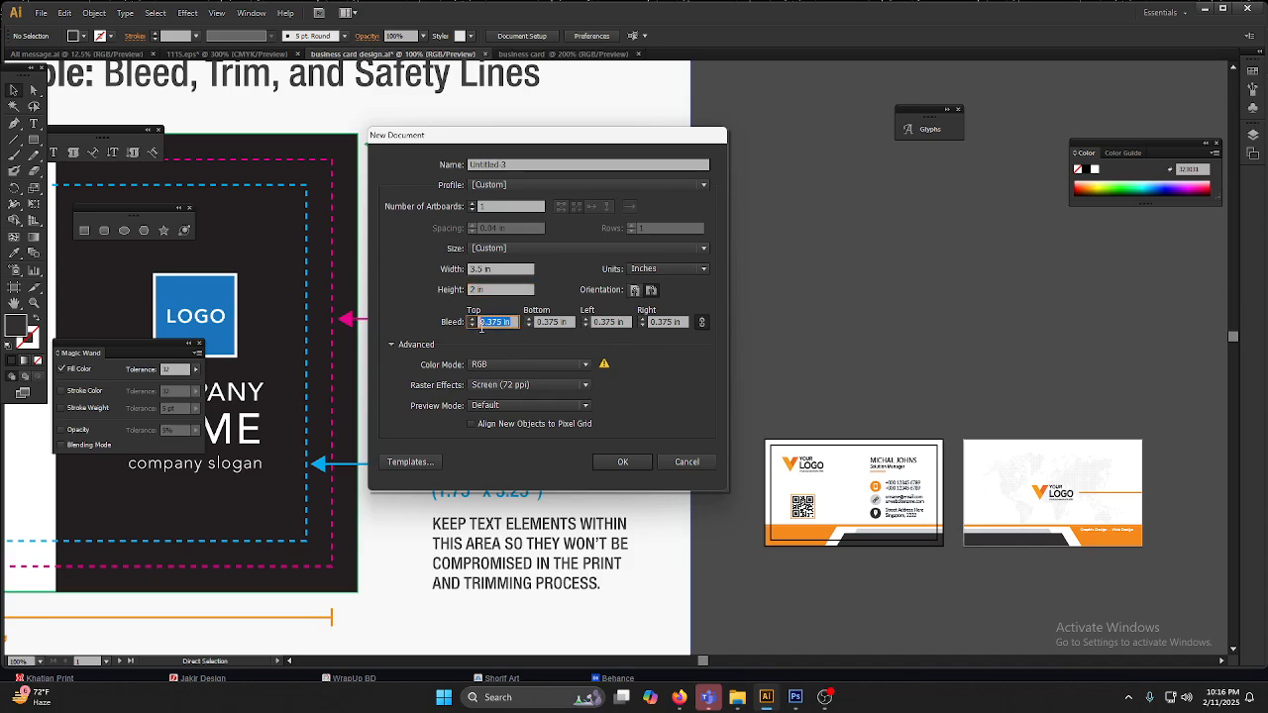
pyautogui.write('.25')
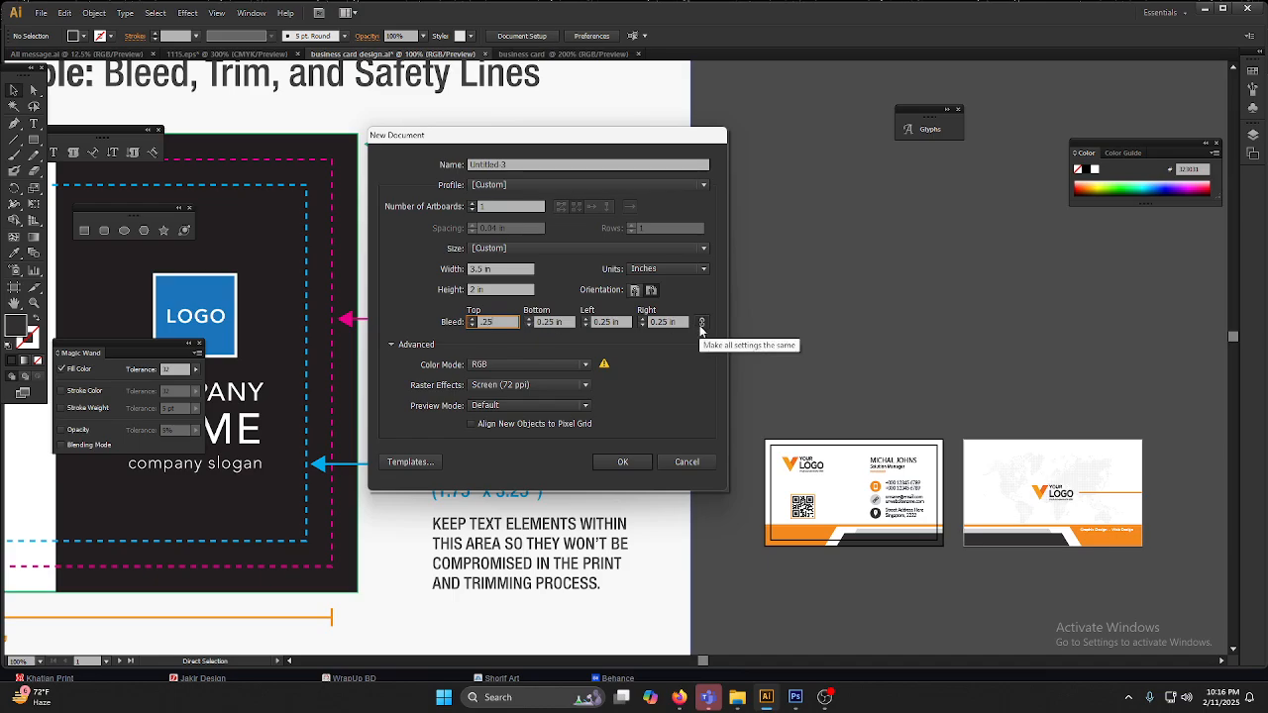
pyautogui.click(633, 462)
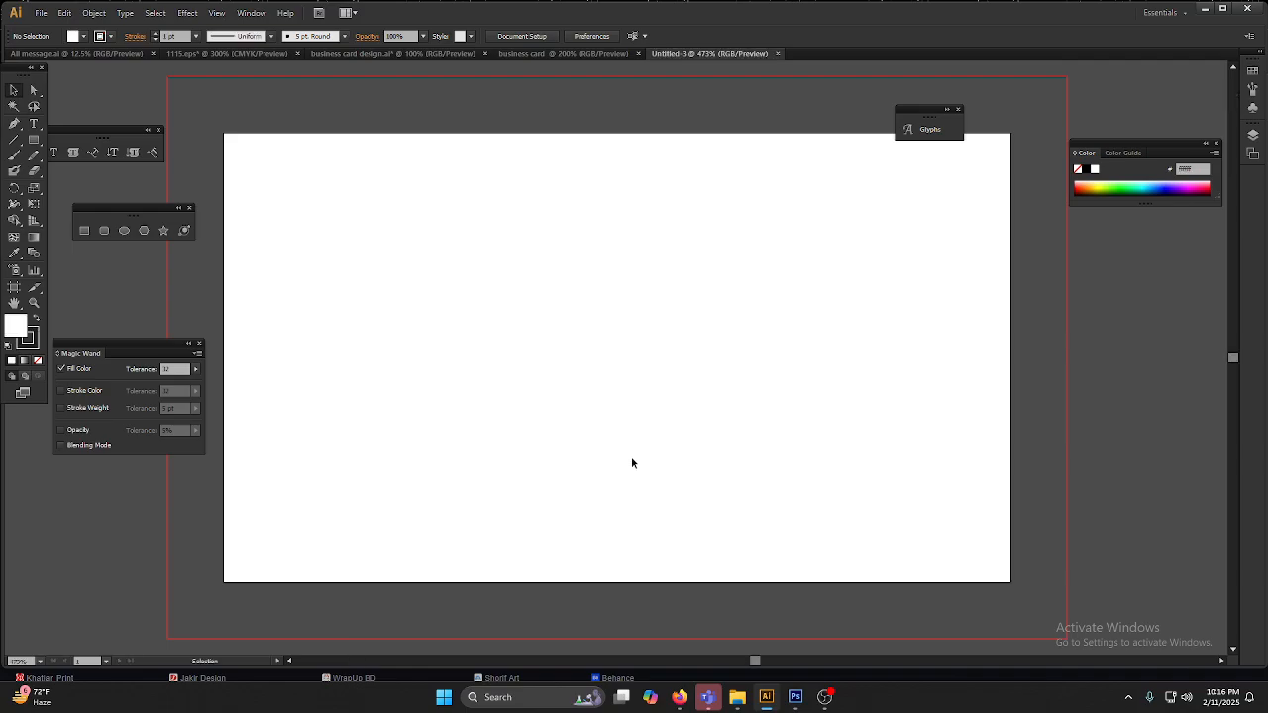
pyautogui.keyDown('alt'); pyautogui.scroll(-3, 447, 278); pyautogui.keyUp('alt')
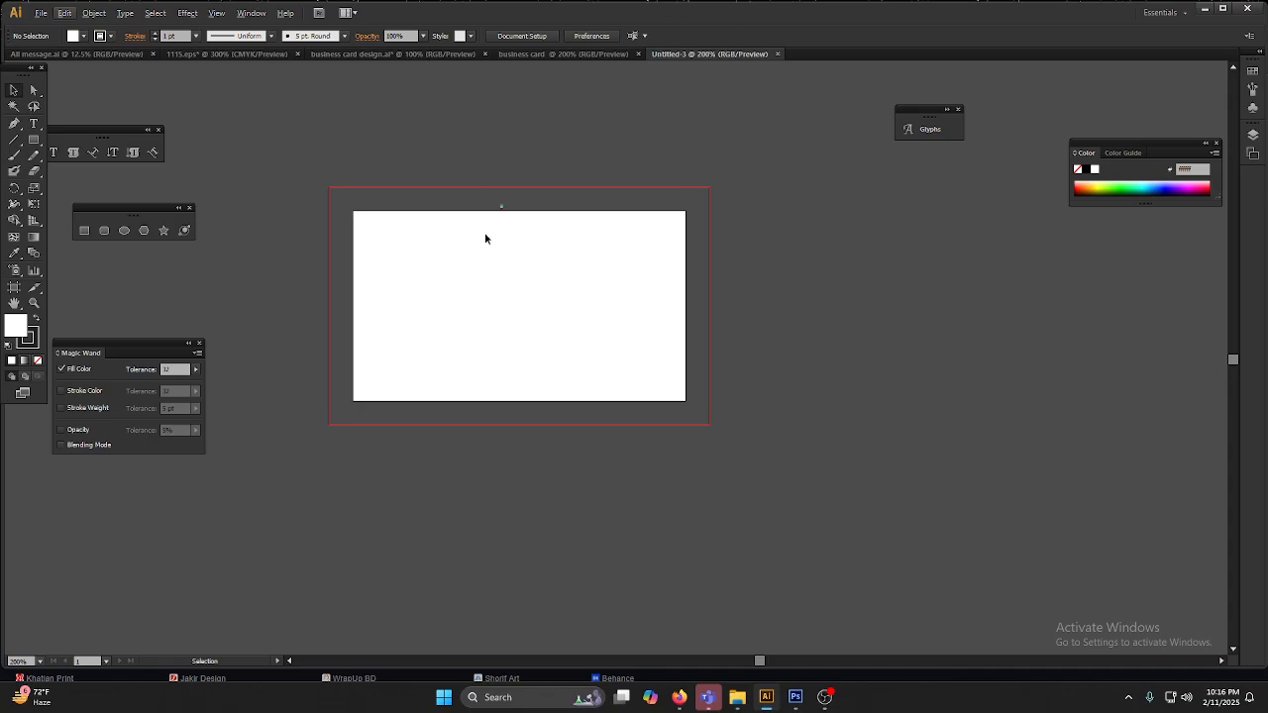
pyautogui.keyDown('alt'); pyautogui.scroll(2, 510, 195); pyautogui.keyUp('alt')
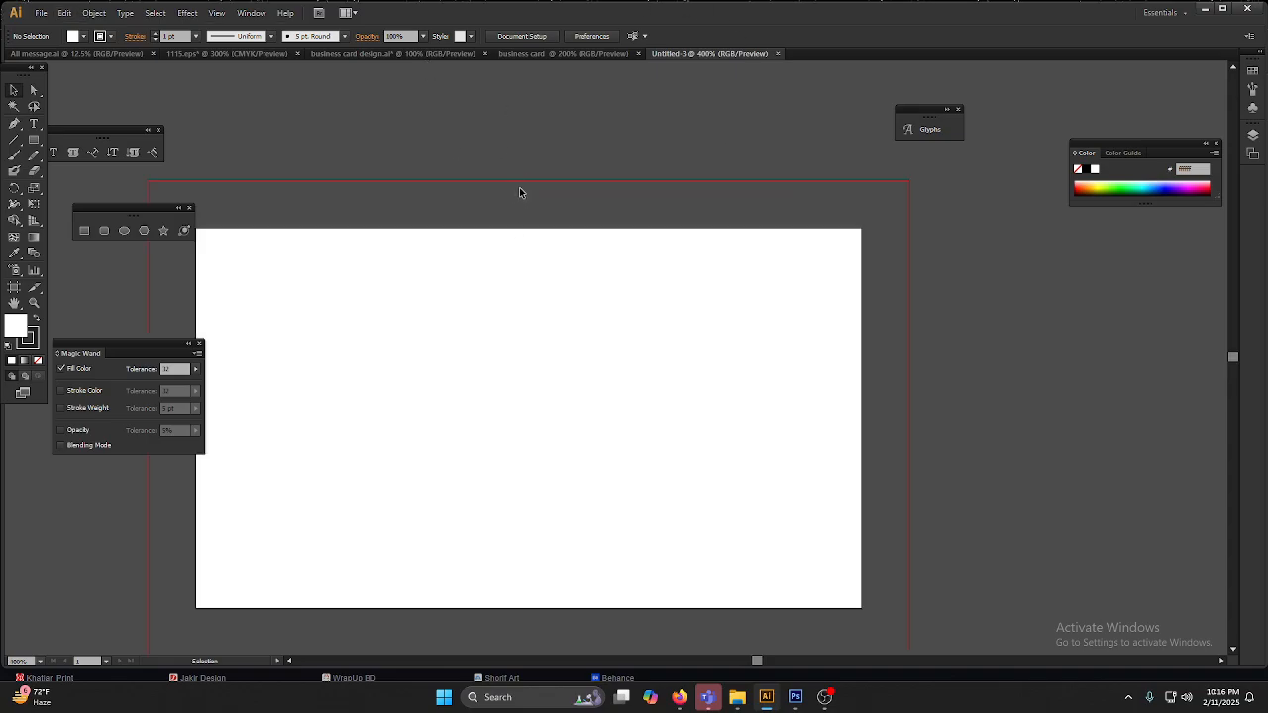
# Step: Draw a 3.5 in by 2 in rectangle covering the whole artboard and fill it with a very dark green
pyautogui.press('m')
pyautogui.keyDown('alt'); pyautogui.scroll(-1, 550, 235); pyautogui.keyUp('alt')
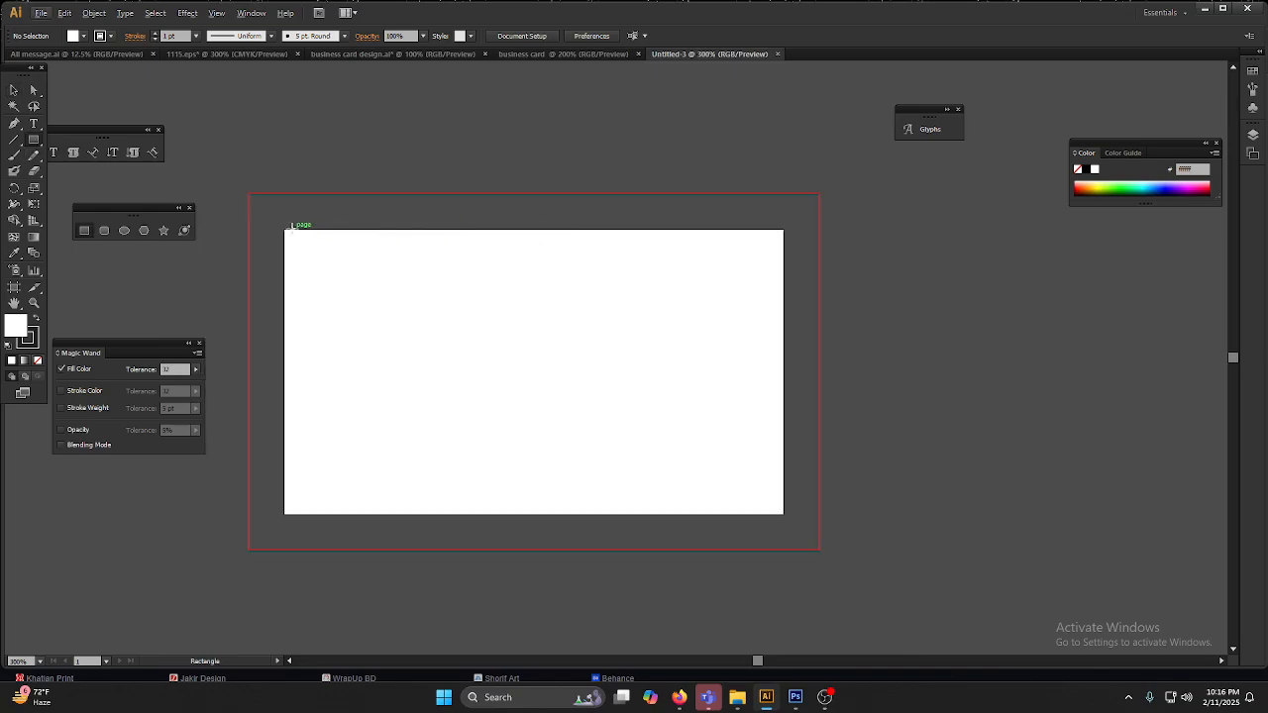
pyautogui.moveTo(286, 227); pyautogui.dragTo(784, 516)
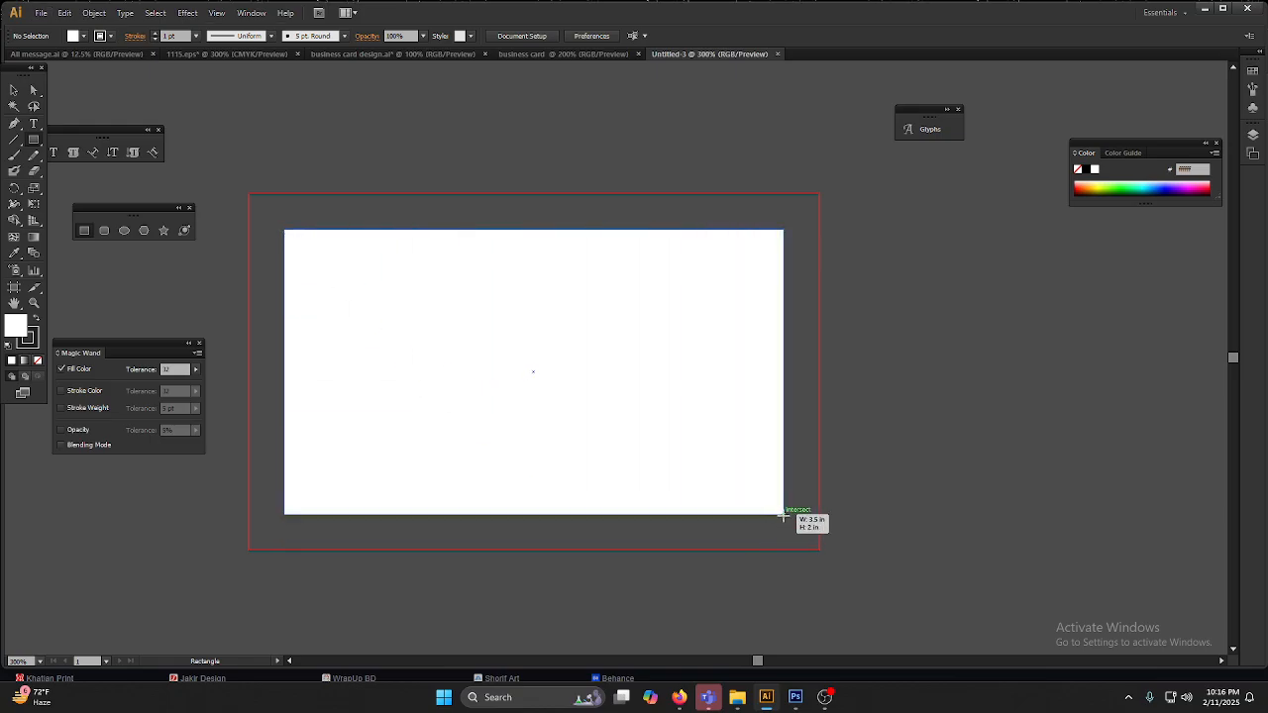
pyautogui.moveTo(784, 516); pyautogui.dragTo(784, 516)
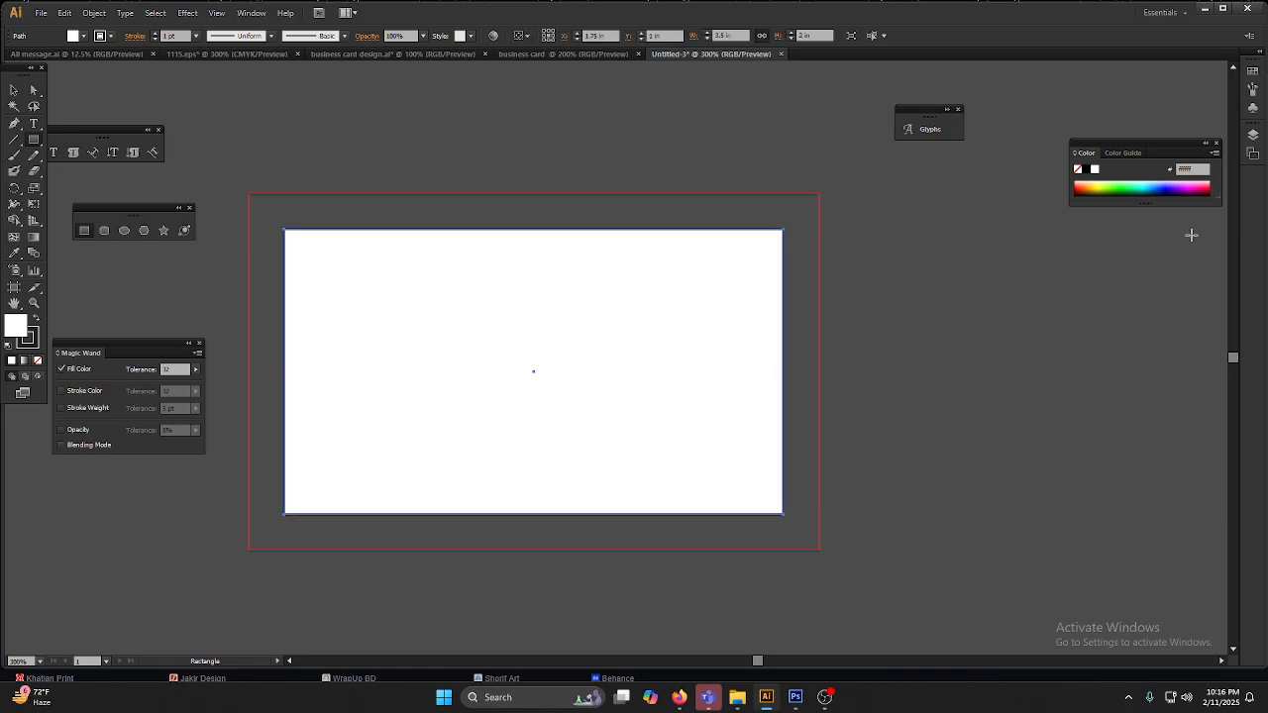
pyautogui.click(1139, 187)
pyautogui.click(12, 90)
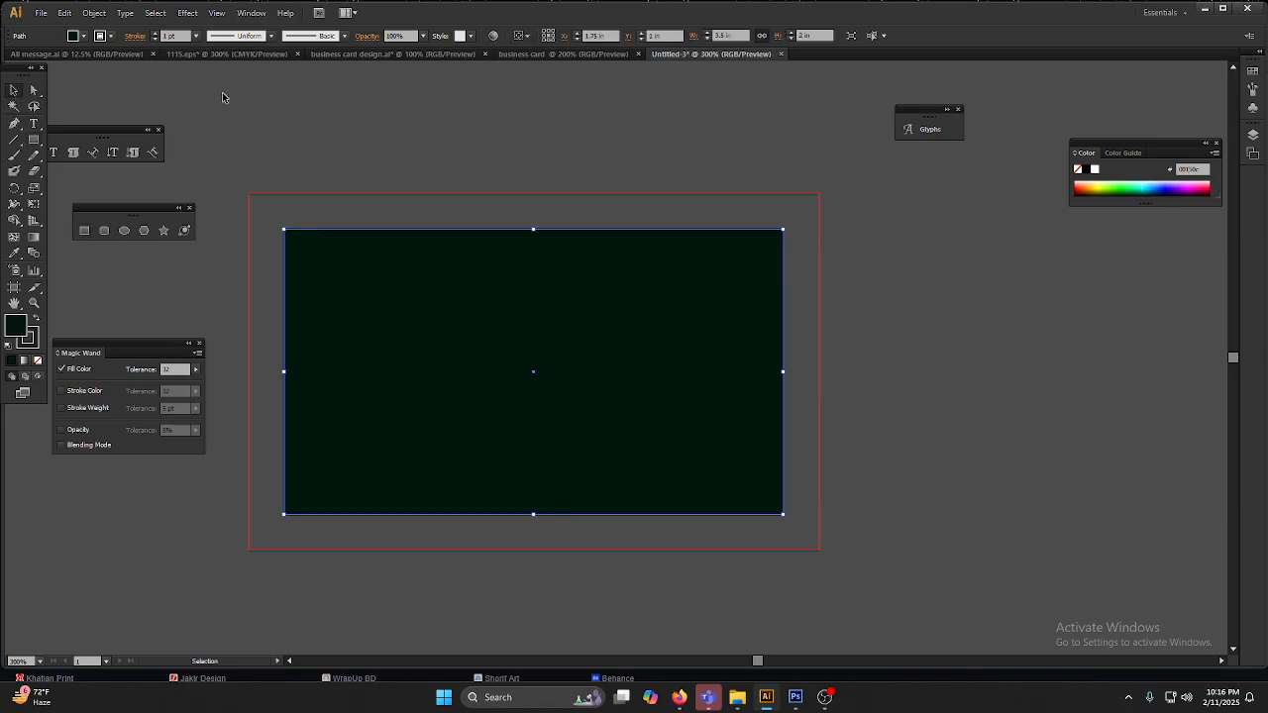
pyautogui.click(317, 215)
# Step: Try drawing a 4 in by 2.5 in rectangle out to the red bleed outline, and undo it
pyautogui.click(84, 230)
pyautogui.moveTo(249, 195); pyautogui.dragTo(818, 550)
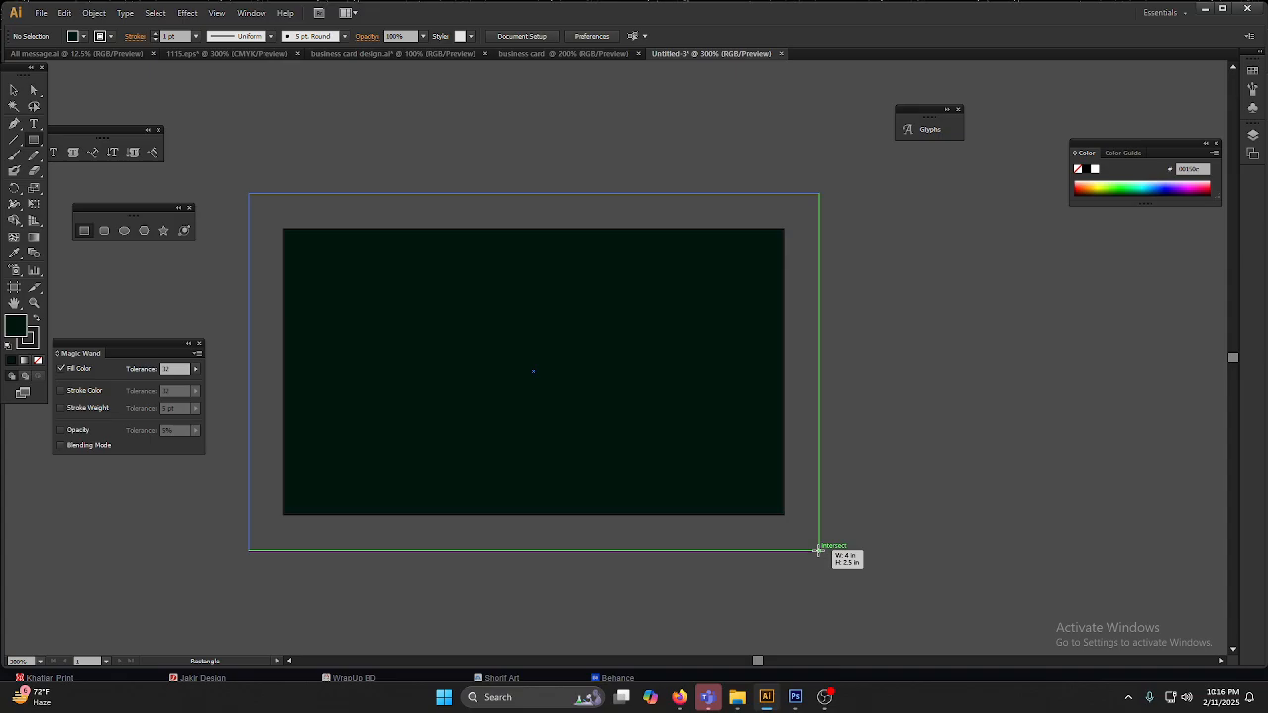
pyautogui.moveTo(819, 550); pyautogui.dragTo(818, 550)
pyautogui.press('v')
pyautogui.hotkey('ctrl', 'z')
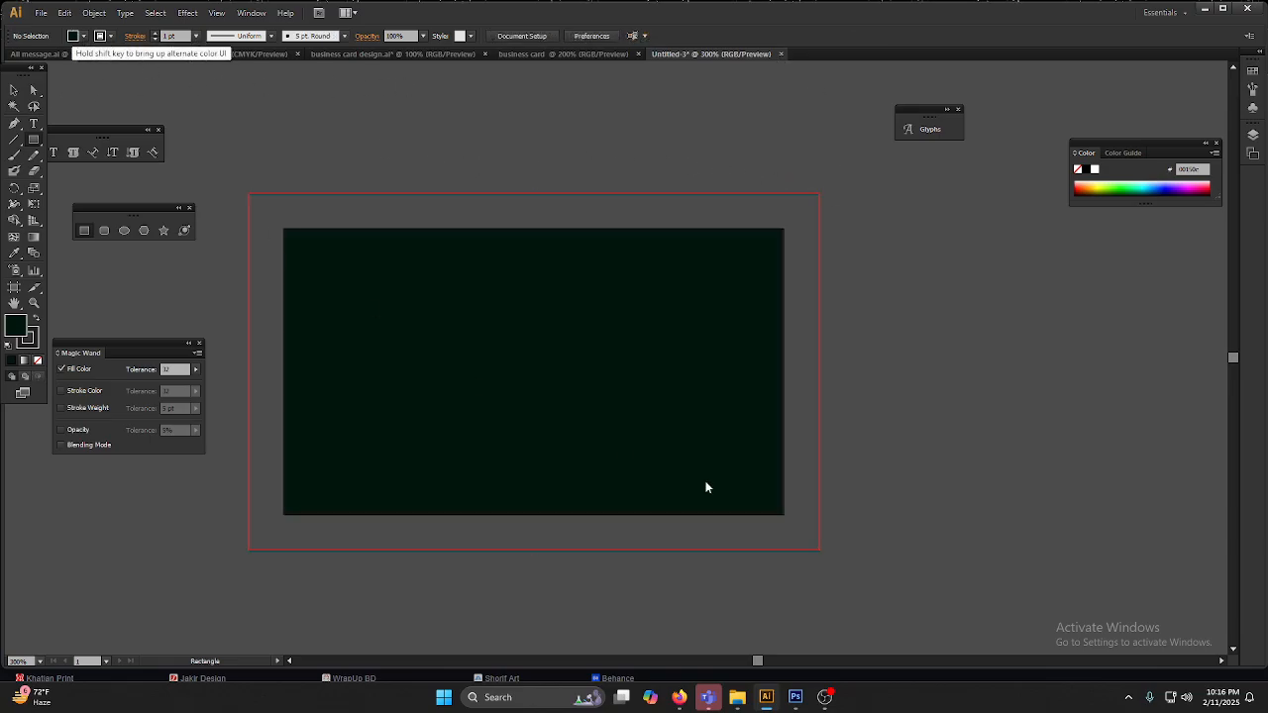
# Step: Create another new document in portrait orientation, 2 in wide by 3.5 in high with a 0.25 in bleed
pyautogui.hotkey('ctrl', 'n')
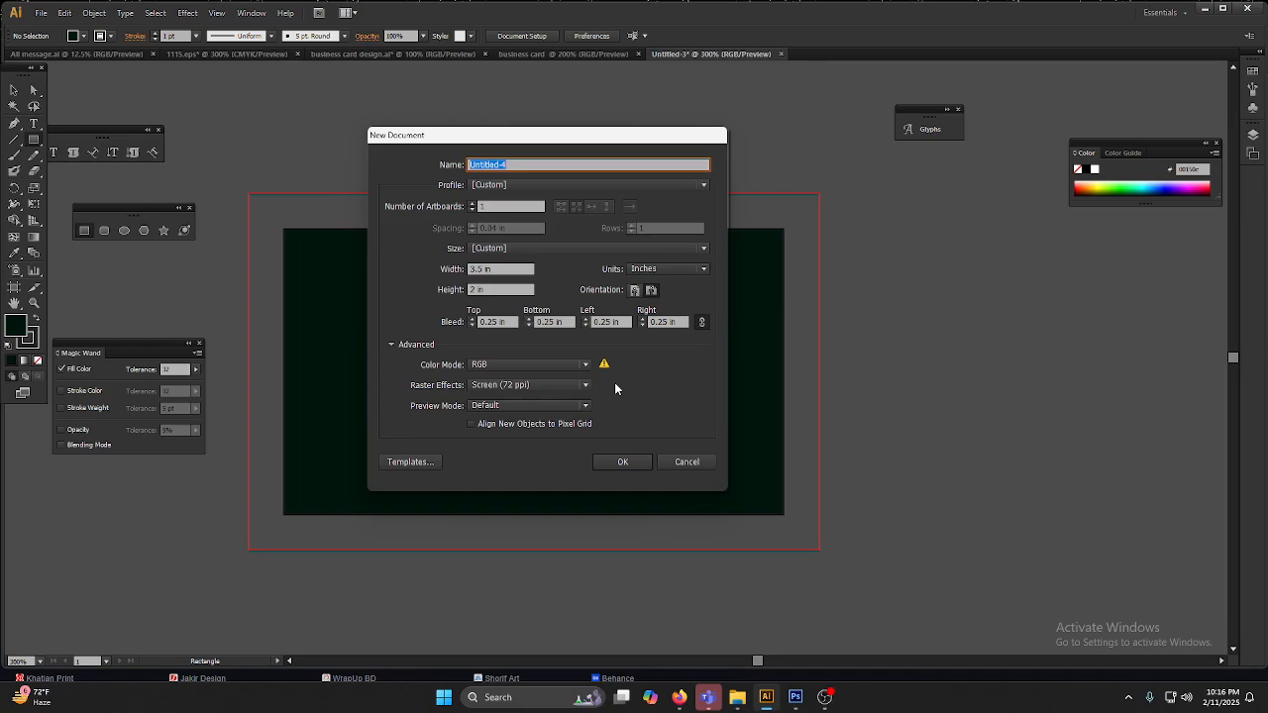
pyautogui.click(635, 290)
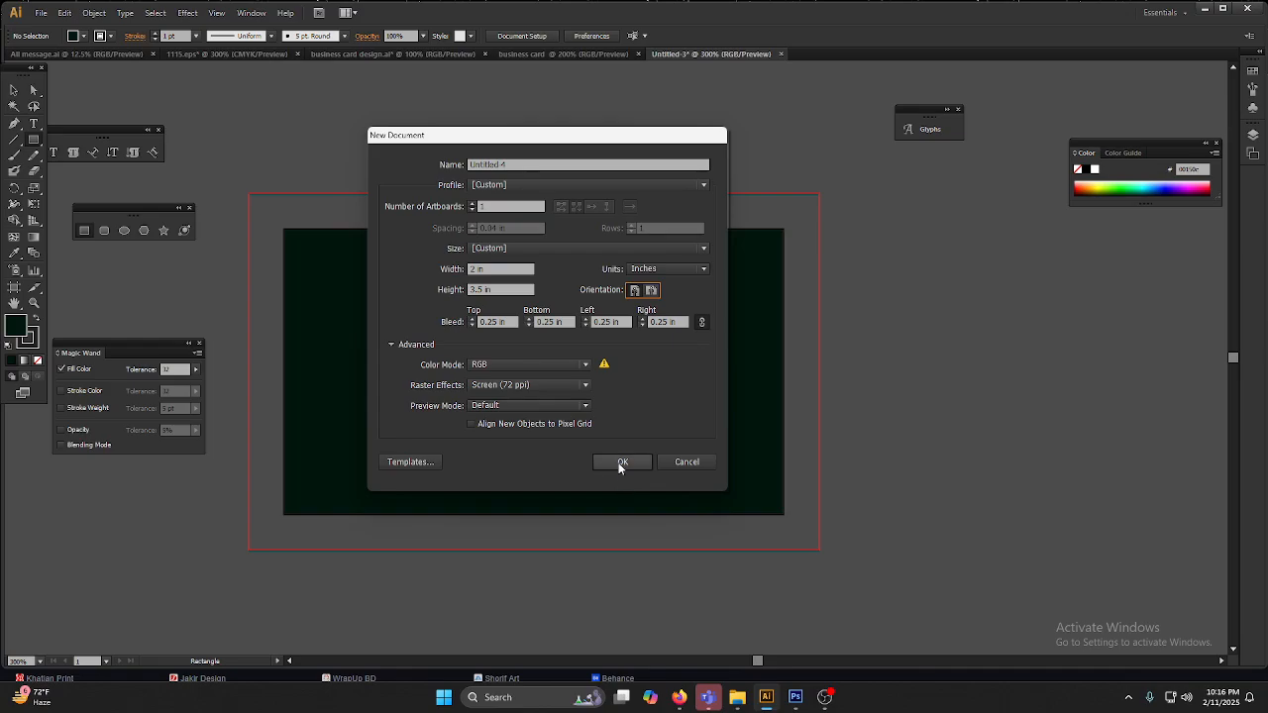
pyautogui.click(619, 466)
pyautogui.press('v')
# Step: Create another new document in landscape orientation, 3.5 in wide by 2 in high, with CMYK color mode and Screen (72 ppi) raster effects
pyautogui.hotkey('ctrl', 'n')
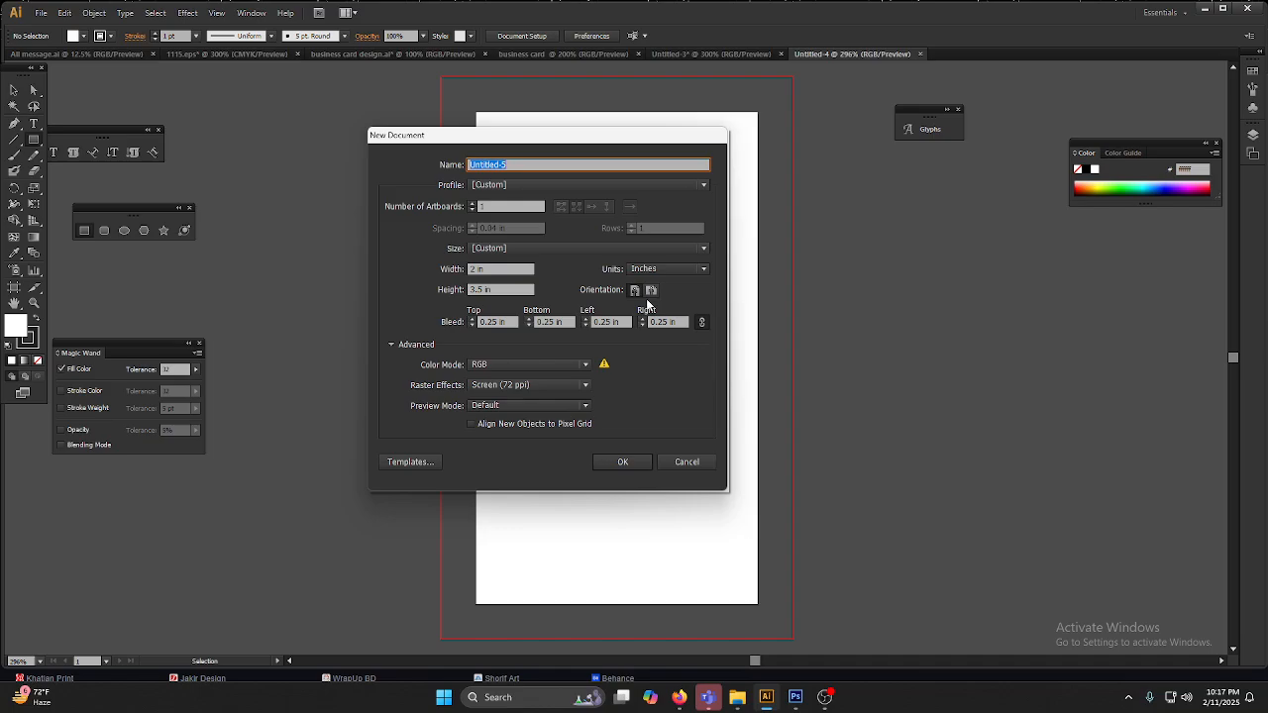
pyautogui.click(651, 290)
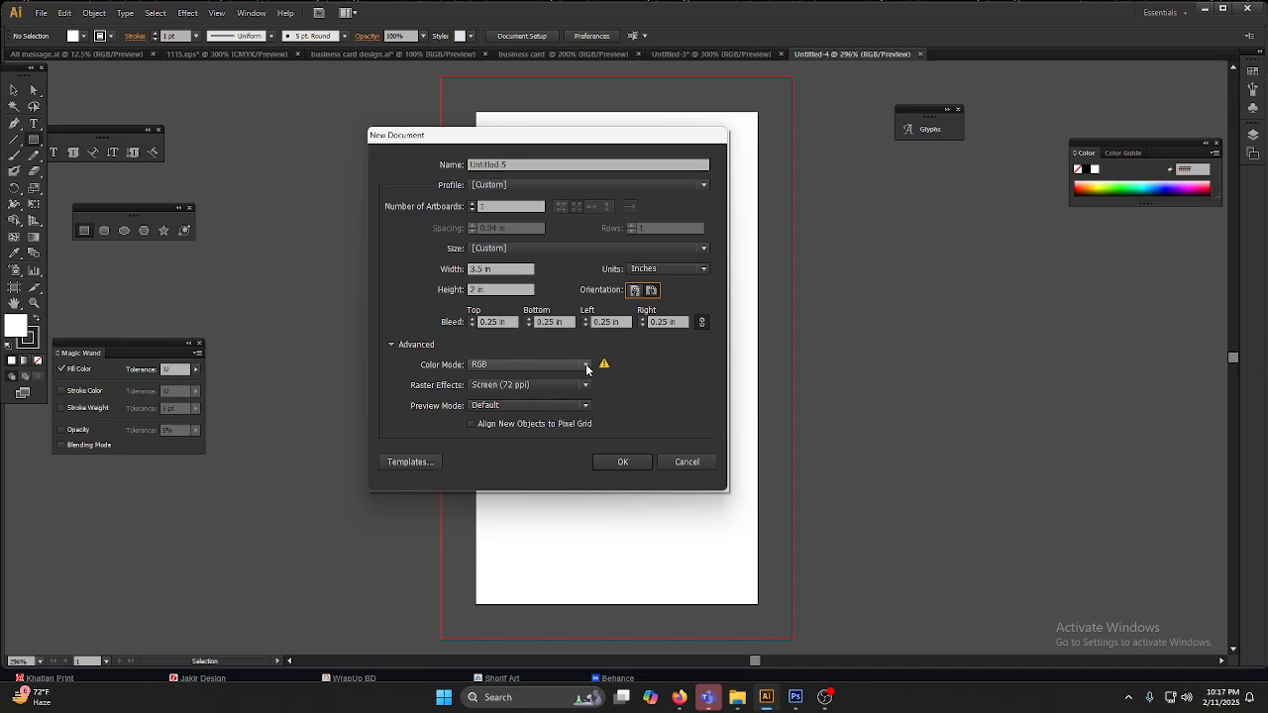
pyautogui.click(587, 366)
pyautogui.click(538, 374)
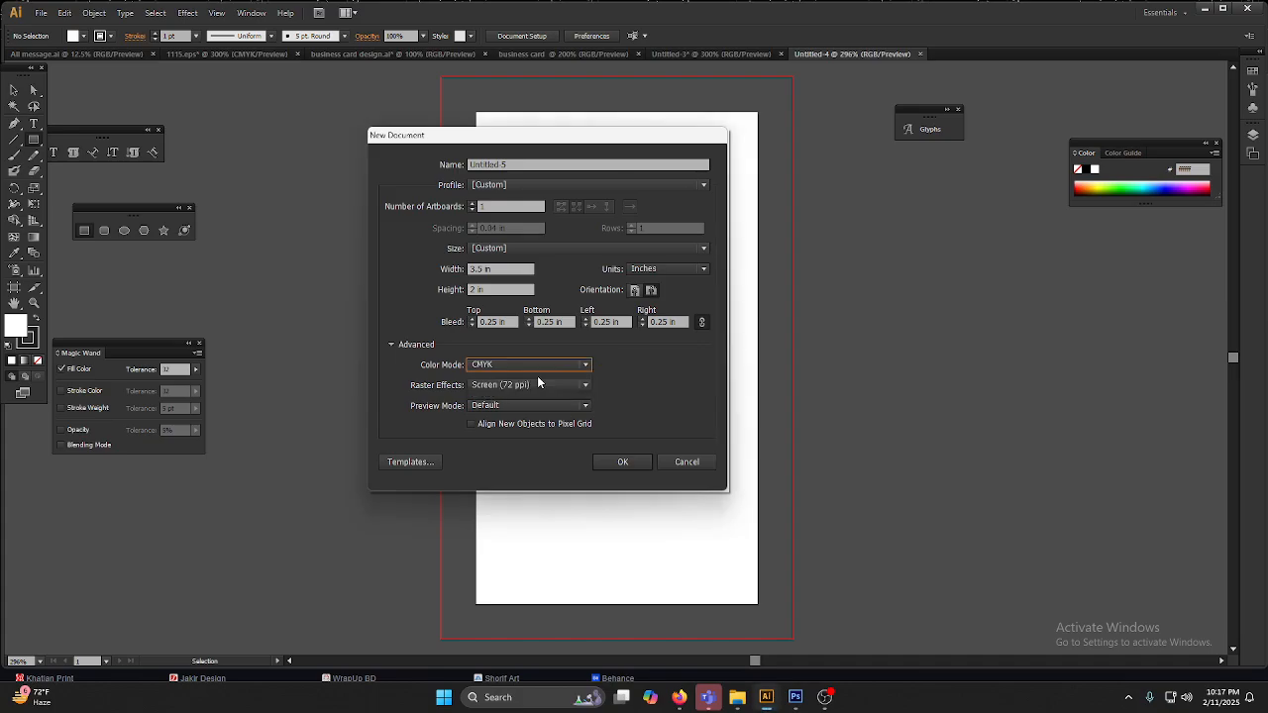
pyautogui.click(580, 386)
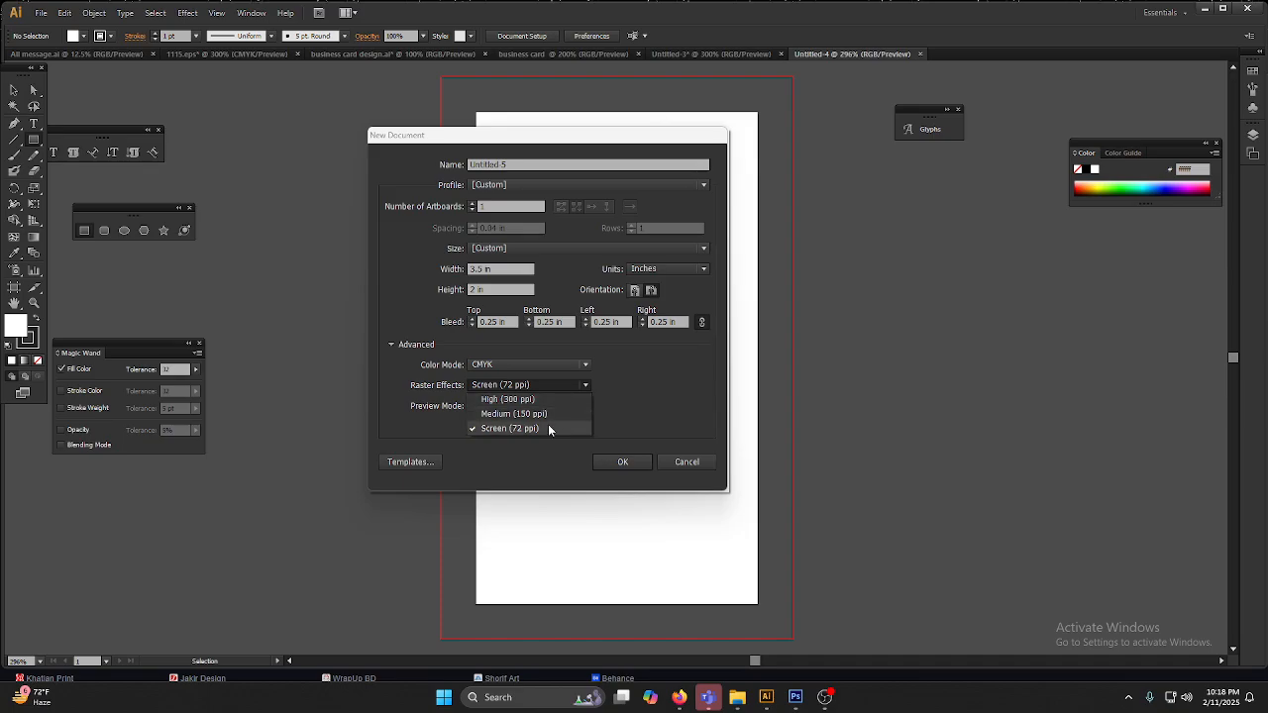
pyautogui.click(548, 428)
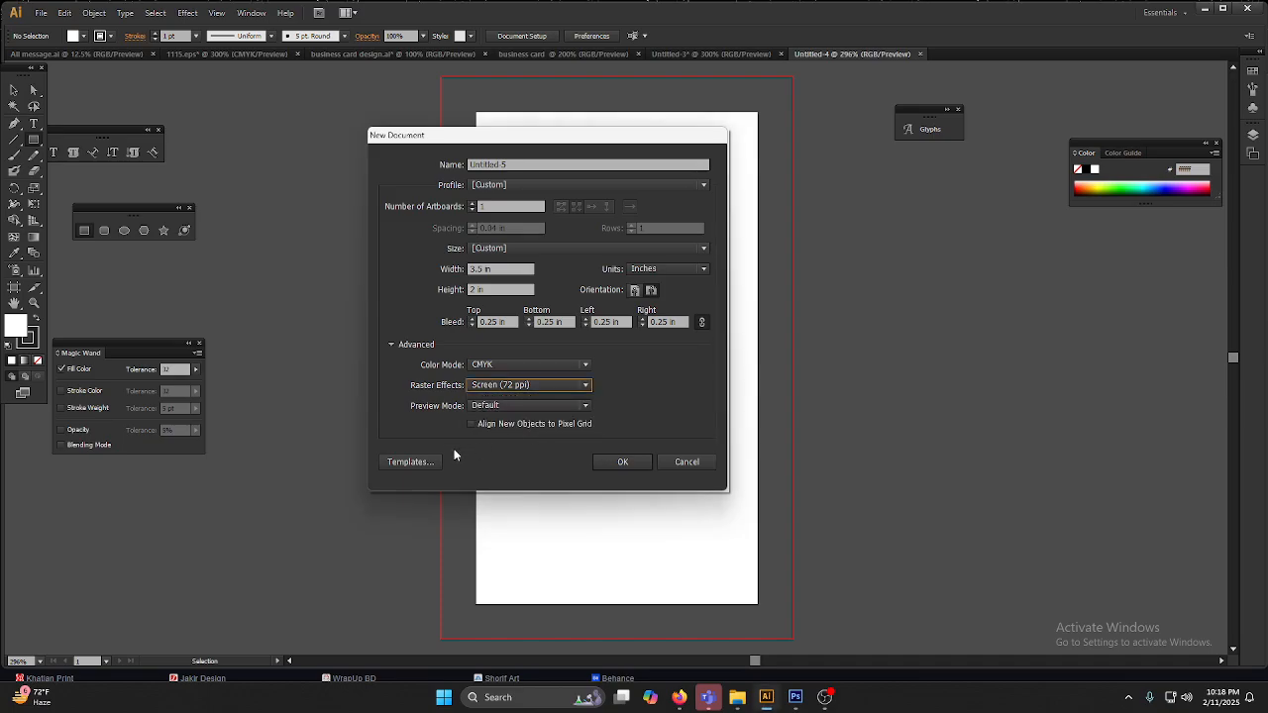
pyautogui.click(622, 464)
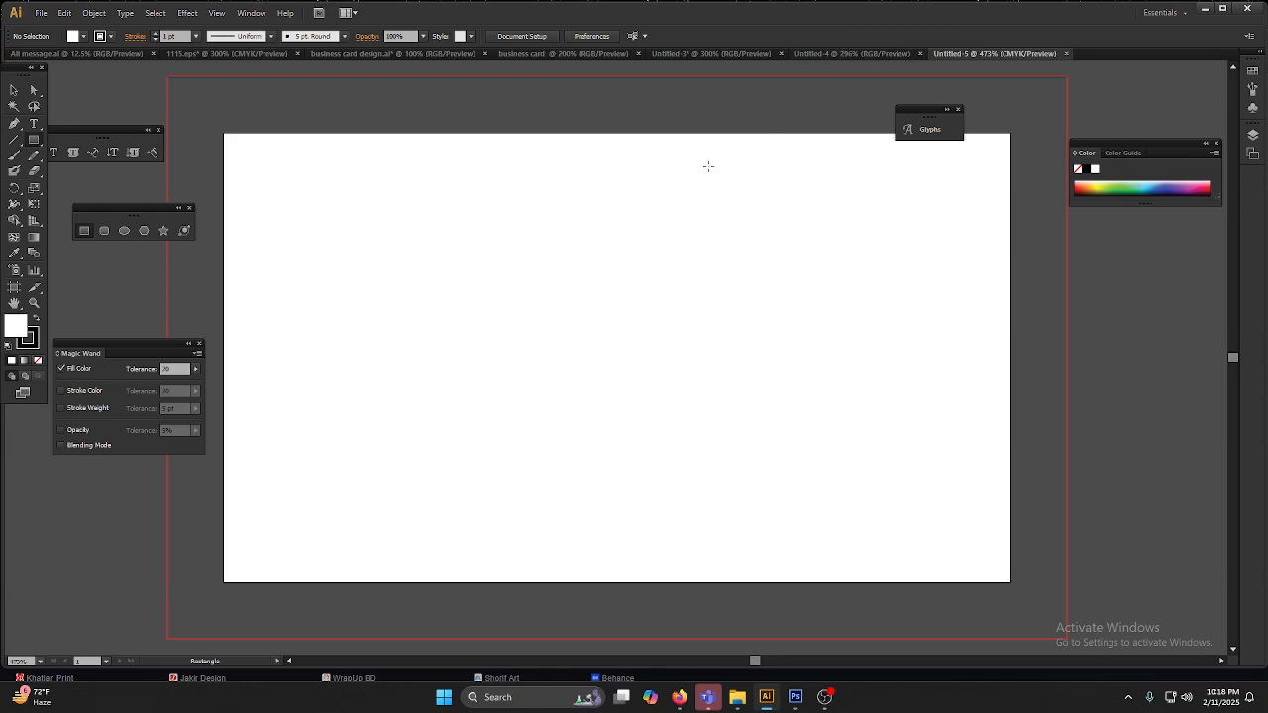
# Step: Copy the complete front card artwork from the business card design document and return to the new CMYK document
pyautogui.scroll(-2, 551, 355)
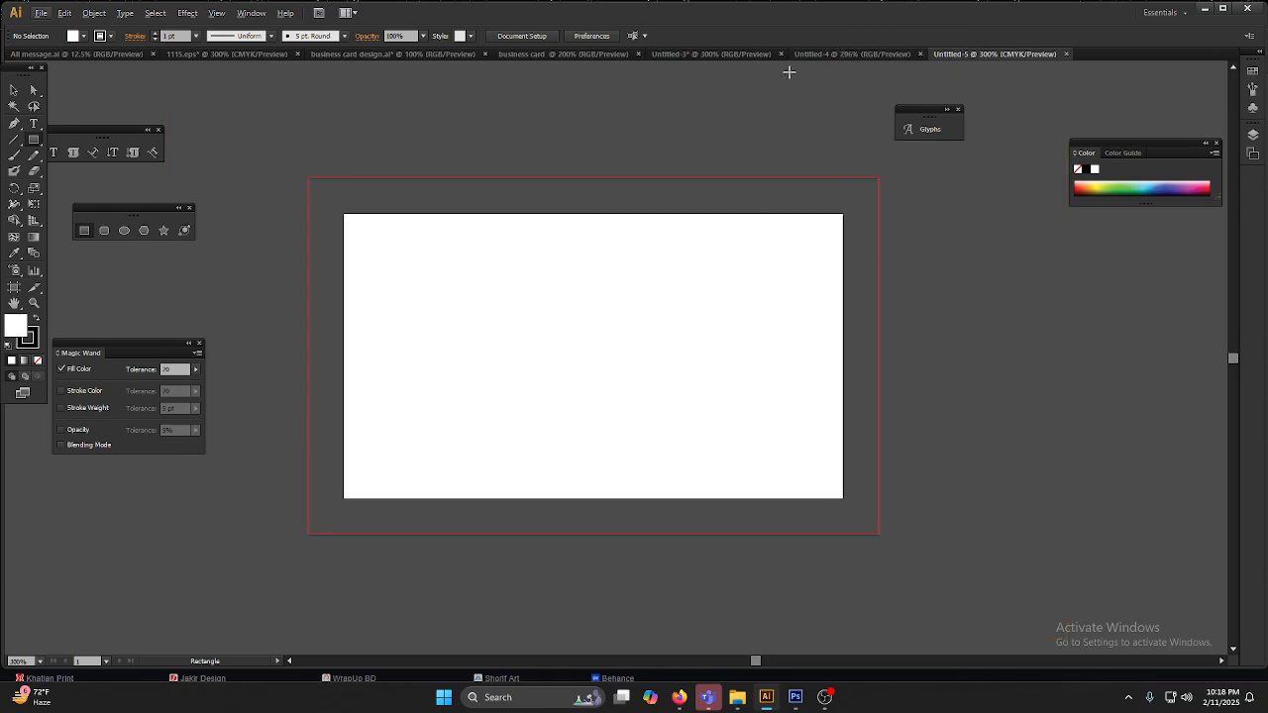
pyautogui.click(699, 55)
pyautogui.click(530, 53)
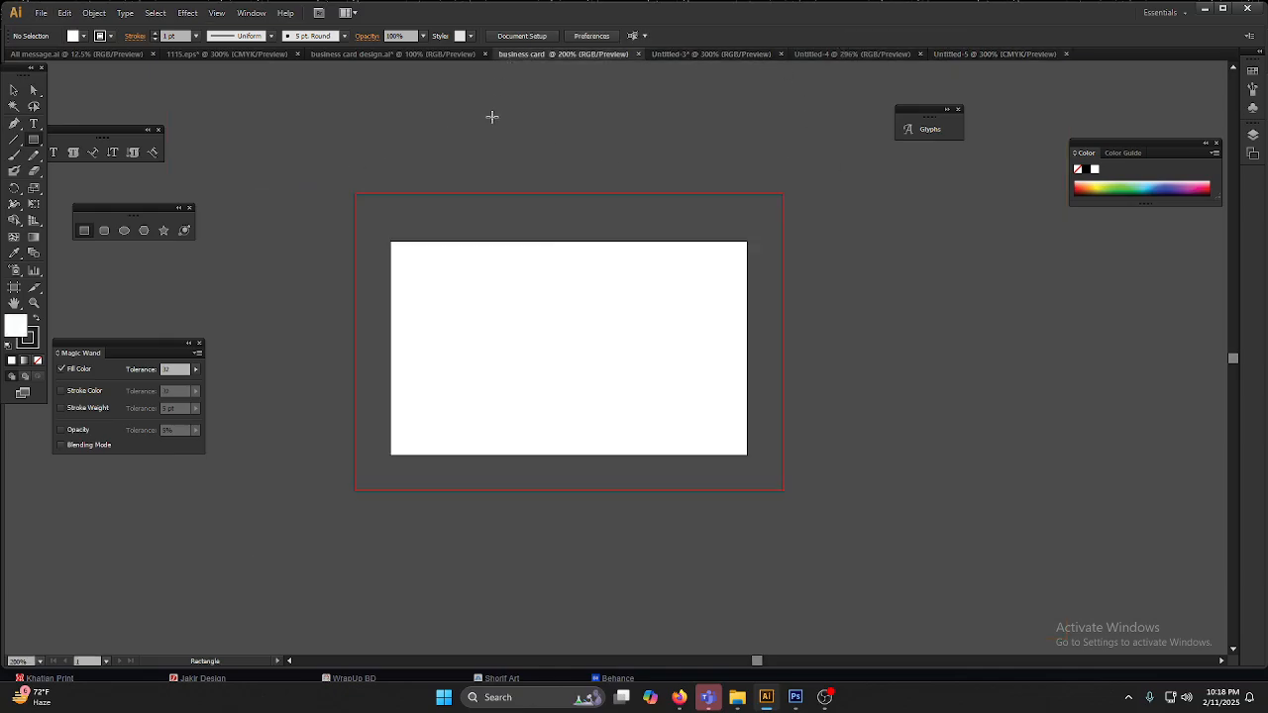
pyautogui.click(456, 56)
pyautogui.click(12, 90)
pyautogui.moveTo(745, 398); pyautogui.dragTo(935, 583)
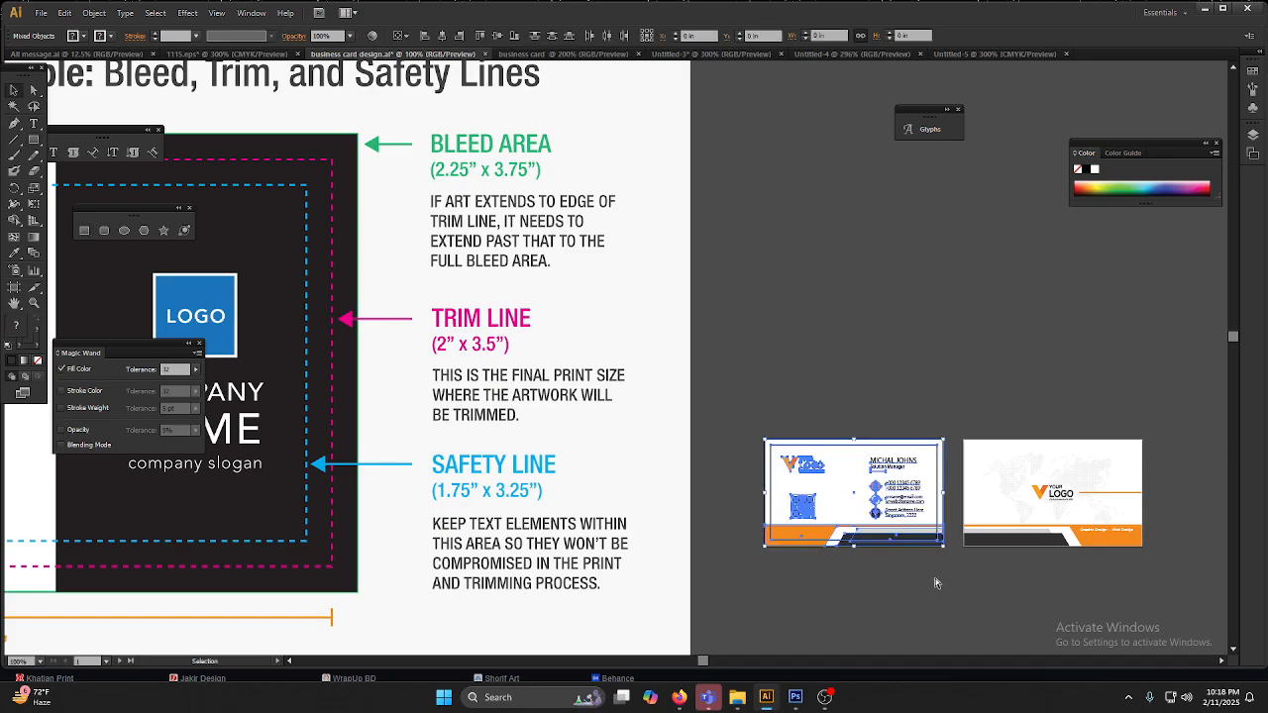
pyautogui.click(991, 54)
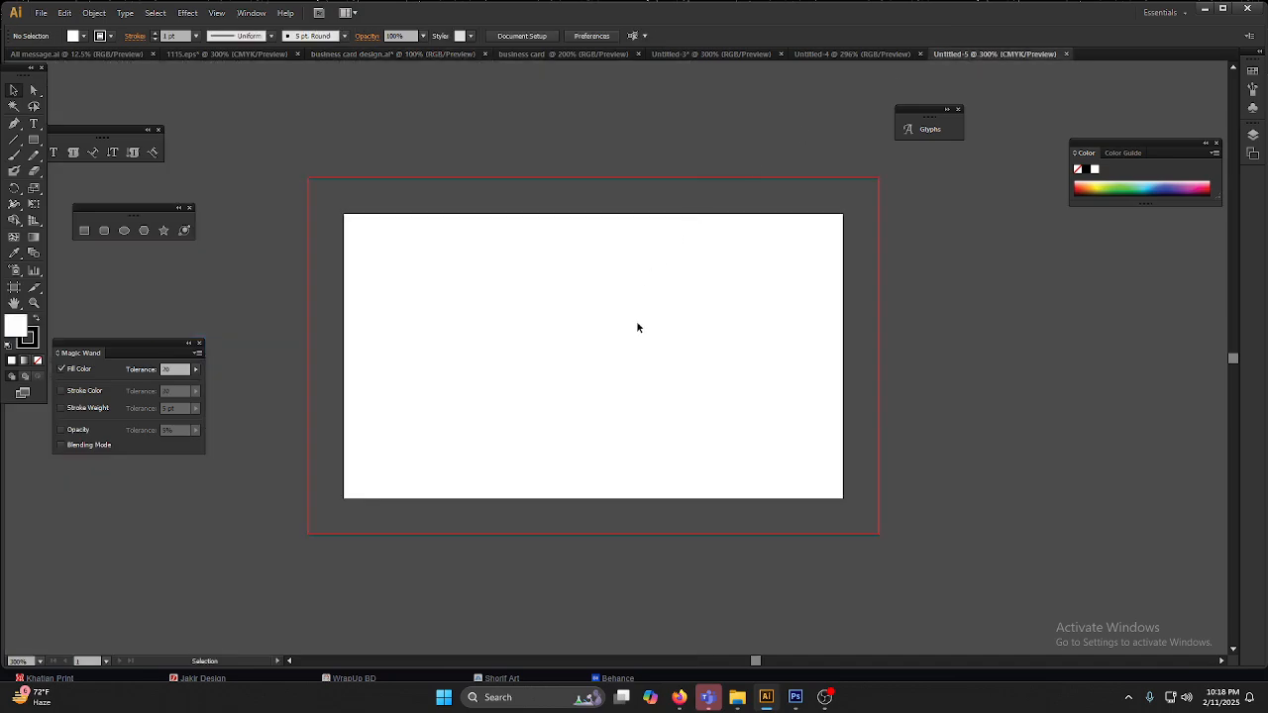
# Step: Try pasting the front card and aligning it with the upper-left corner of the red bleed outline, and undo the placement
pyautogui.hotkey('ctrl', 'v')
pyautogui.moveTo(651, 324)
pyautogui.mouseDown()
pyautogui.moveTo(672, 338)
pyautogui.moveTo(631, 318)
pyautogui.mouseUp()
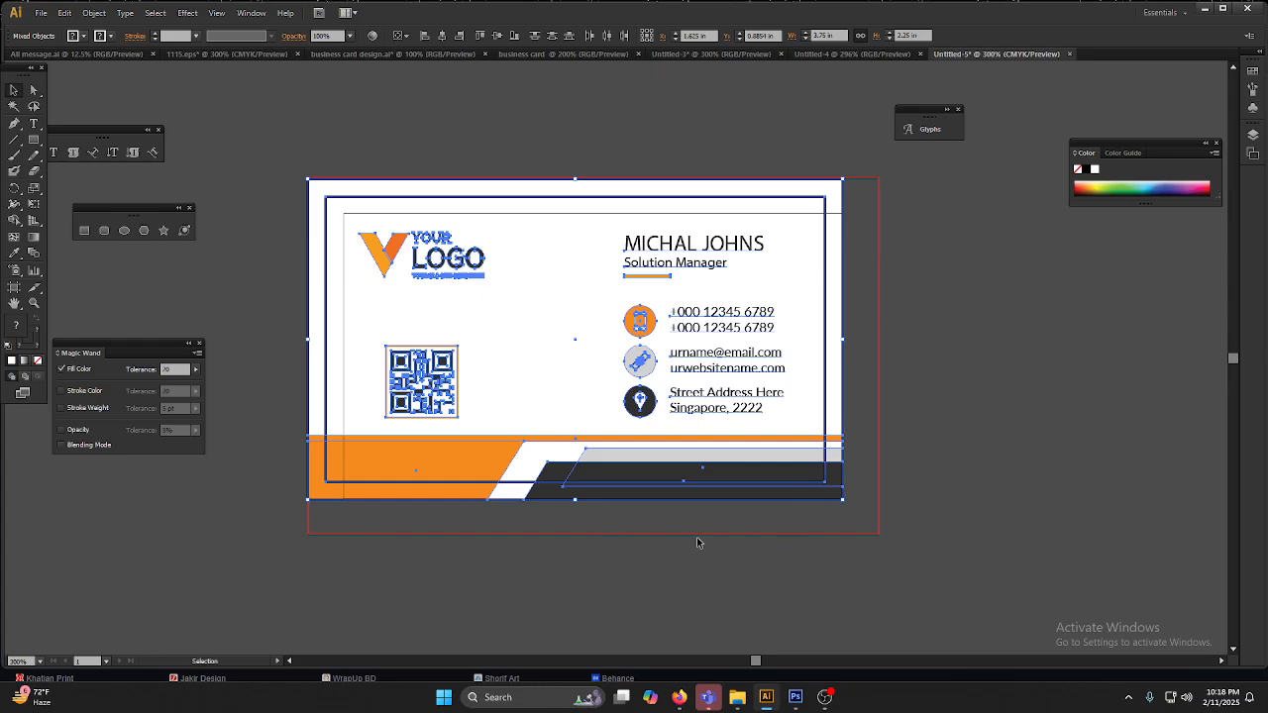
pyautogui.moveTo(842, 500); pyautogui.dragTo(864, 518)
pyautogui.click(871, 407)
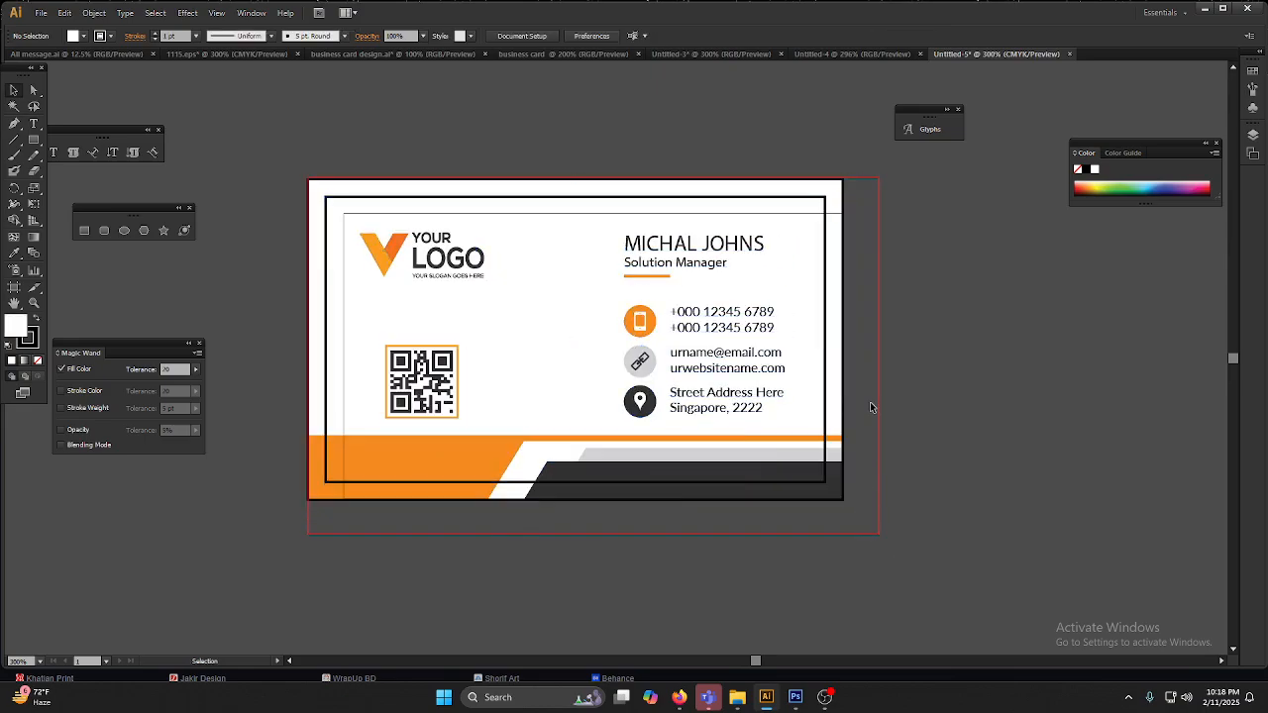
pyautogui.moveTo(859, 454); pyautogui.dragTo(659, 495)
pyautogui.hotkey('ctrl', 'z')
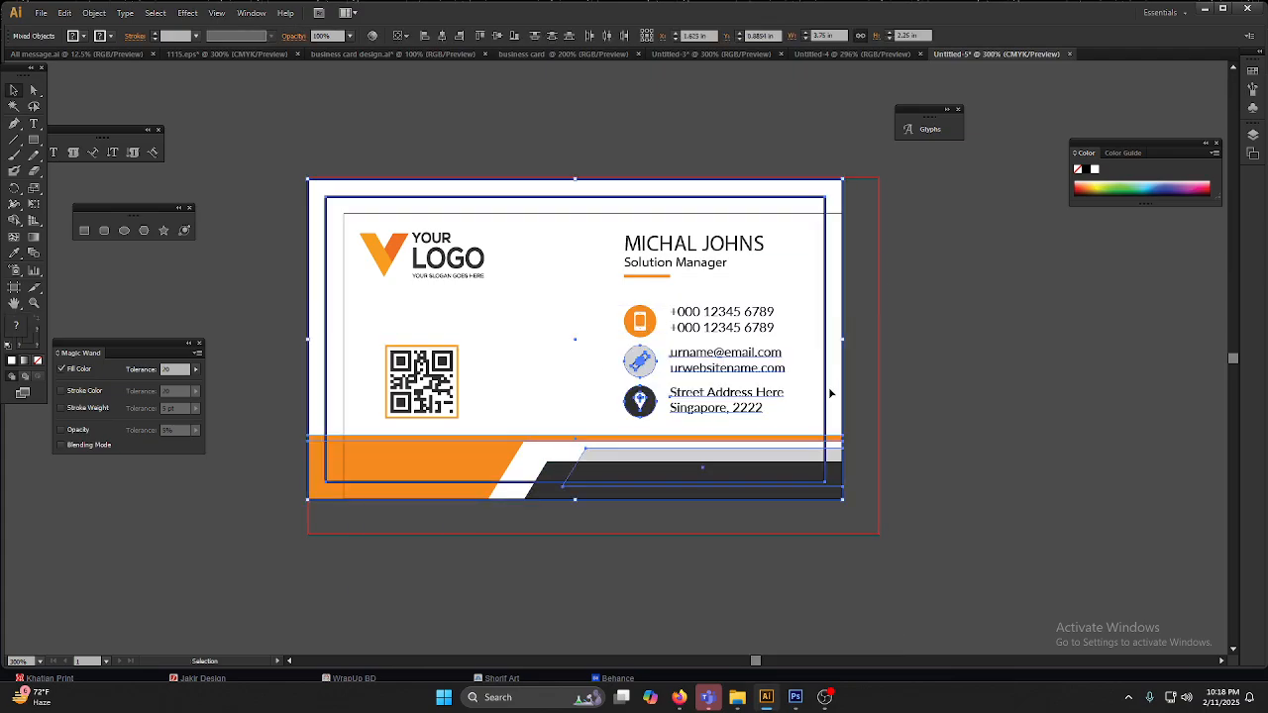
pyautogui.hotkey('ctrl', 'z')
pyautogui.hotkey('ctrl', 'z')
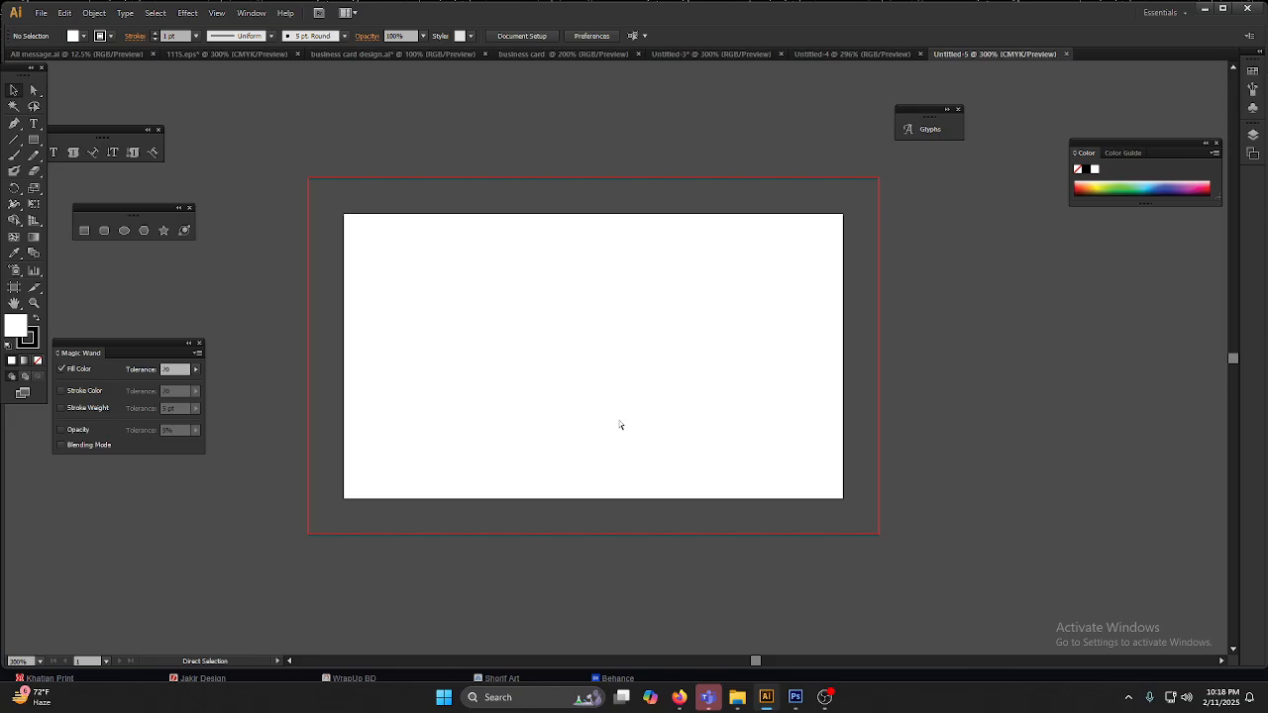
# Step: Paste the front card artwork and center it on the artboard at about X 1.75 in, Y 0.998 in
pyautogui.hotkey('ctrl', 'v')
pyautogui.moveTo(583, 352); pyautogui.dragTo(584, 380)
pyautogui.hotkey('ctrl', 'z')
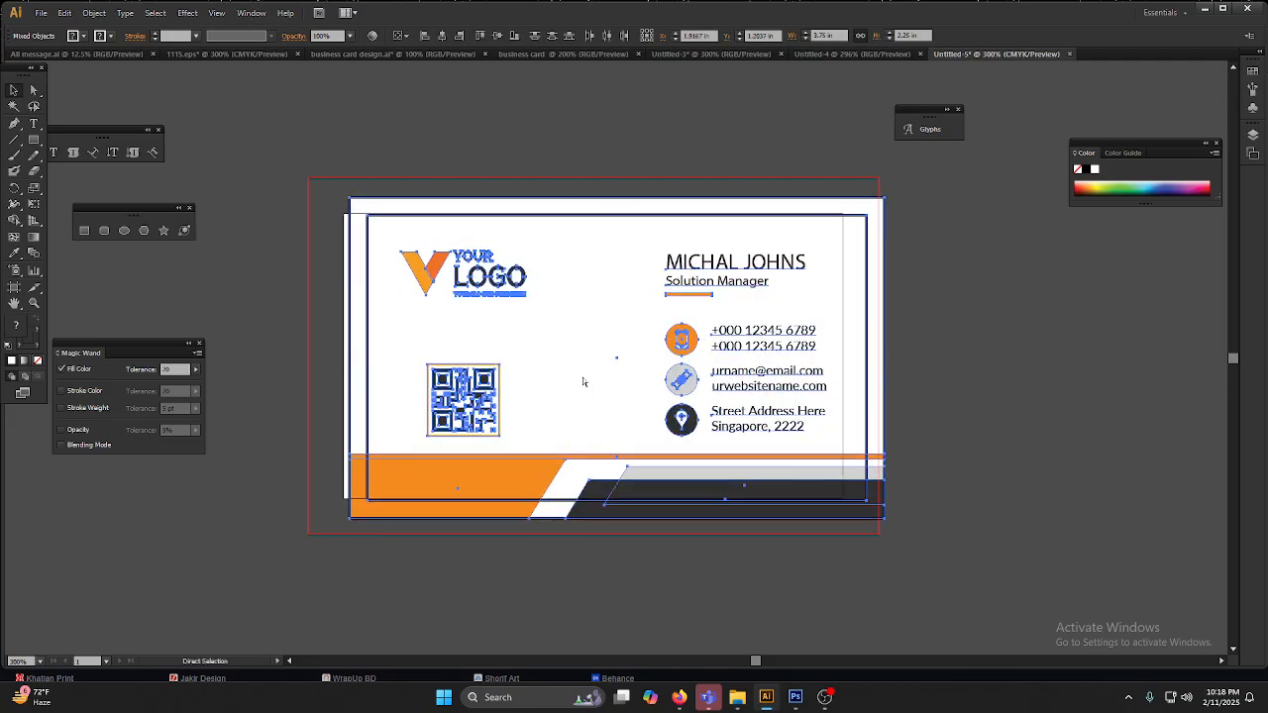
pyautogui.moveTo(618, 314); pyautogui.dragTo(593, 305)
pyautogui.scroll(3, 320, 221)
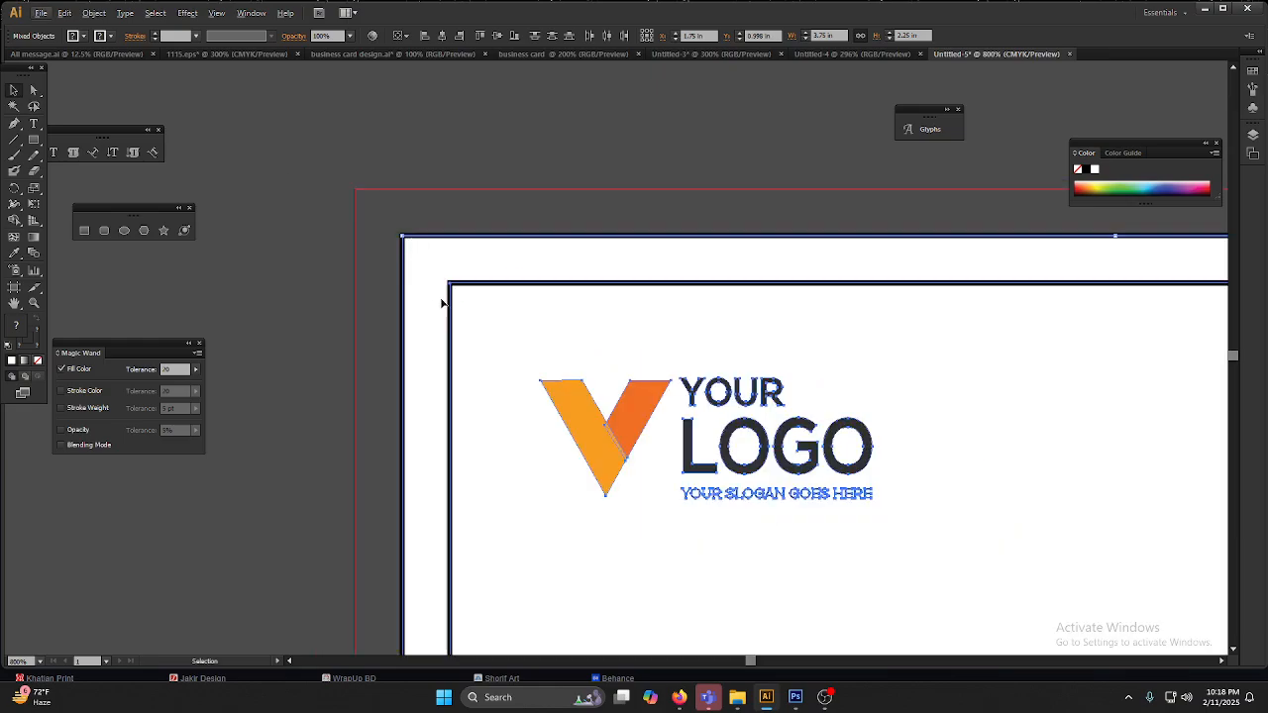
pyautogui.scroll(-2, 453, 282)
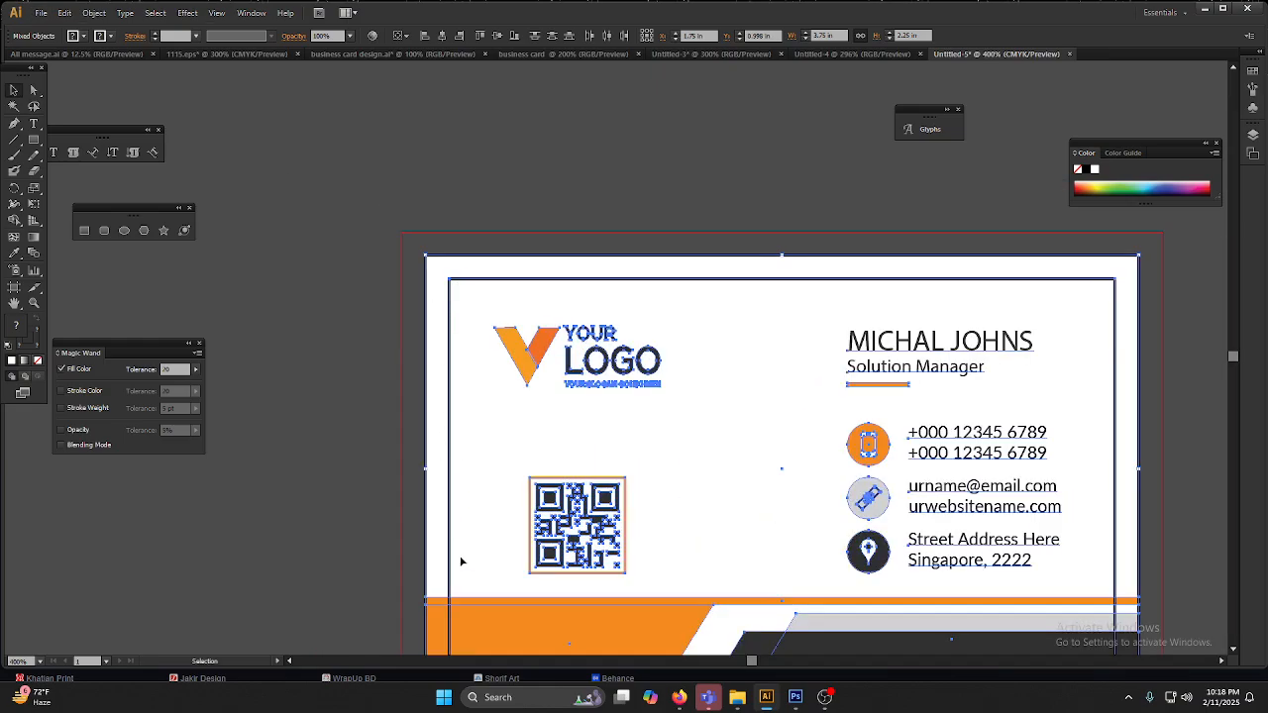
# Step: Try swapping the fill and stroke of the card's white background rectangle, and undo the swap
pyautogui.click(1149, 277)
pyautogui.click(1130, 274)
pyautogui.rightClick(1131, 271)
pyautogui.click(1157, 348)
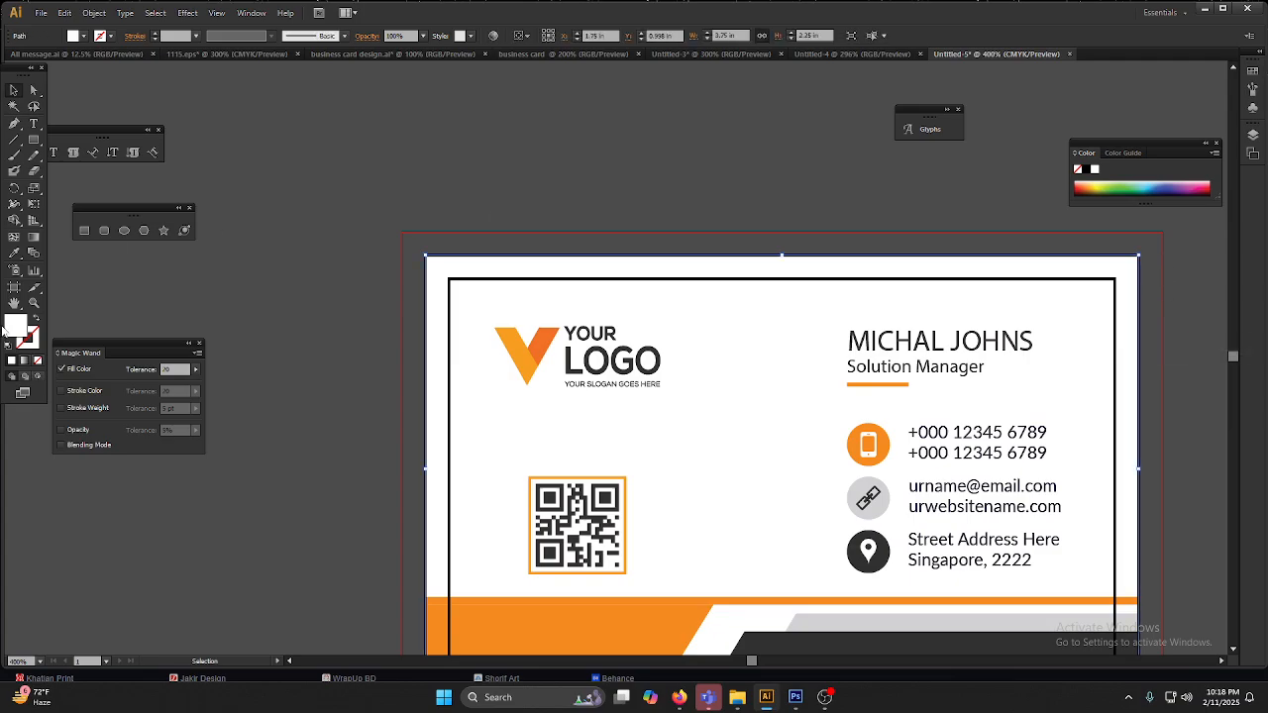
pyautogui.click(37, 319)
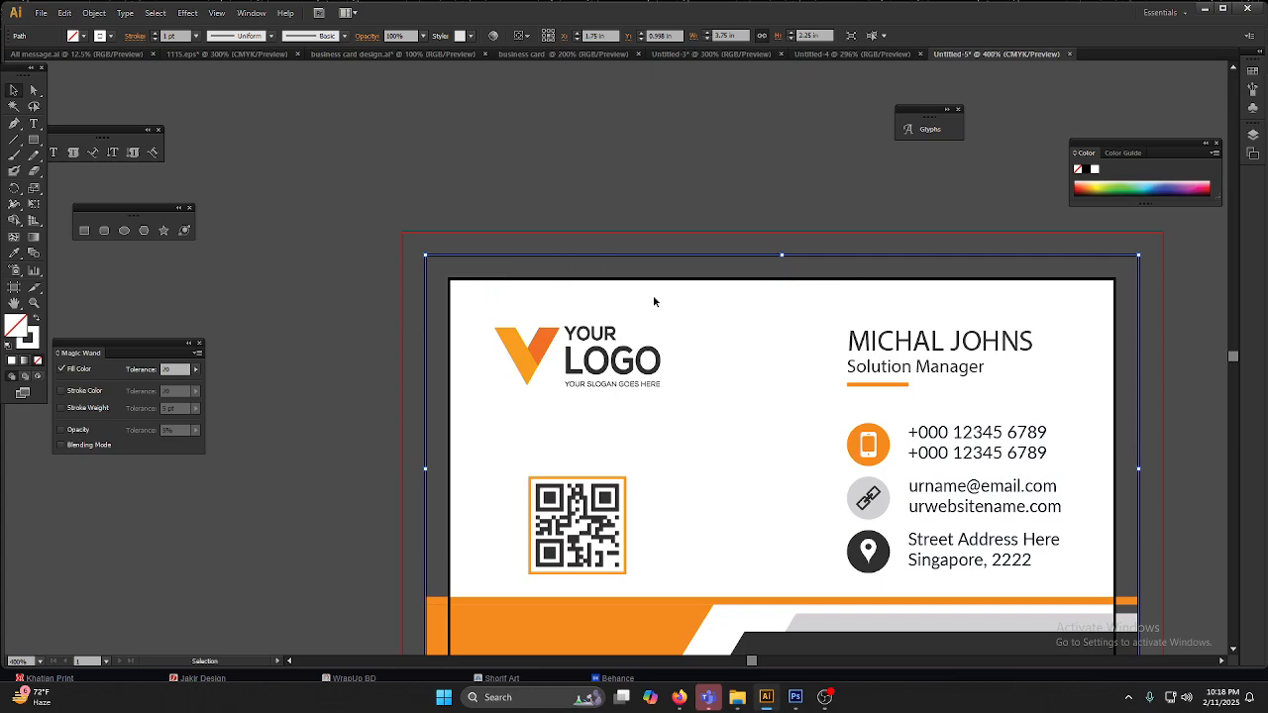
pyautogui.scroll(-2, 303, 303)
pyautogui.click(678, 608)
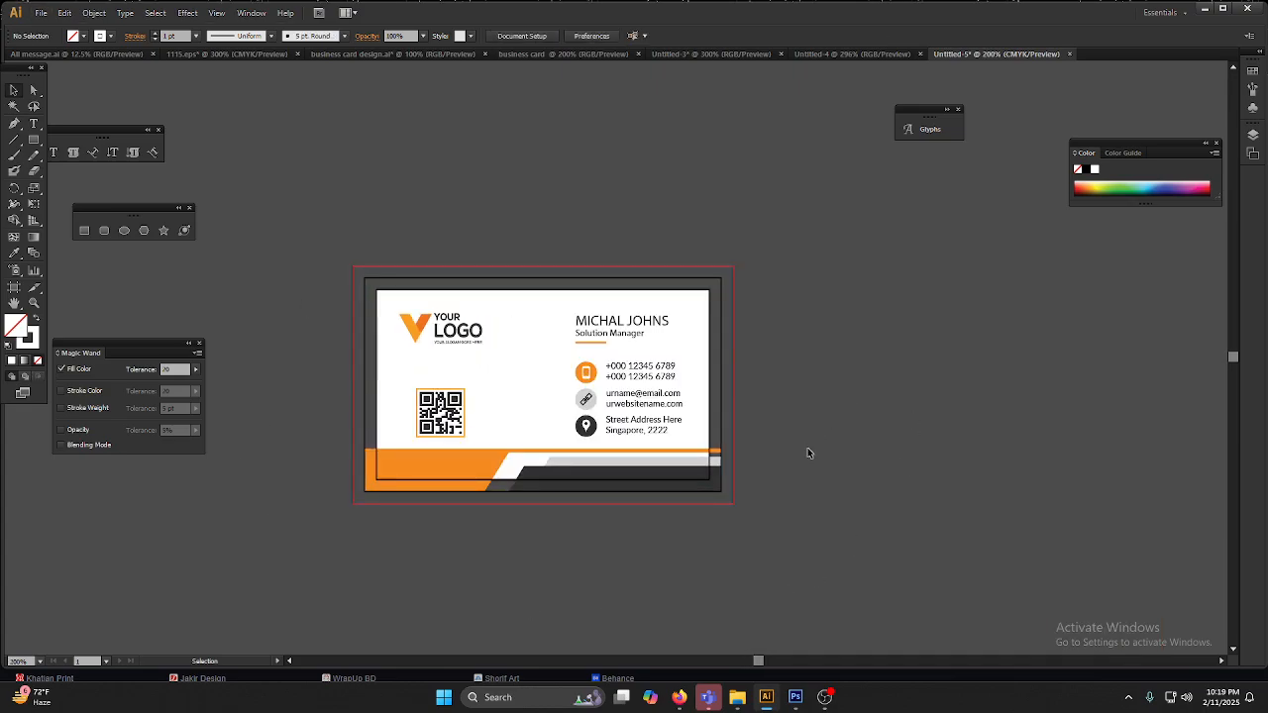
pyautogui.hotkey('ctrl', 'z')
pyautogui.click(305, 541)
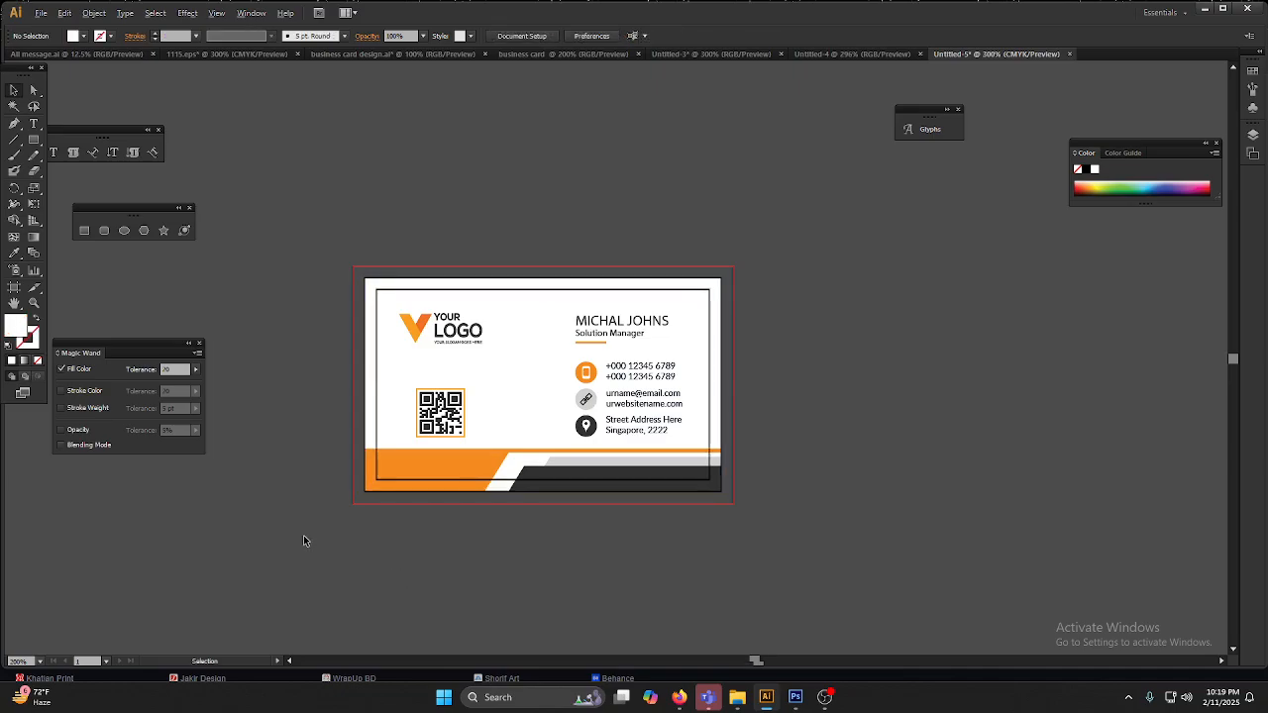
# Step: Examine how the name, job title and contact text sit inside the card's inner safety line
pyautogui.scroll(1, 304, 541)
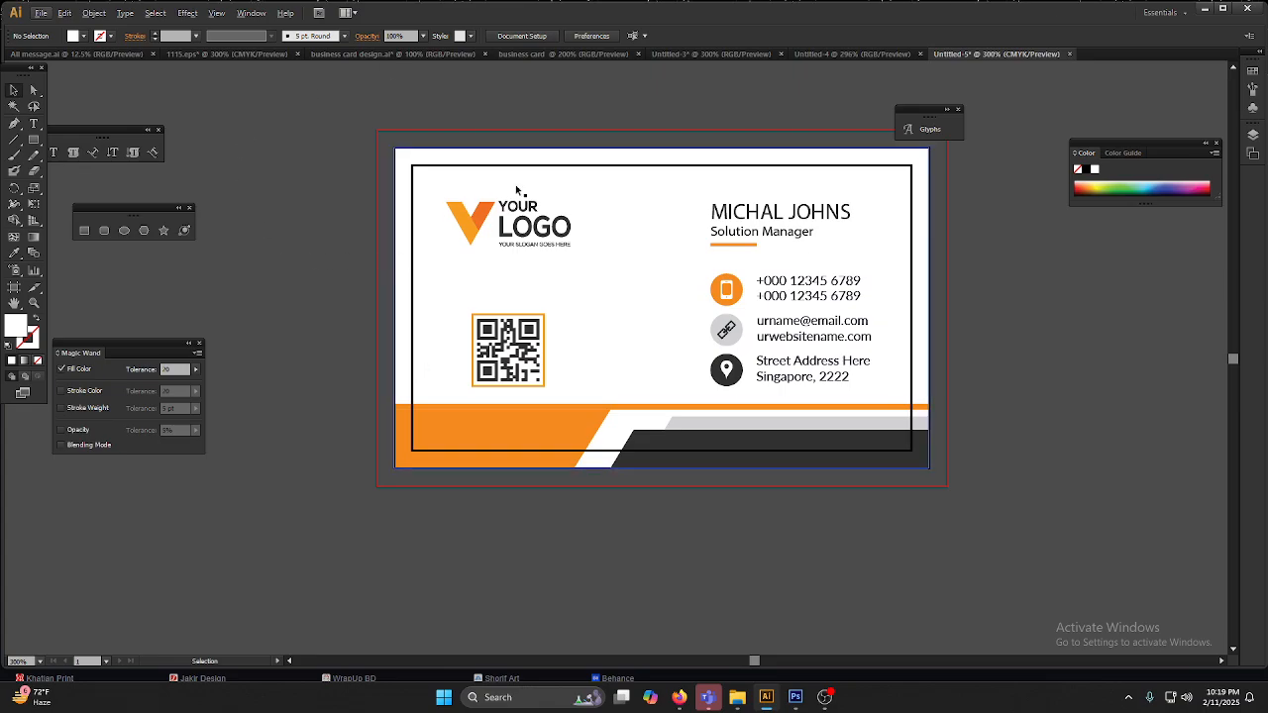
pyautogui.scroll(1, 587, 182)
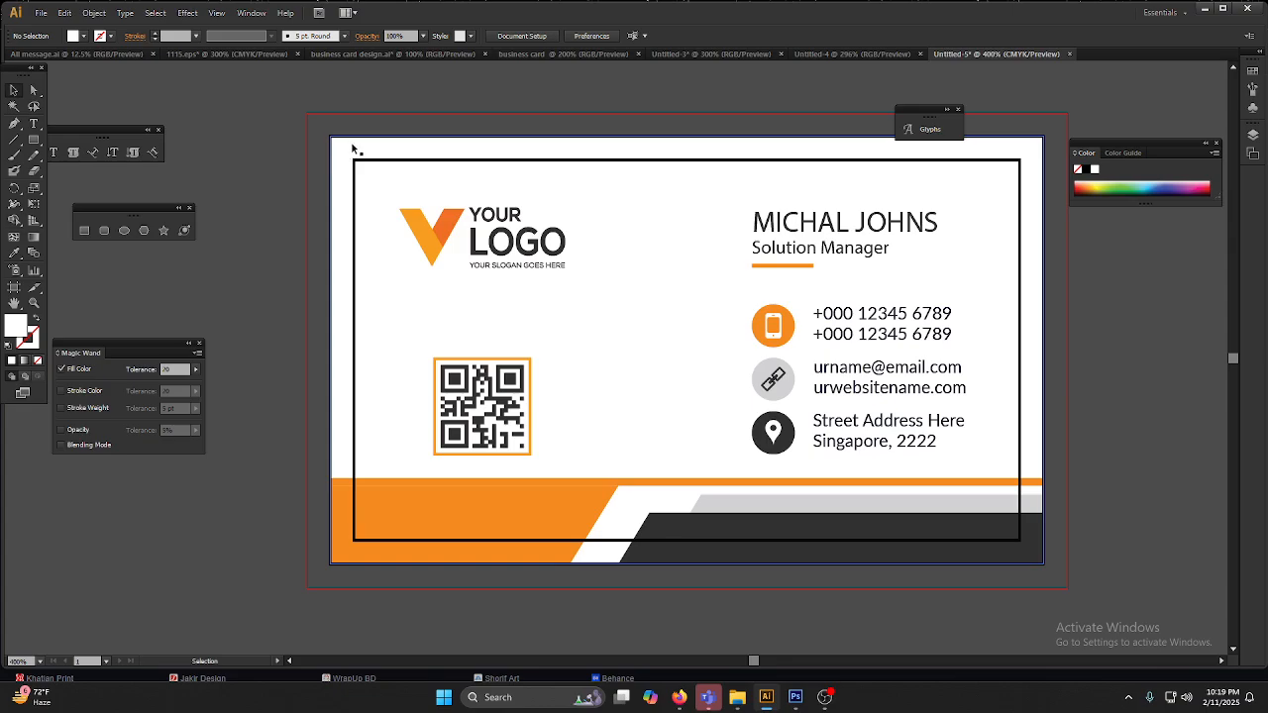
pyautogui.click(864, 232)
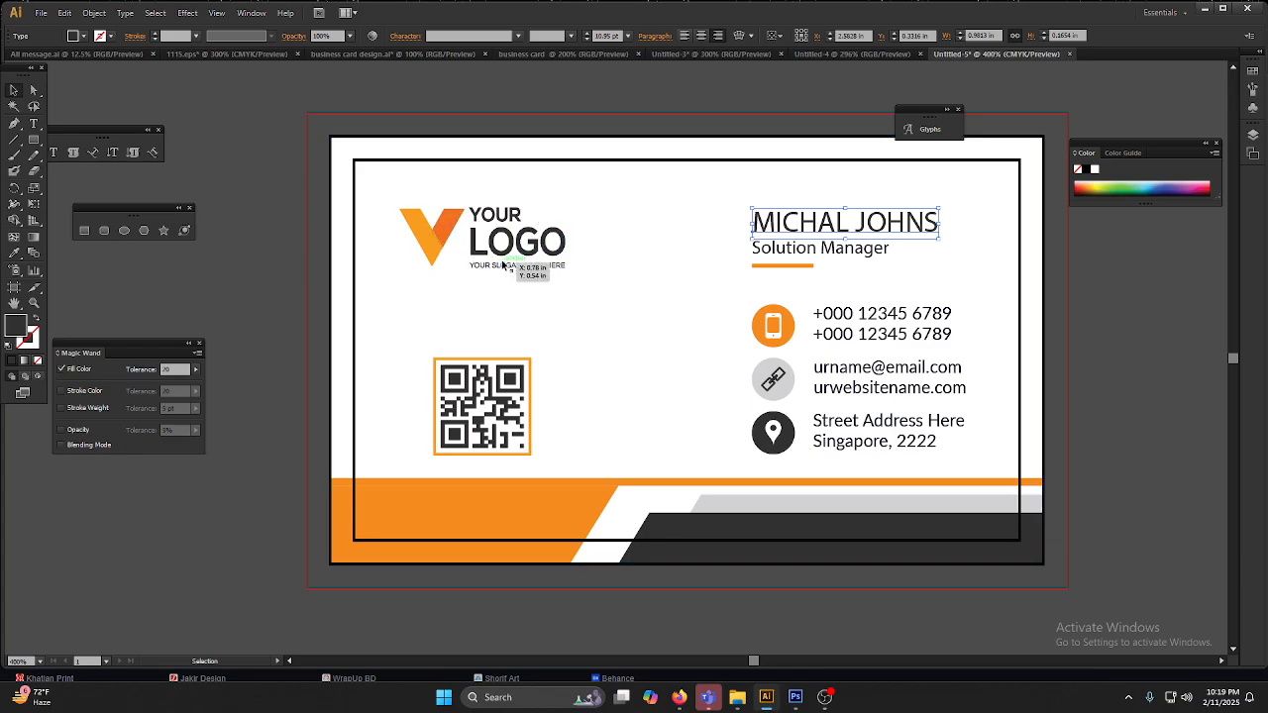
pyautogui.click(801, 252)
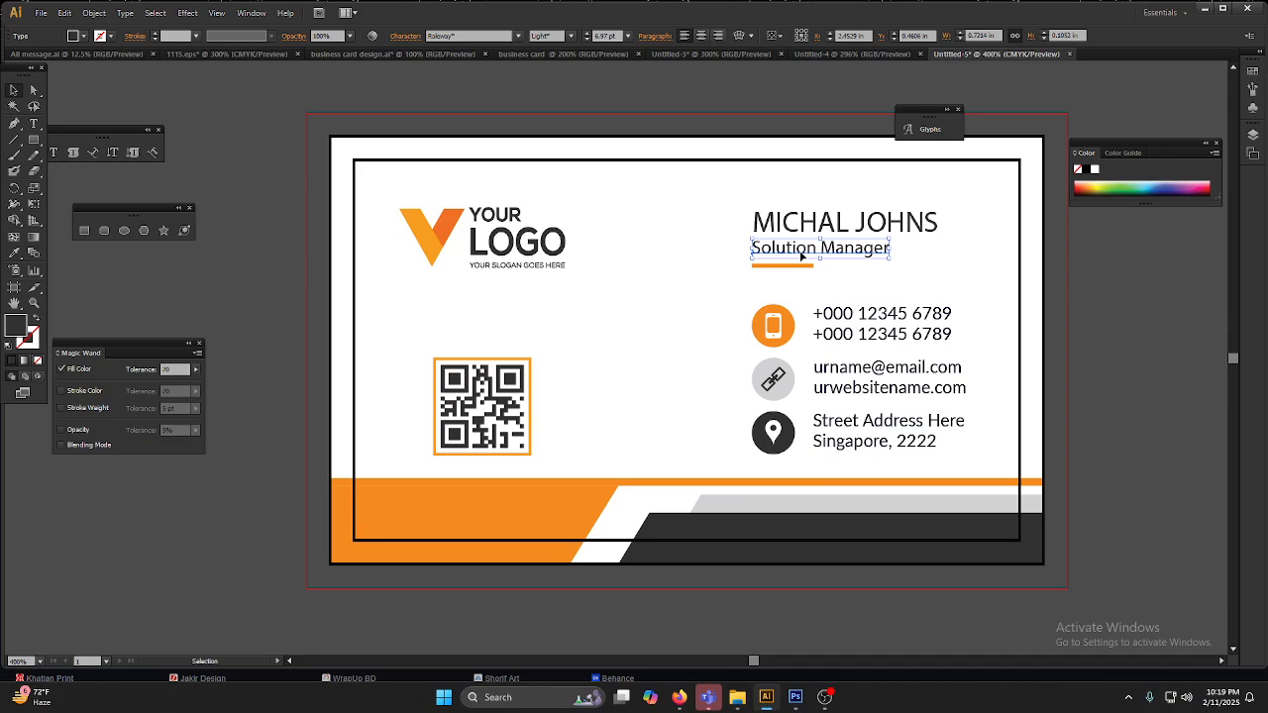
pyautogui.click(882, 324)
pyautogui.click(875, 381)
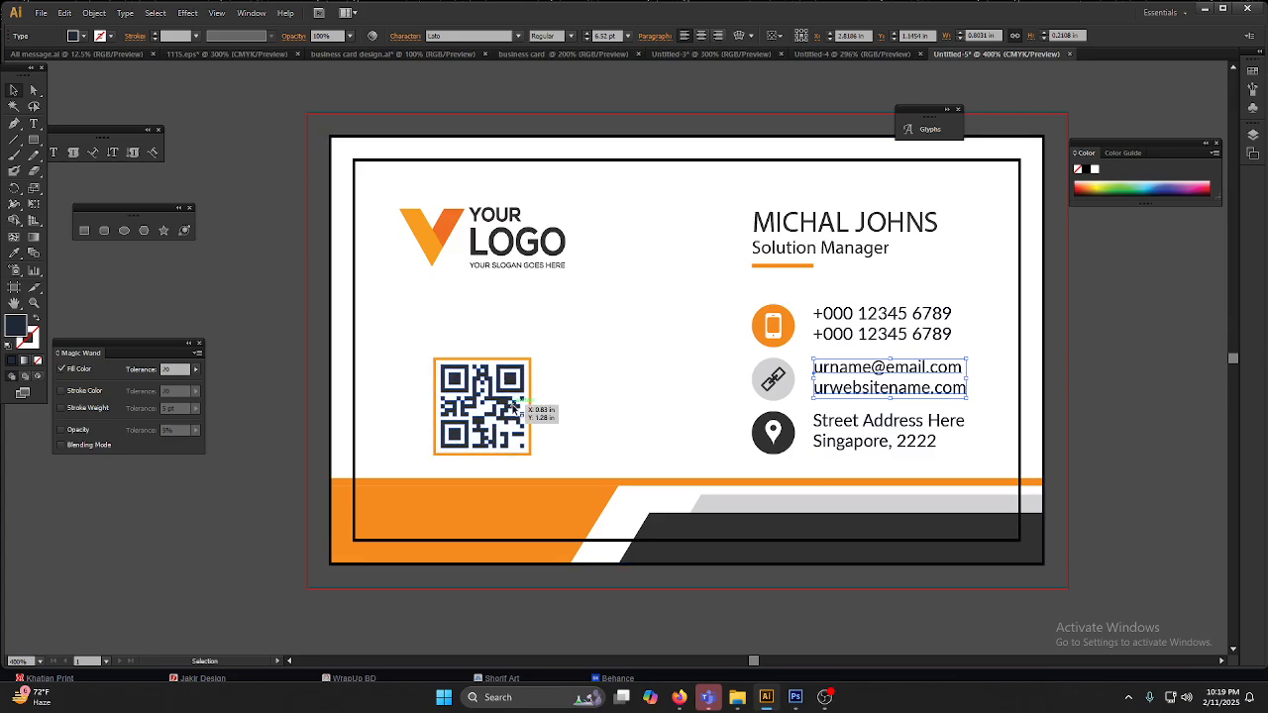
pyautogui.scroll(-2, 628, 363)
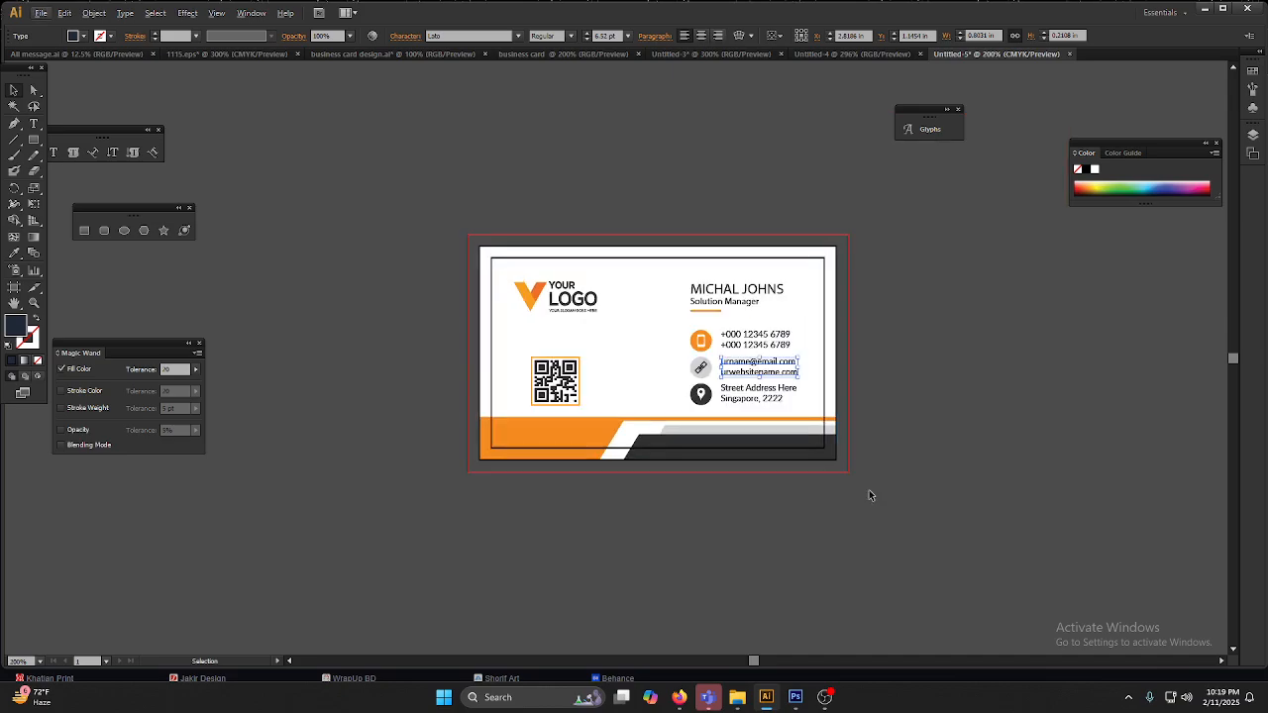
# Step: Go back to the business card design document and examine the front and back card designs side by side
pyautogui.press('Escape')
pyautogui.hotkey('ctrl', 'a')
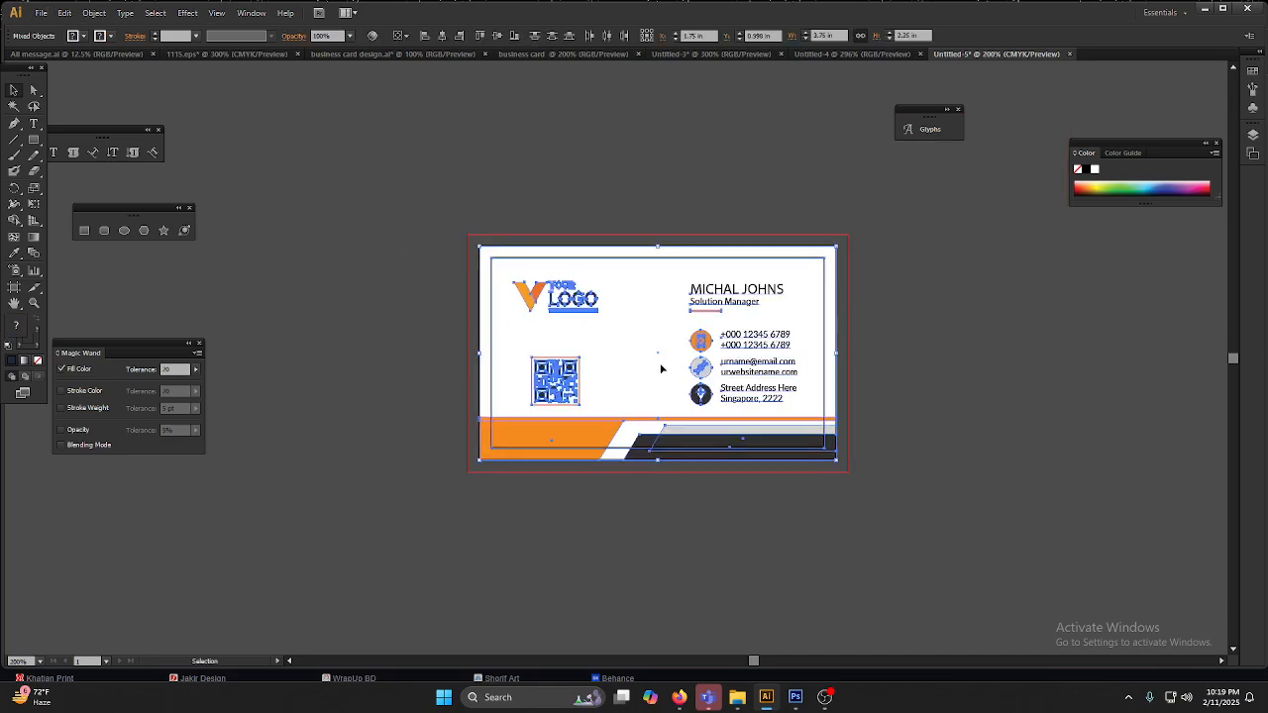
pyautogui.click(558, 52)
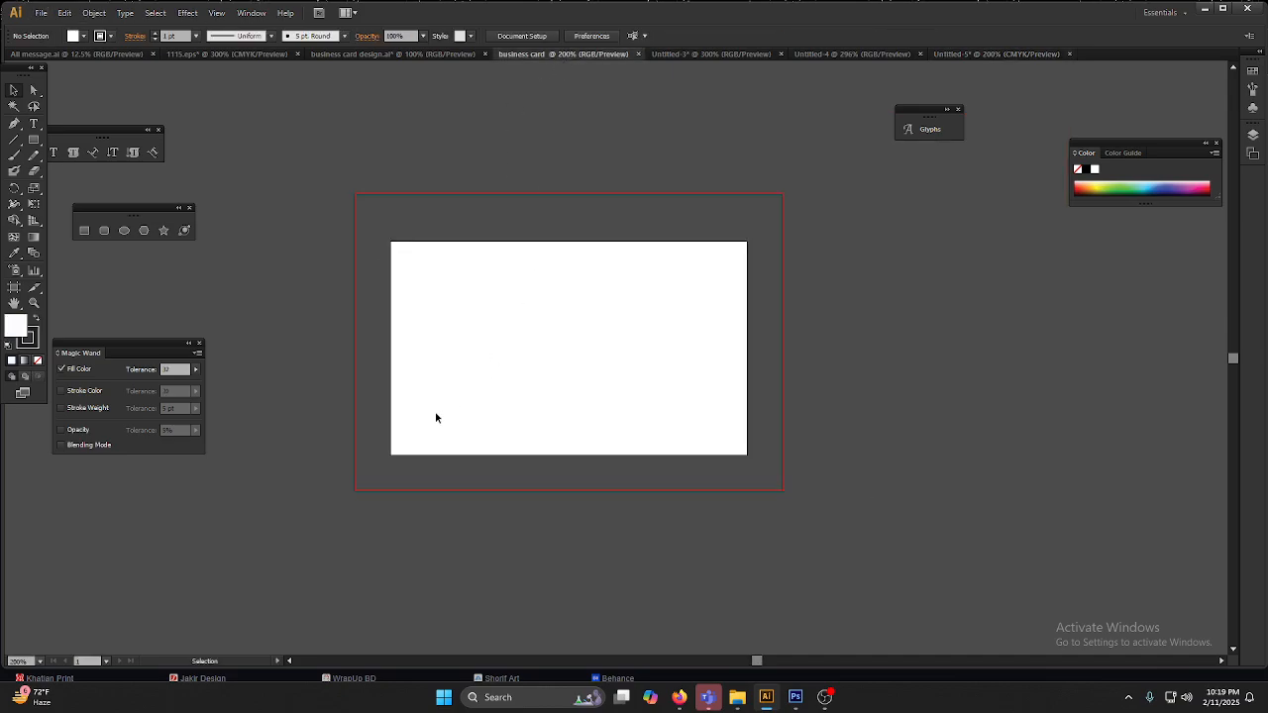
pyautogui.click(394, 55)
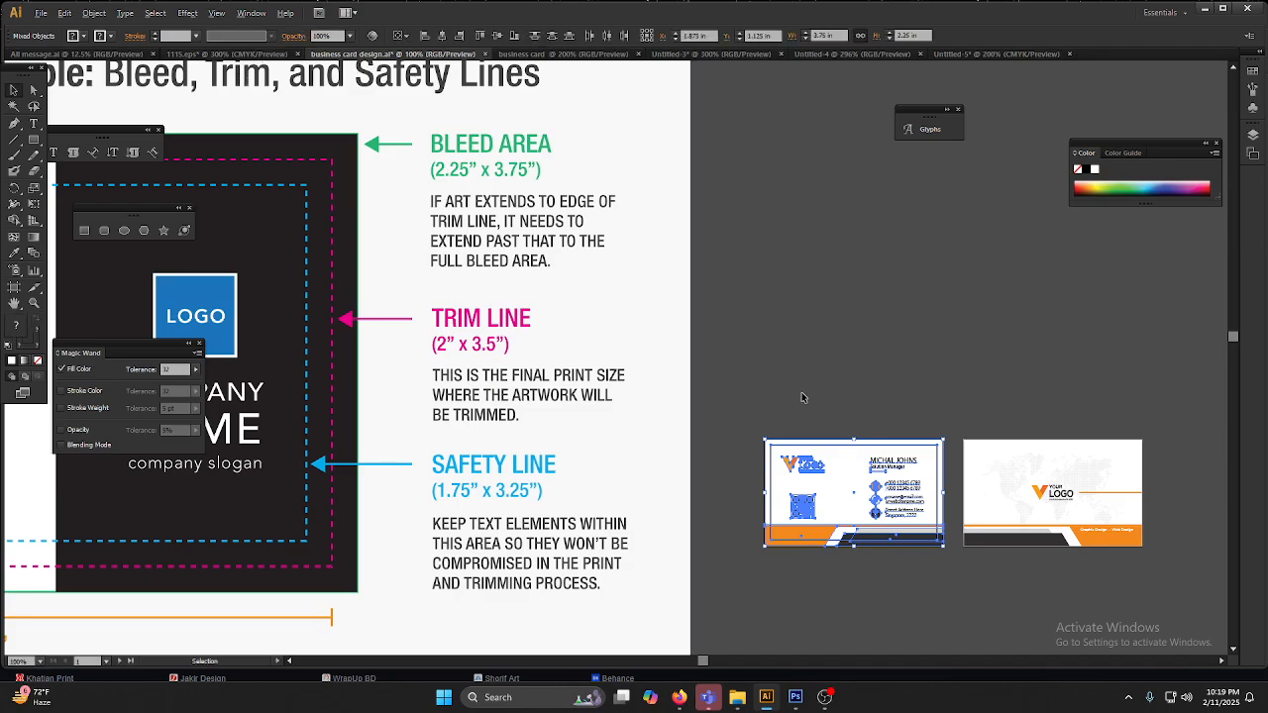
pyautogui.scroll(-2, 811, 394)
pyautogui.click(905, 543)
pyautogui.scroll(5, 882, 505)
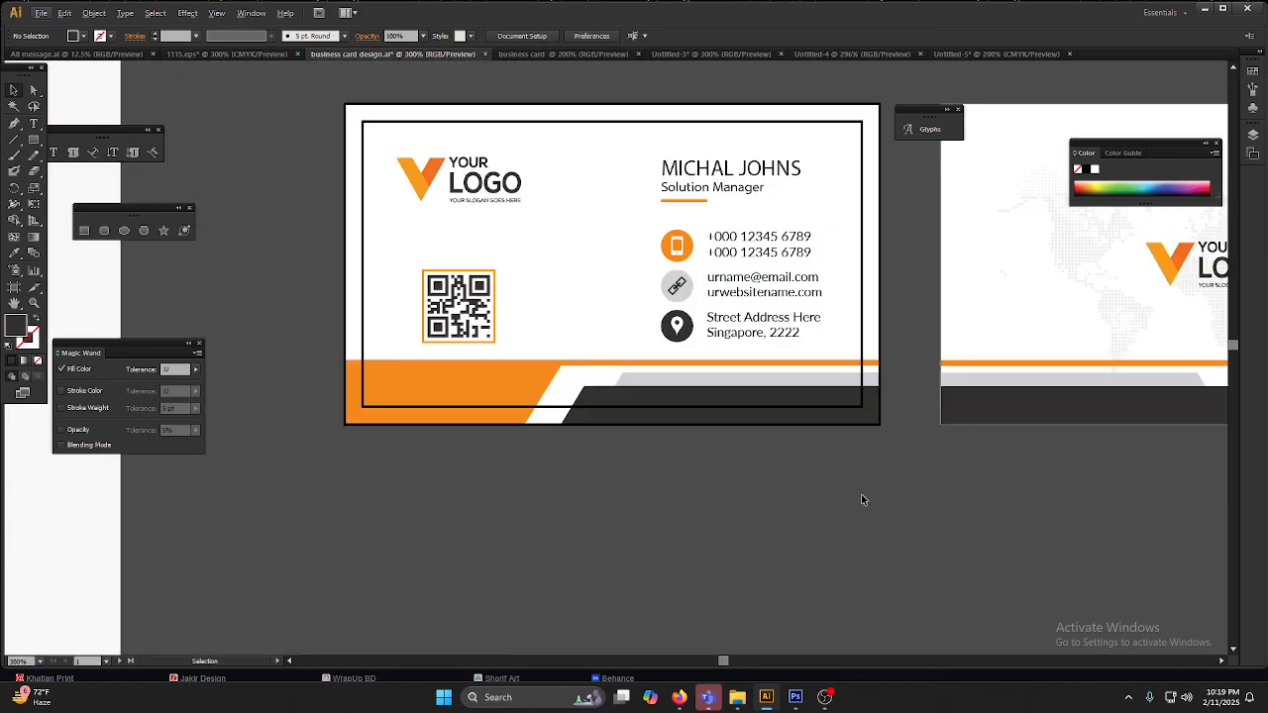
pyautogui.hotkey('ctrl', 'a')
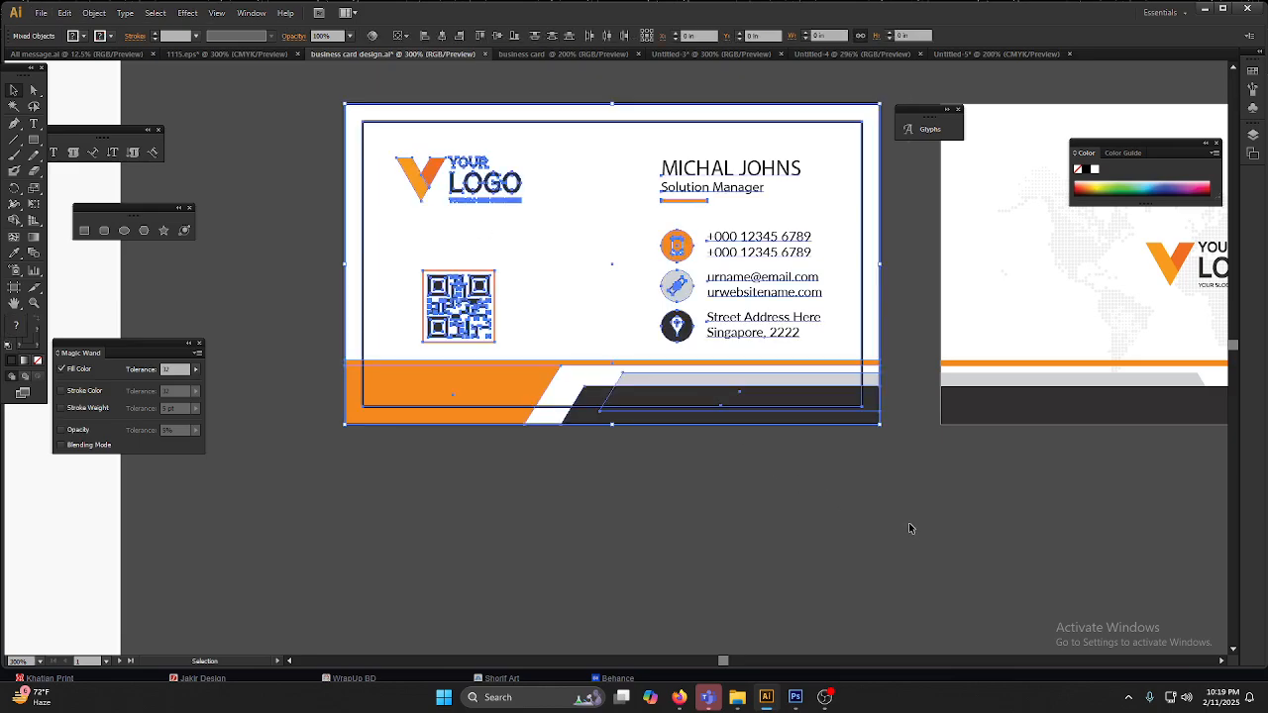
pyautogui.moveTo(1141, 508); pyautogui.dragTo(759, 550)
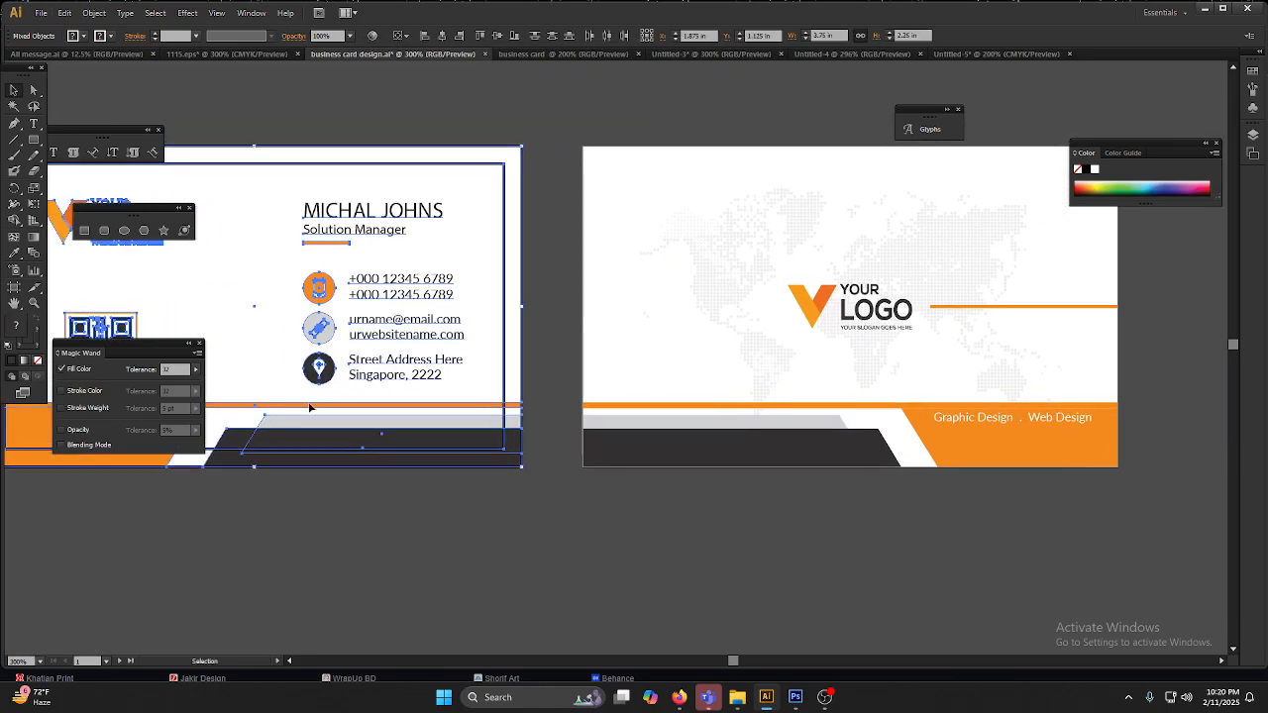
pyautogui.click(532, 544)
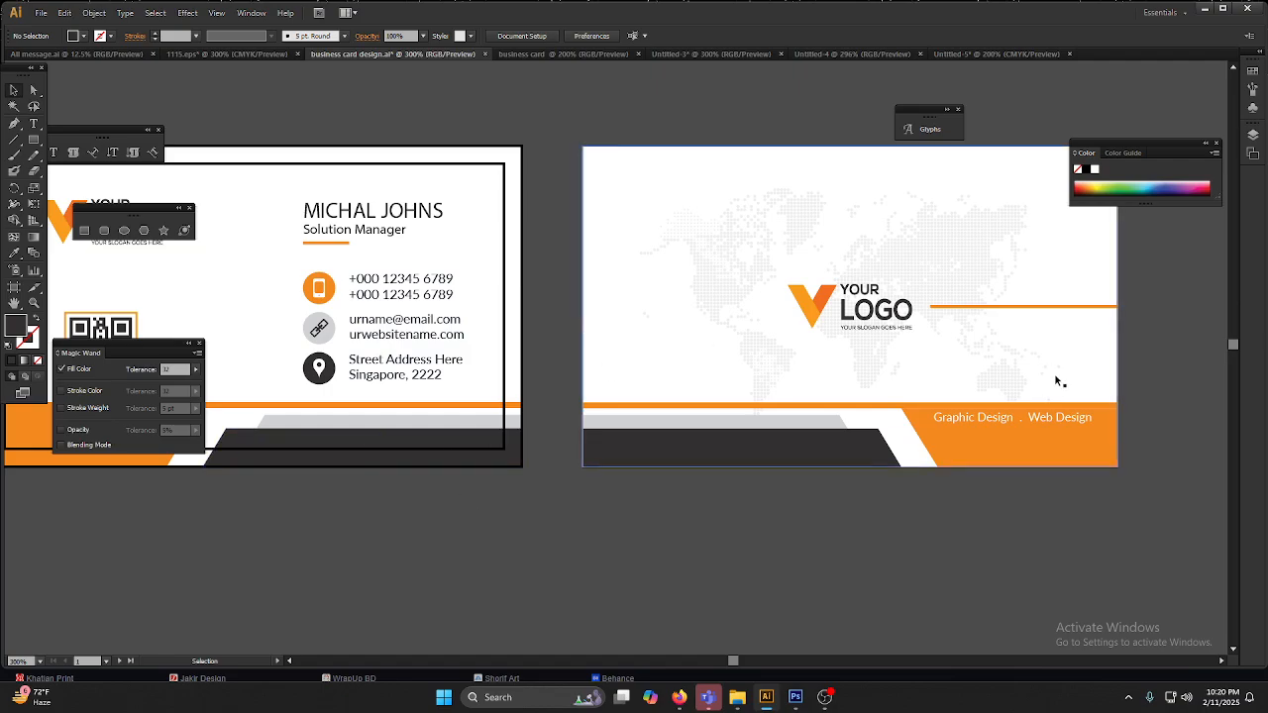
pyautogui.scroll(-2, 1057, 385)
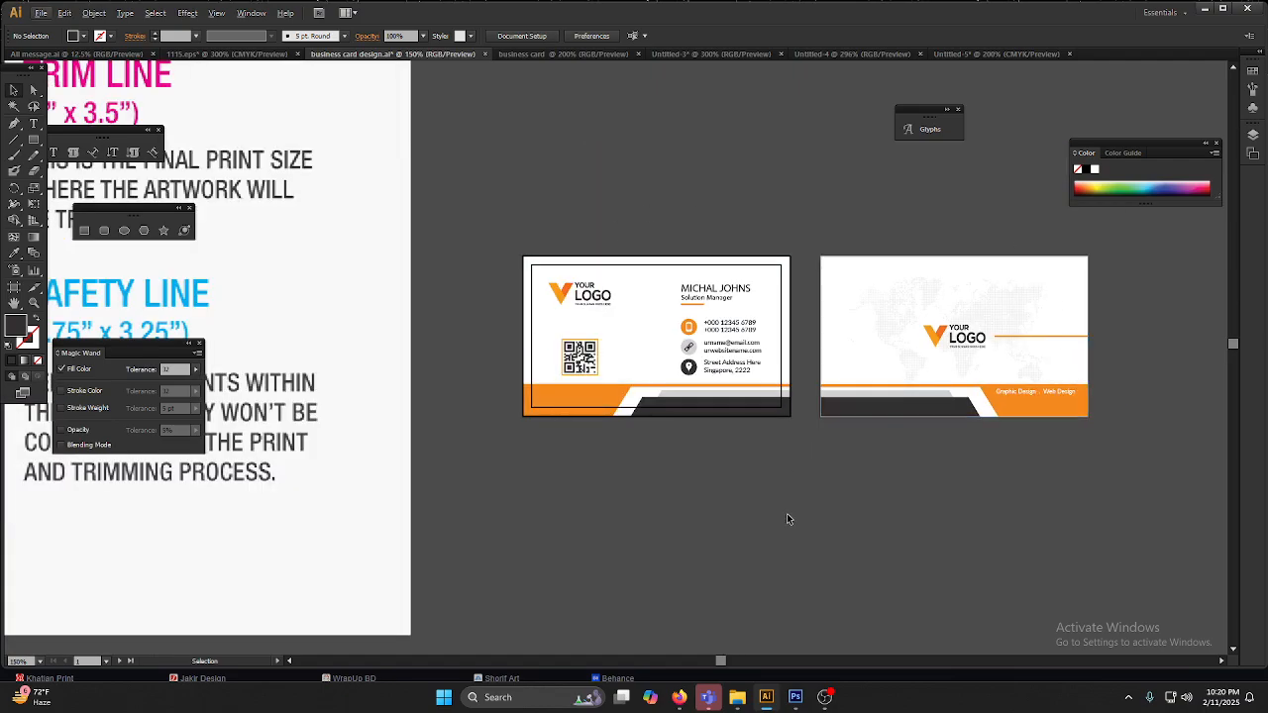
# Step: Select the front and back card artwork together to examine both designs, and clear the selection
pyautogui.moveTo(791, 443); pyautogui.dragTo(525, 236)
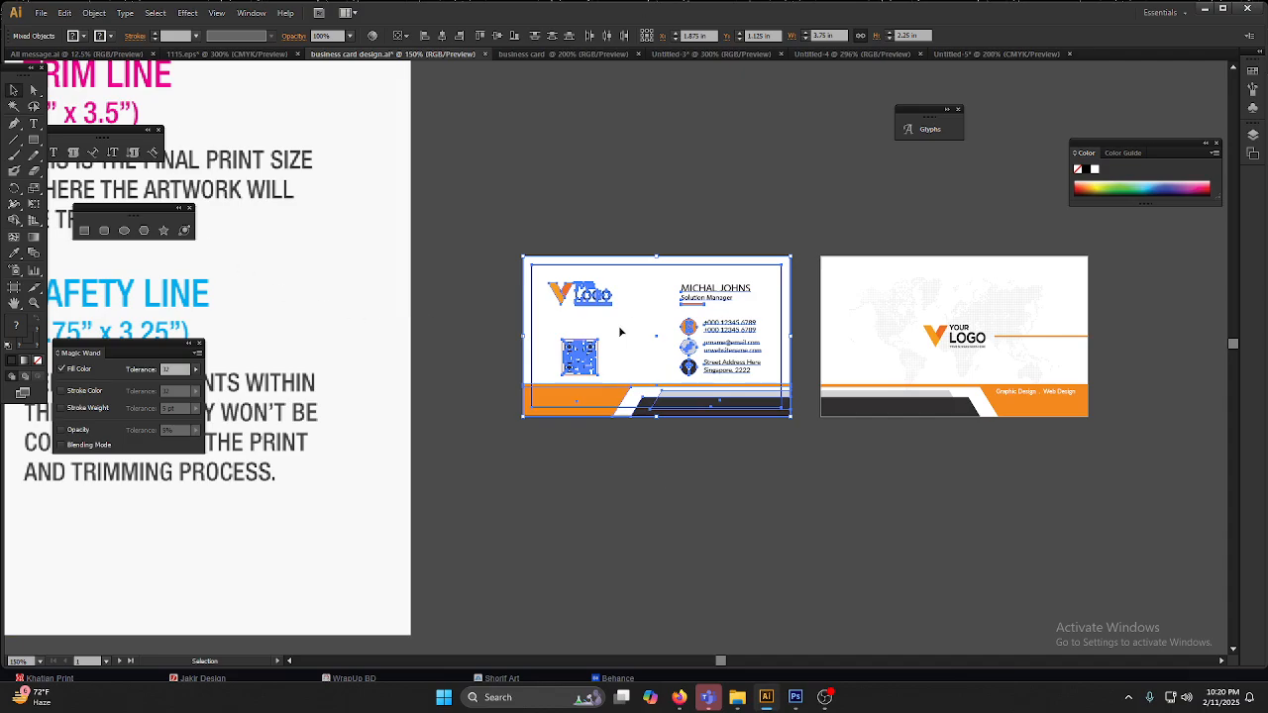
pyautogui.moveTo(1110, 465); pyautogui.dragTo(569, 257)
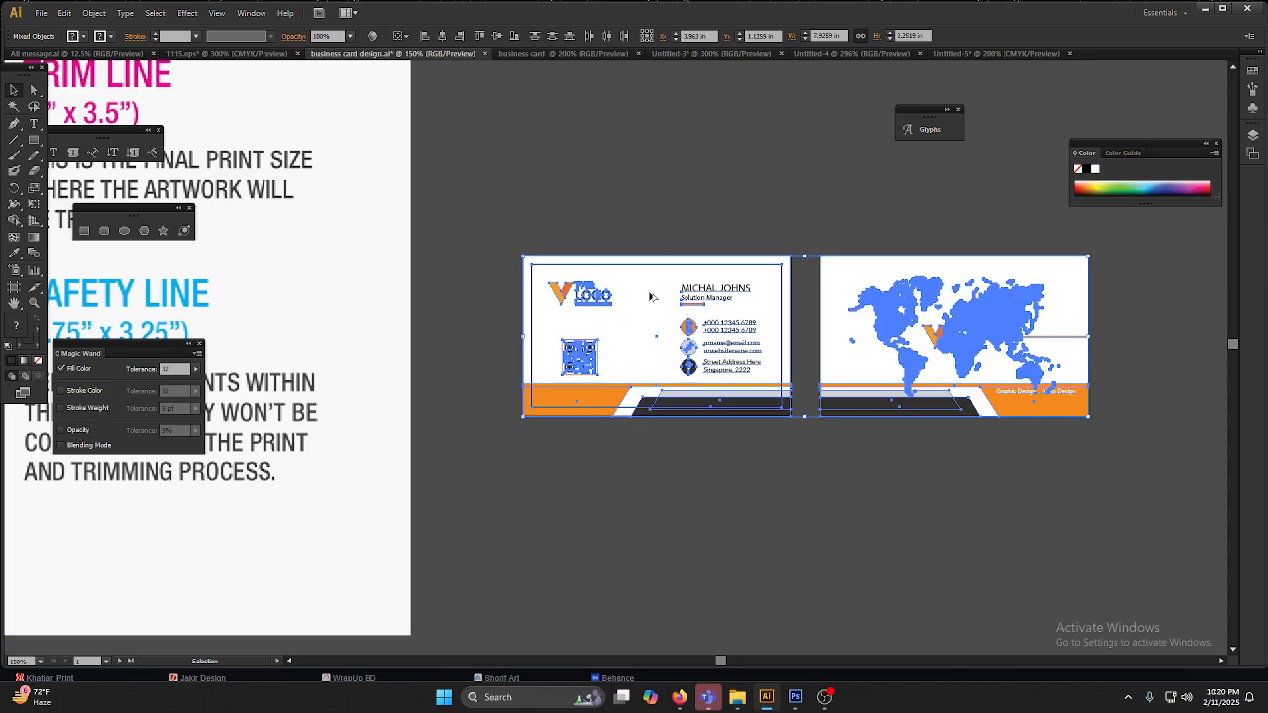
pyautogui.scroll(2, 650, 320)
pyautogui.click(772, 603)
# Step: Replace the placeholder name on the front card with the person's full name
pyautogui.doubleClick(777, 304)
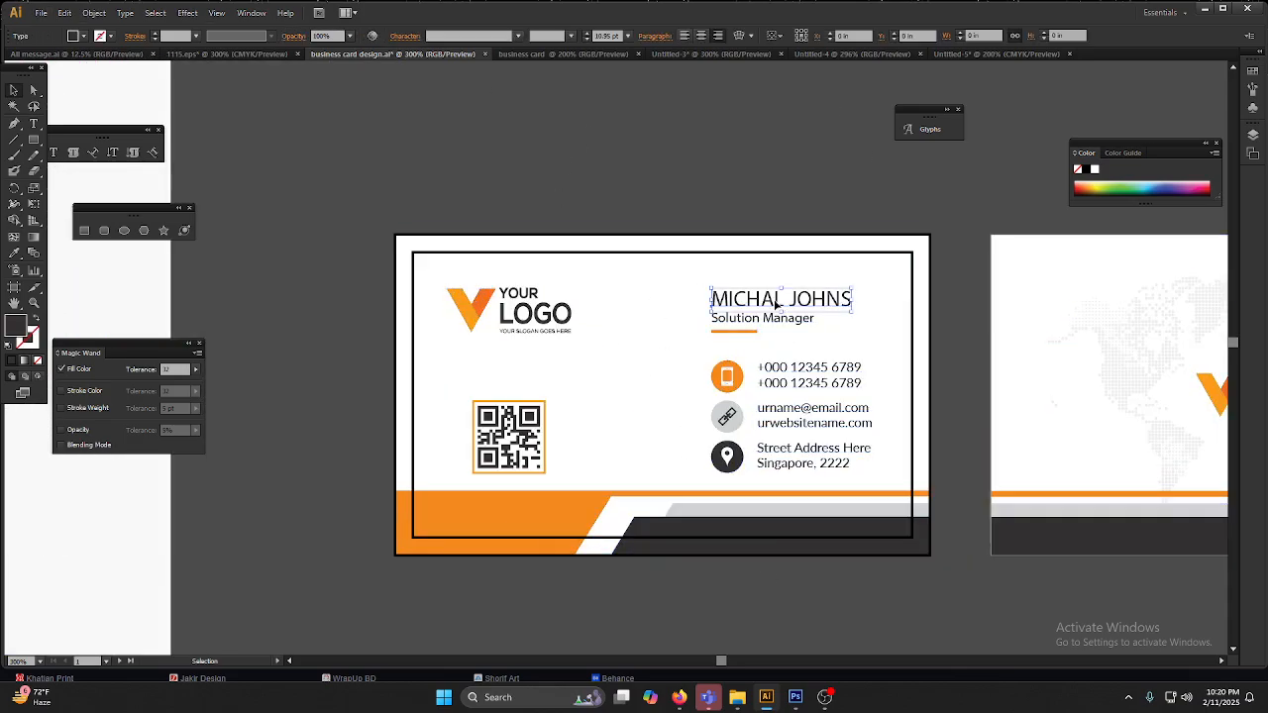
pyautogui.hotkey('ctrl', 'a')
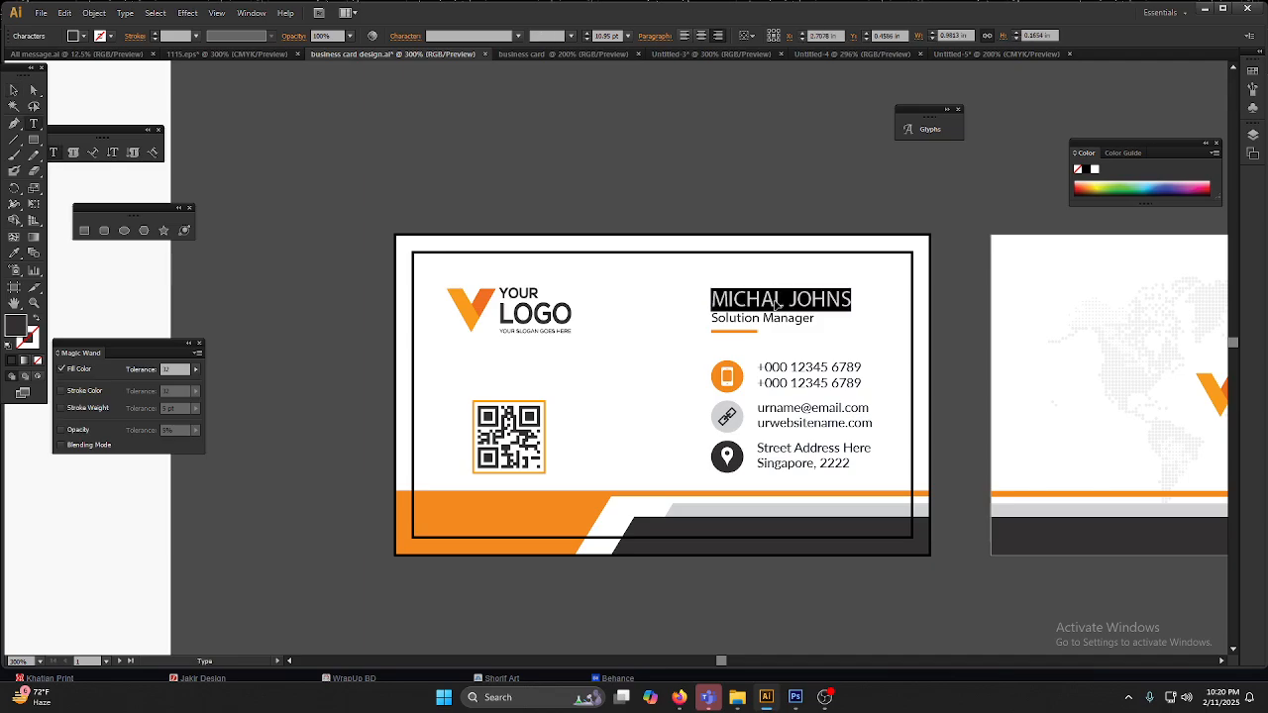
pyautogui.write('anu')
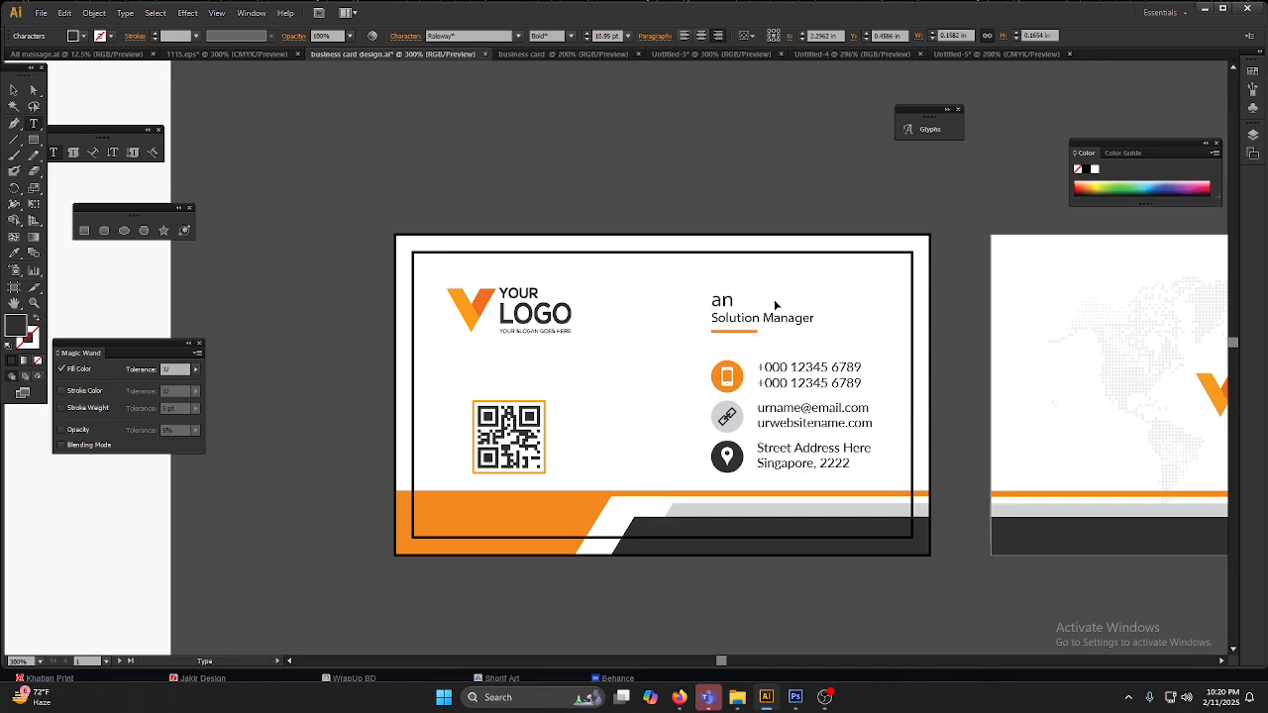
pyautogui.press('BackSpace')
pyautogui.press('BackSpace')
pyautogui.press('BackSpace')
pyautogui.write('md')
pyautogui.press('BackSpace')
pyautogui.press('BackSpace')
pyautogui.press('Home')
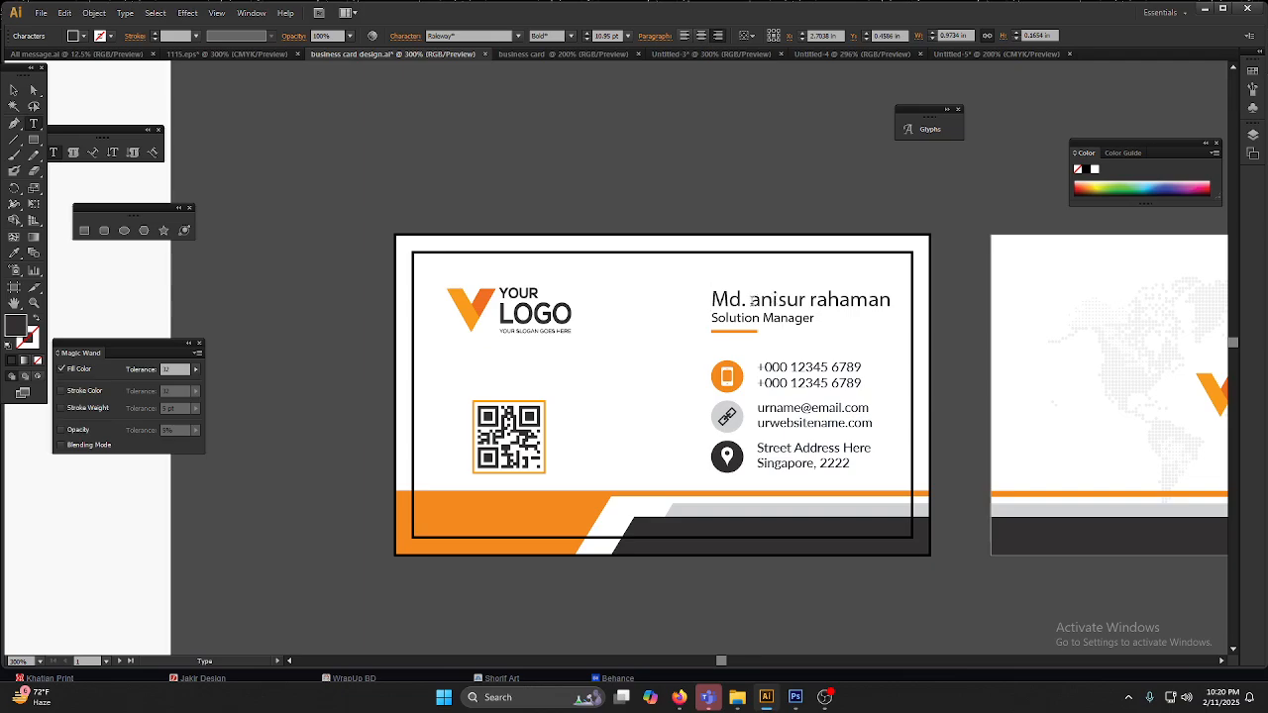
# Step: Change the first and last name after the "Md." prefix to Title Case, and deselect the text
pyautogui.moveTo(751, 300); pyautogui.dragTo(909, 305)
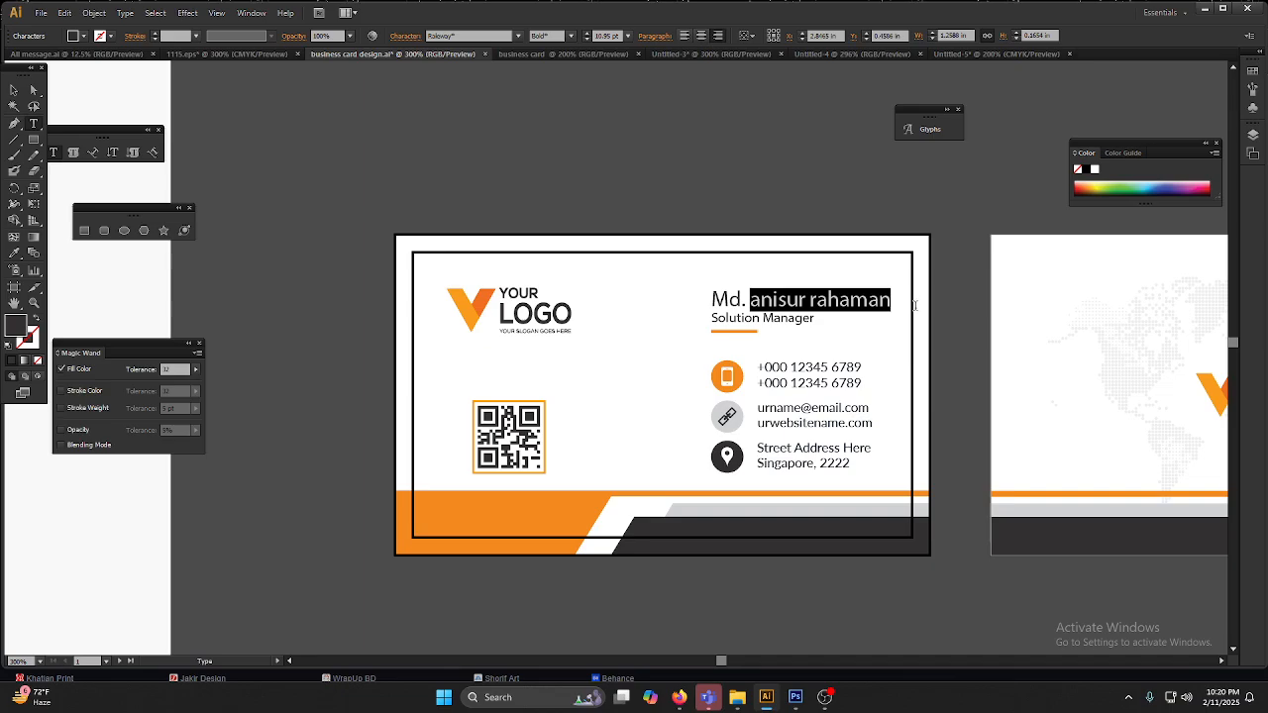
pyautogui.click(125, 14)
pyautogui.moveTo(175, 194)
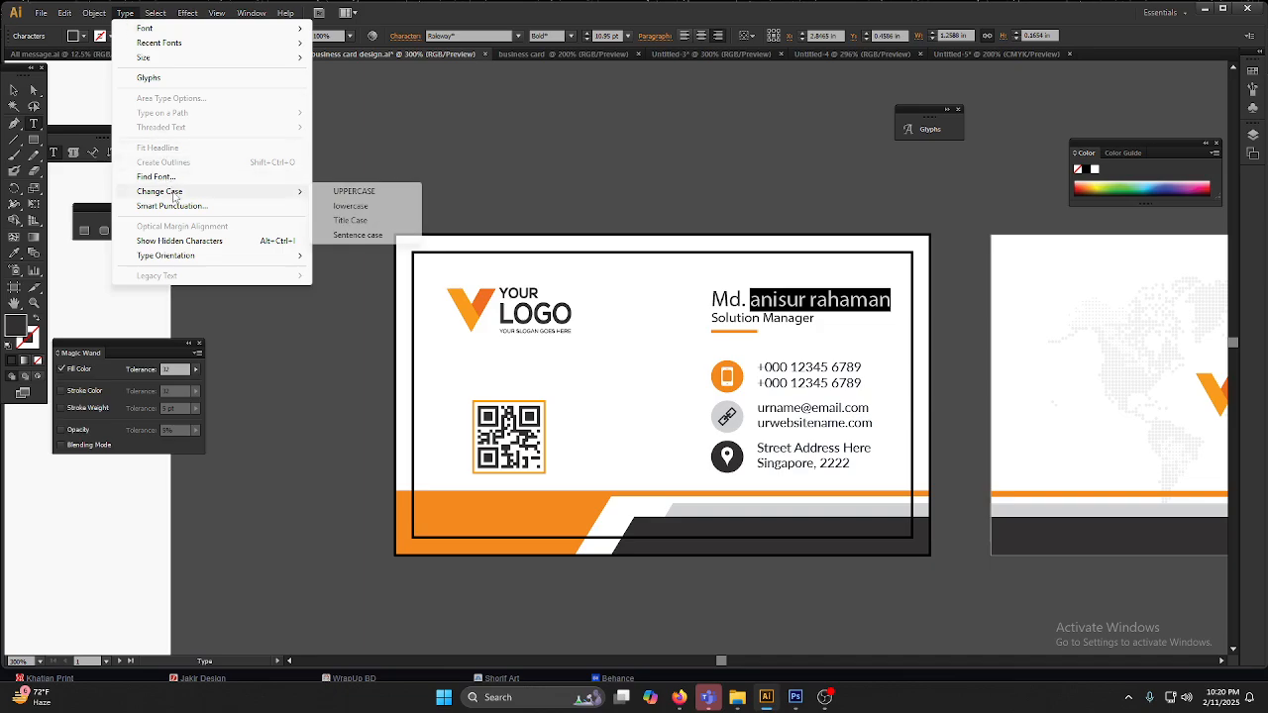
pyautogui.click(350, 220)
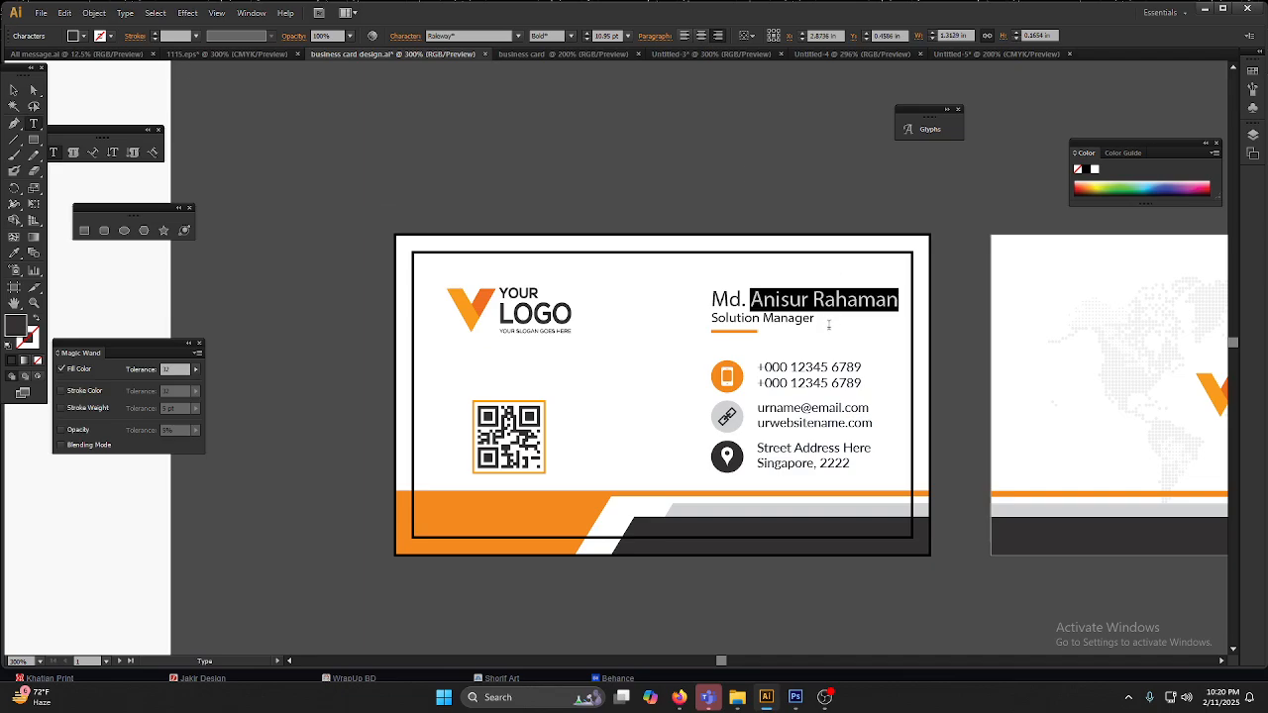
pyautogui.click(12, 91)
pyautogui.click(555, 141)
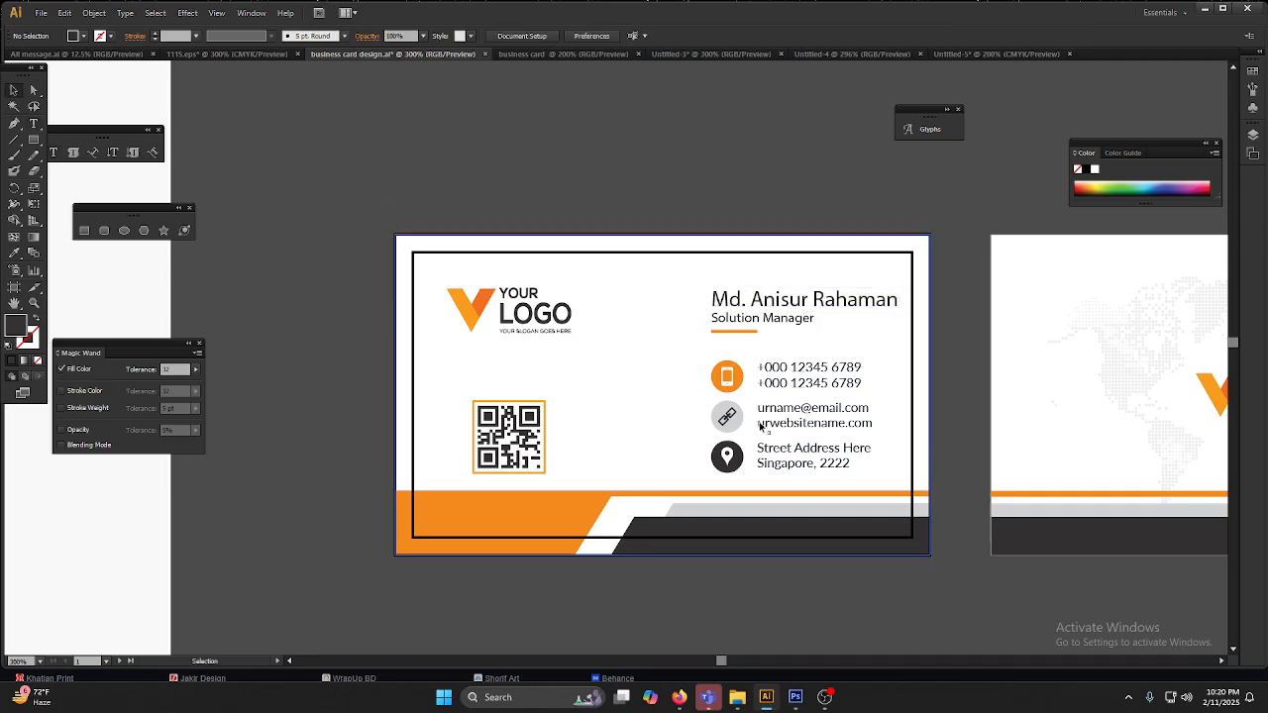
# Step: Try setting the front card's name in Montserrat and scaling it down to about 8.85 pt to fit inside the safety line
pyautogui.click(820, 297)
pyautogui.click(471, 35)
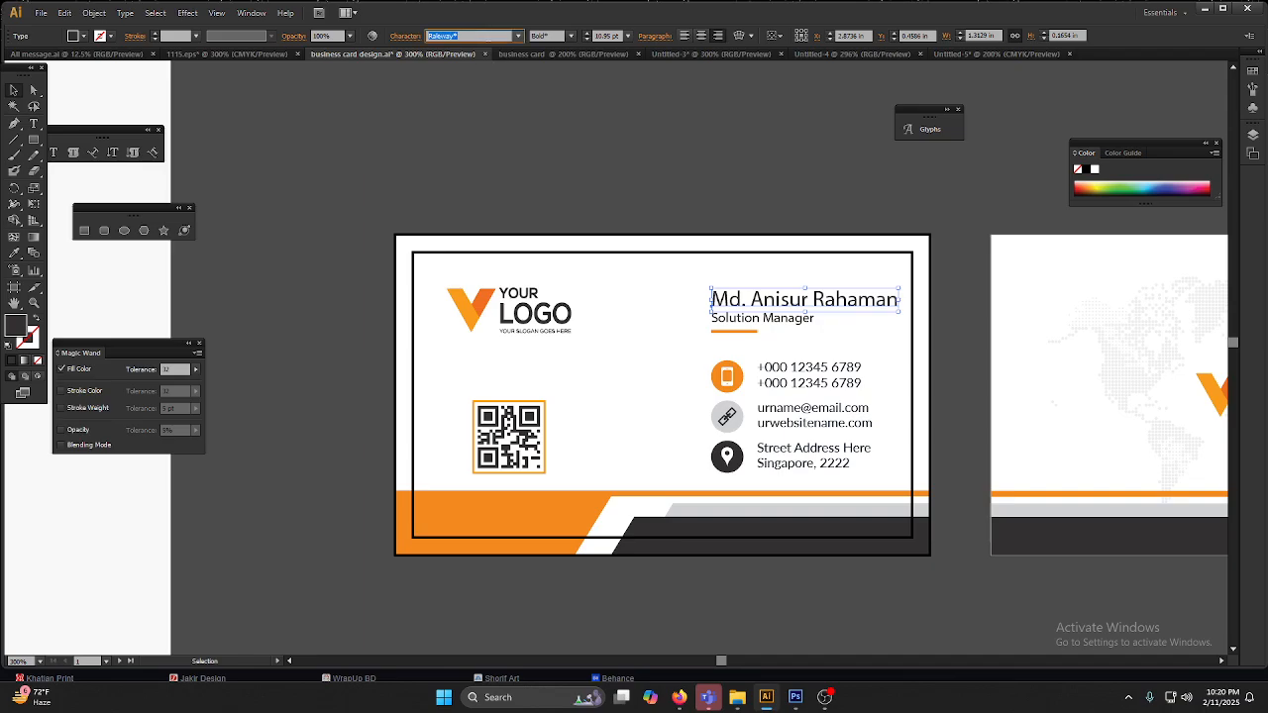
pyautogui.write('Montserrat')
pyautogui.press('Return')
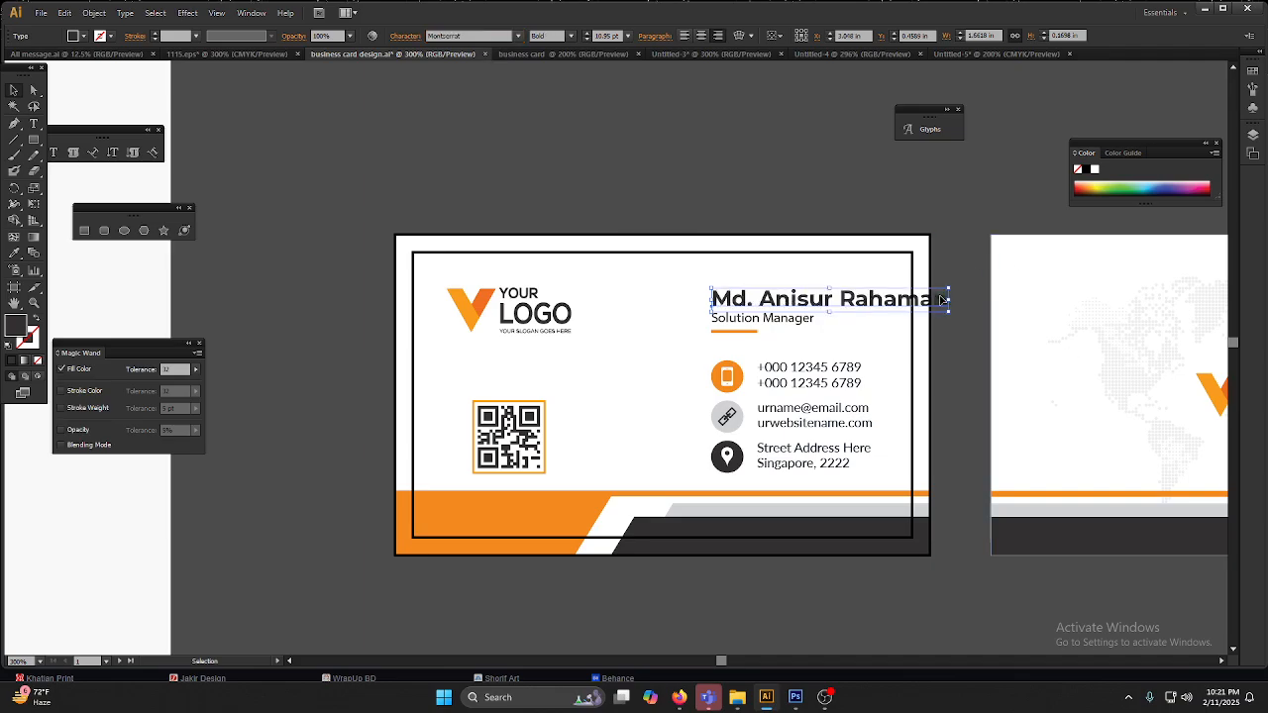
pyautogui.moveTo(950, 301); pyautogui.dragTo(903, 300)
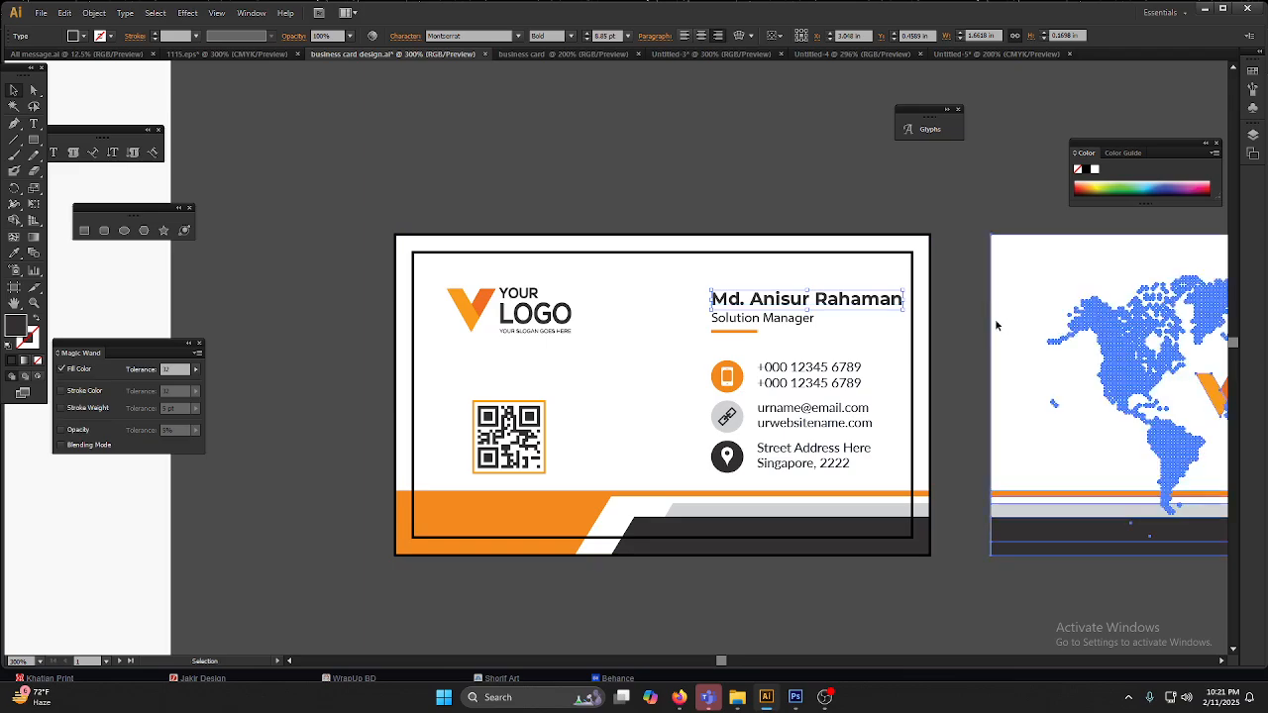
# Step: Examine the font and size of the job title, phone numbers and name on the front card at close range
pyautogui.click(996, 321)
pyautogui.scroll(2, 955, 332)
pyautogui.click(953, 336)
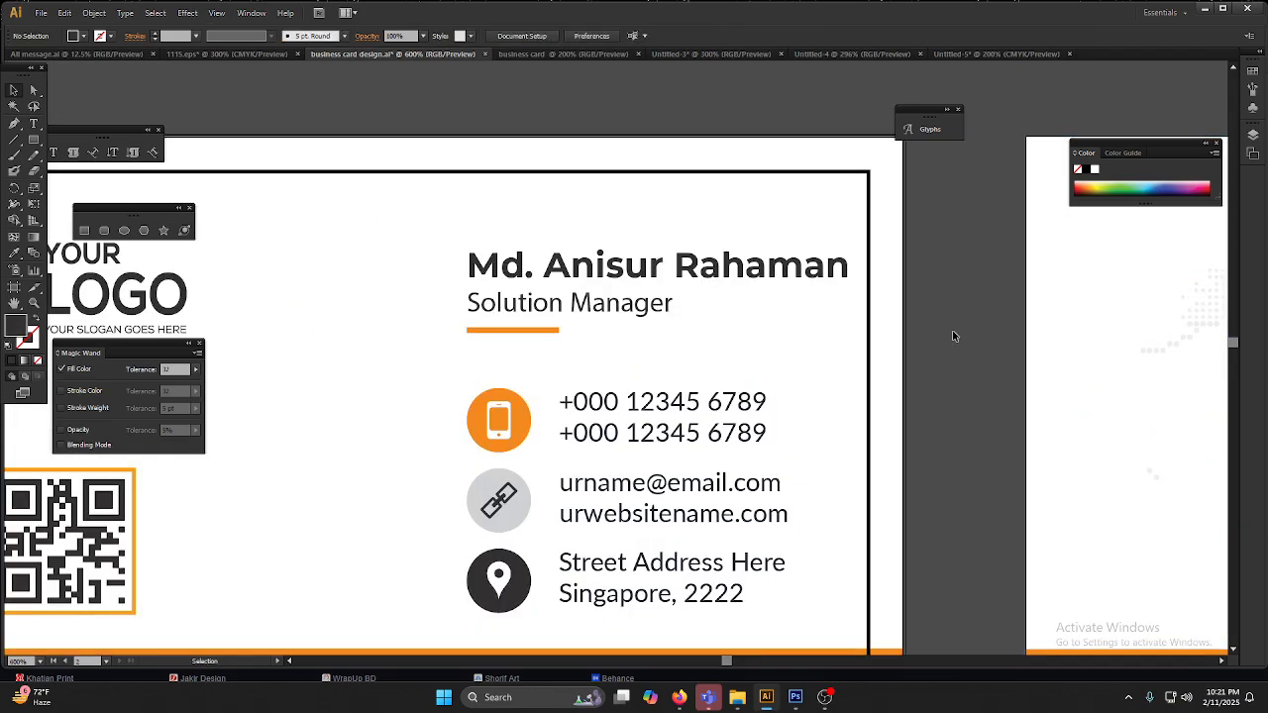
pyautogui.click(613, 310)
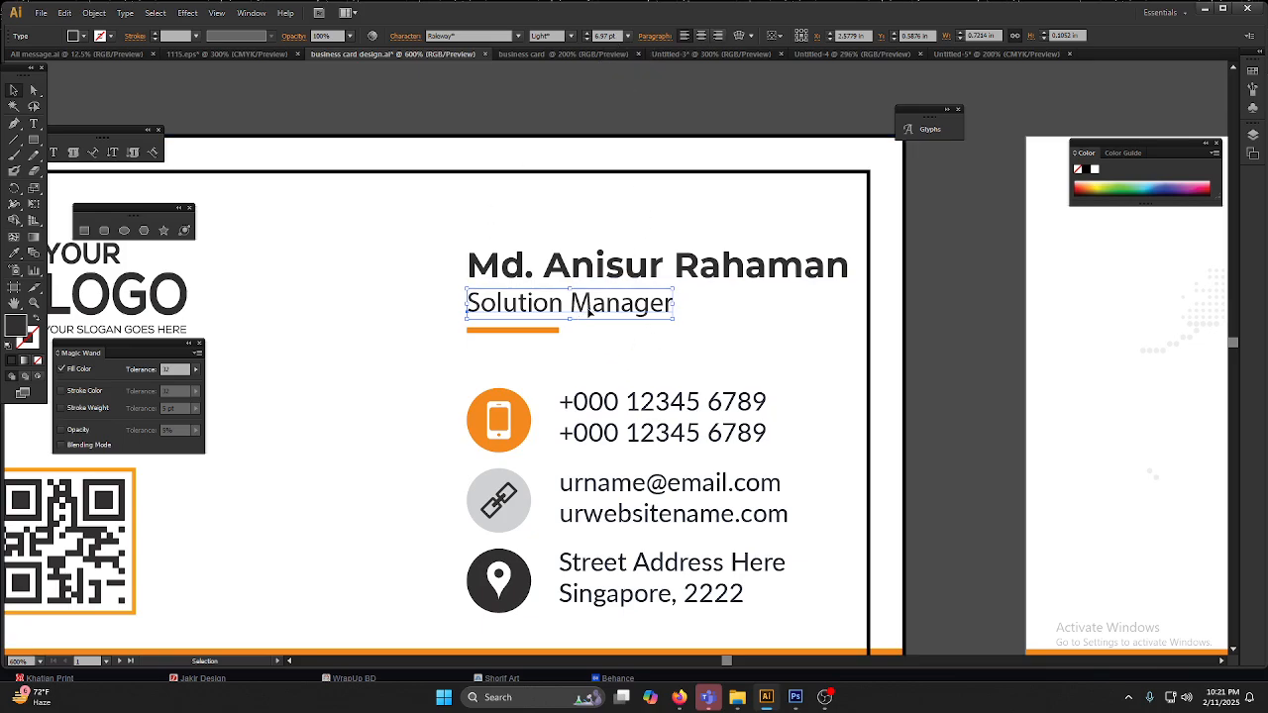
pyautogui.click(685, 417)
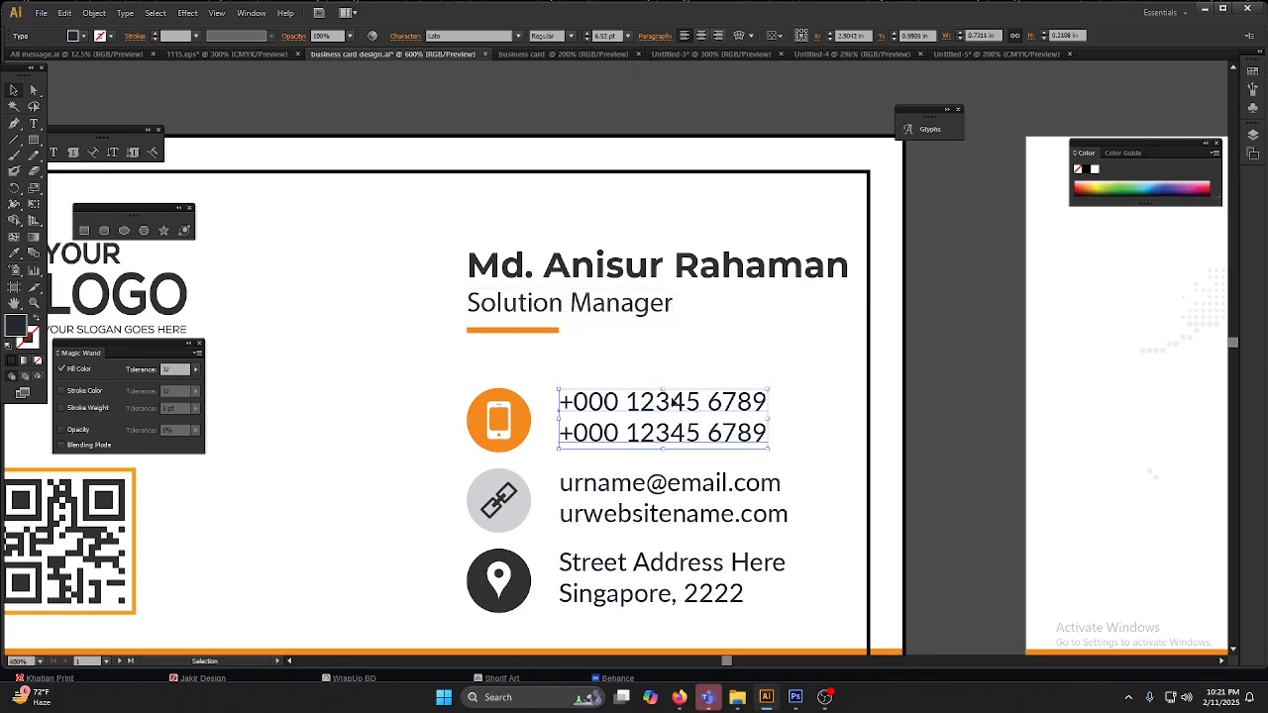
pyautogui.click(687, 264)
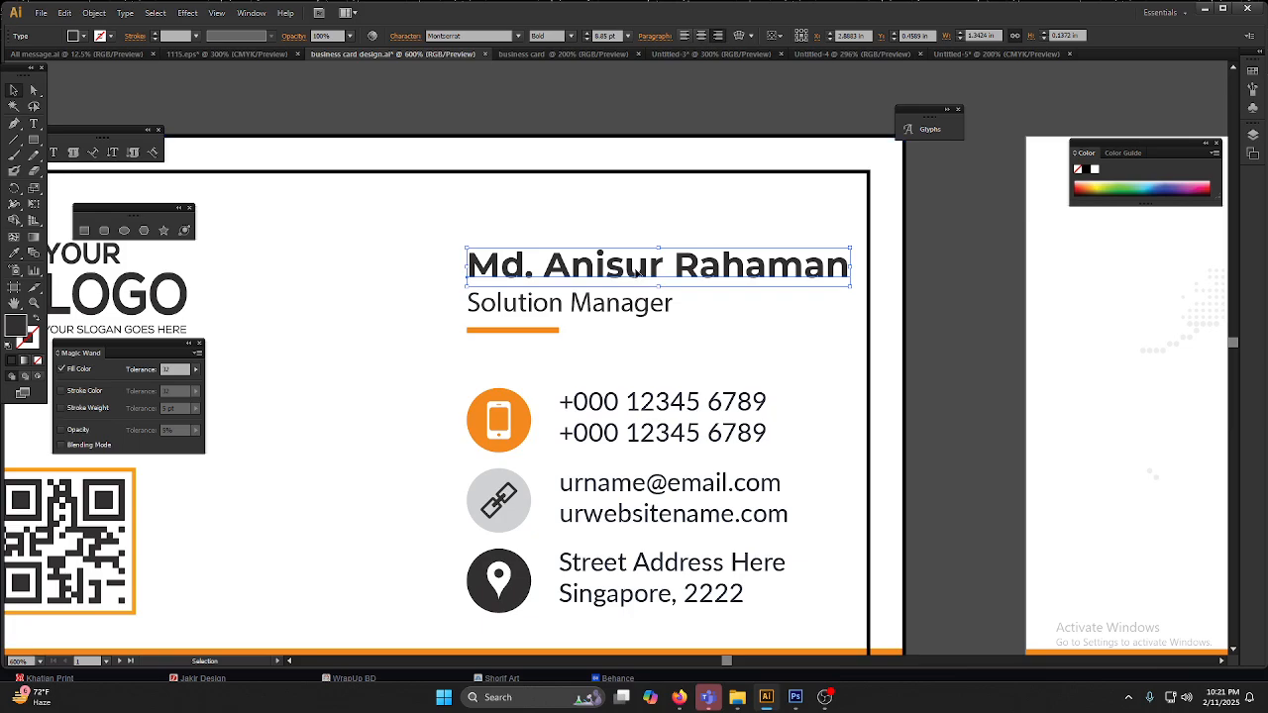
# Step: Undo the name's scaling and Montserrat font change, and check the font settings of the job title and phone numbers
pyautogui.hotkey('ctrl', 'z')
pyautogui.hotkey('ctrl', 'z')
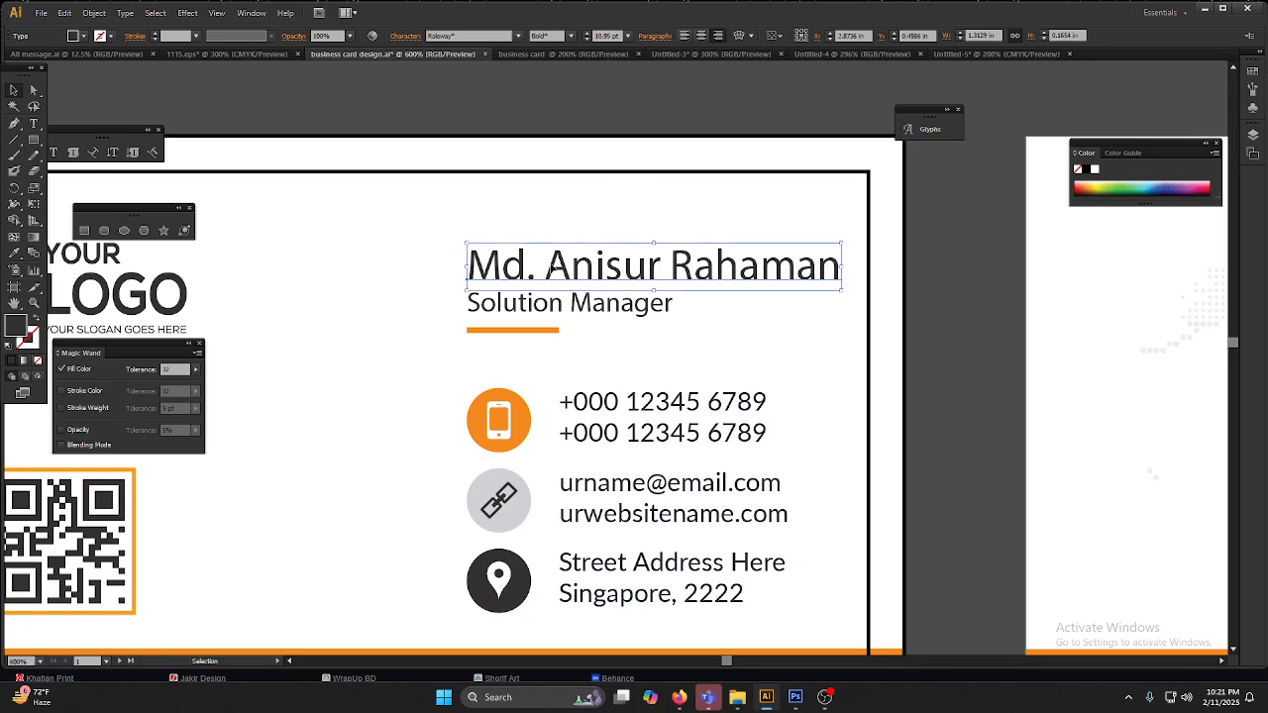
pyautogui.click(541, 310)
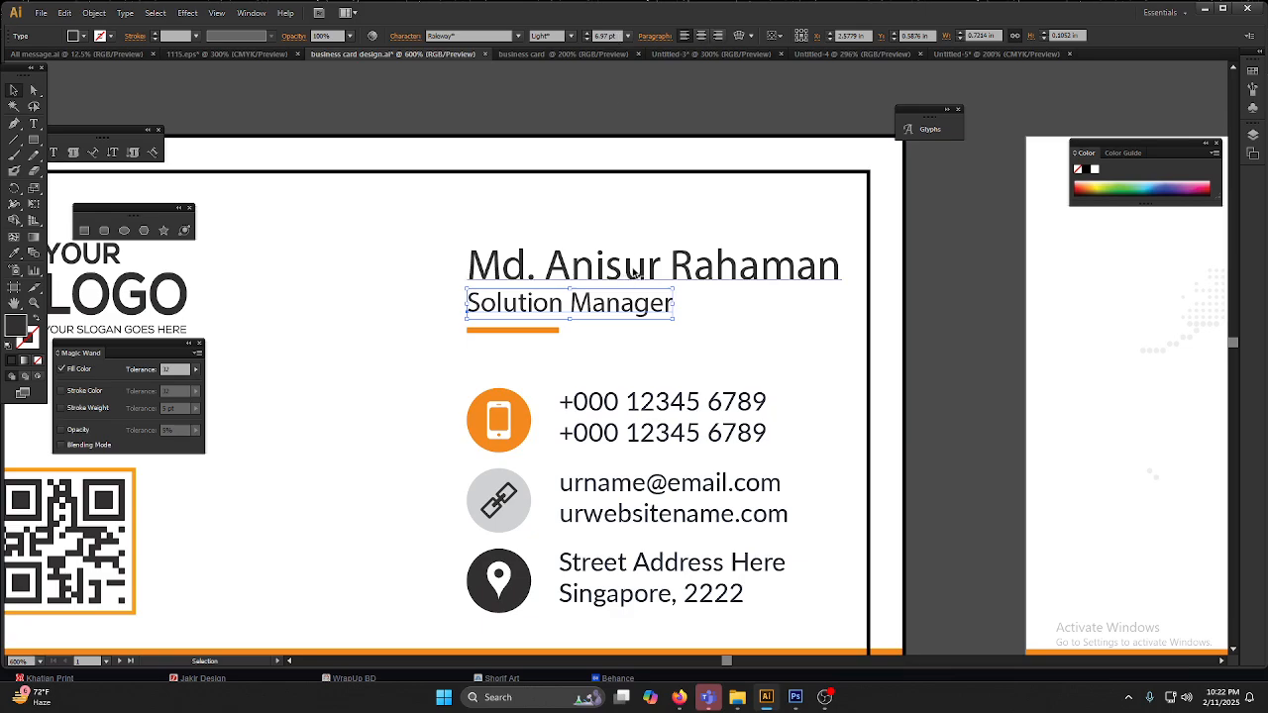
pyautogui.click(626, 443)
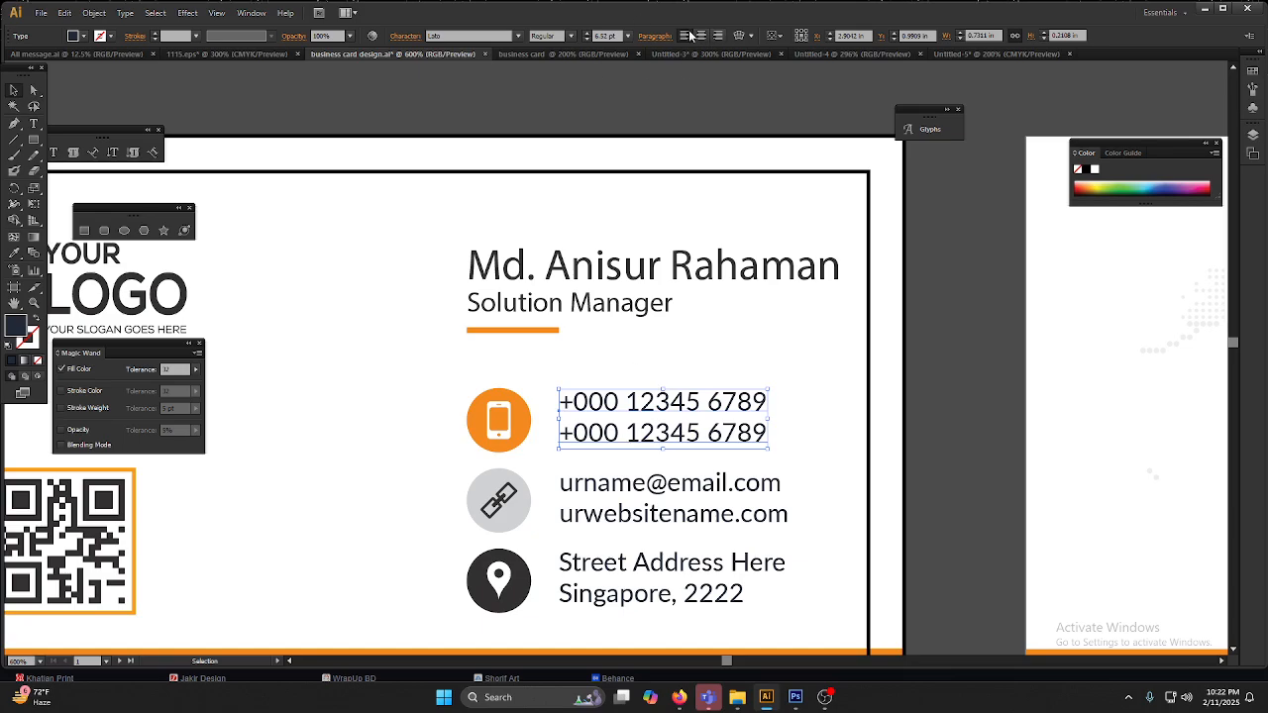
pyautogui.scroll(-1, 764, 383)
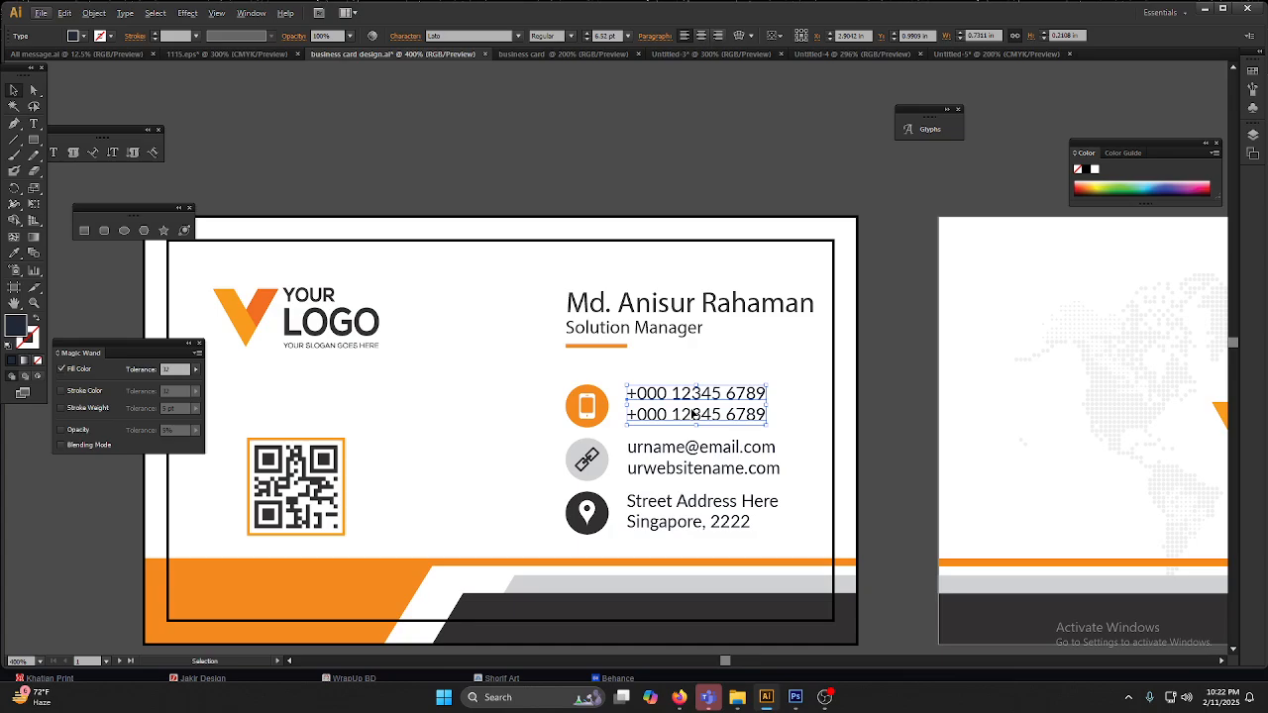
# Step: Switch to the browser to view the Masterpiece multimedia channel's playlists on YouTube, and return to Illustrator
pyautogui.click(679, 697)
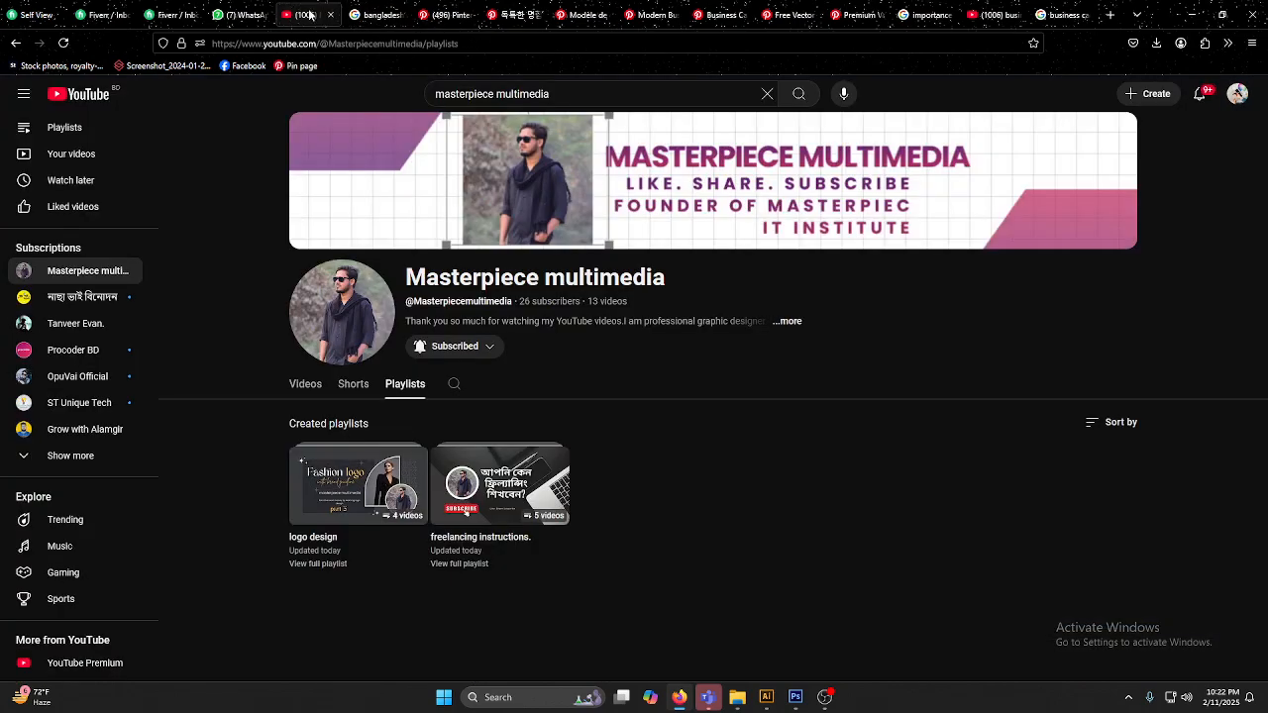
pyautogui.click(307, 15)
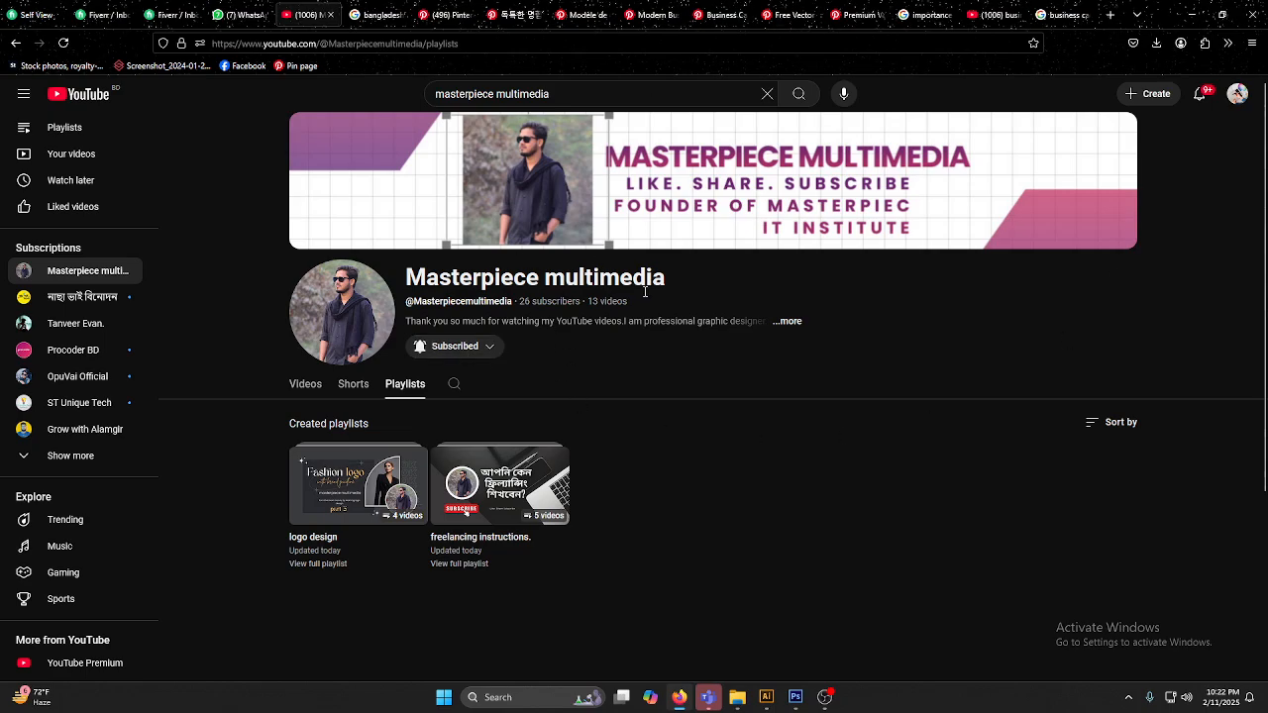
pyautogui.click(766, 697)
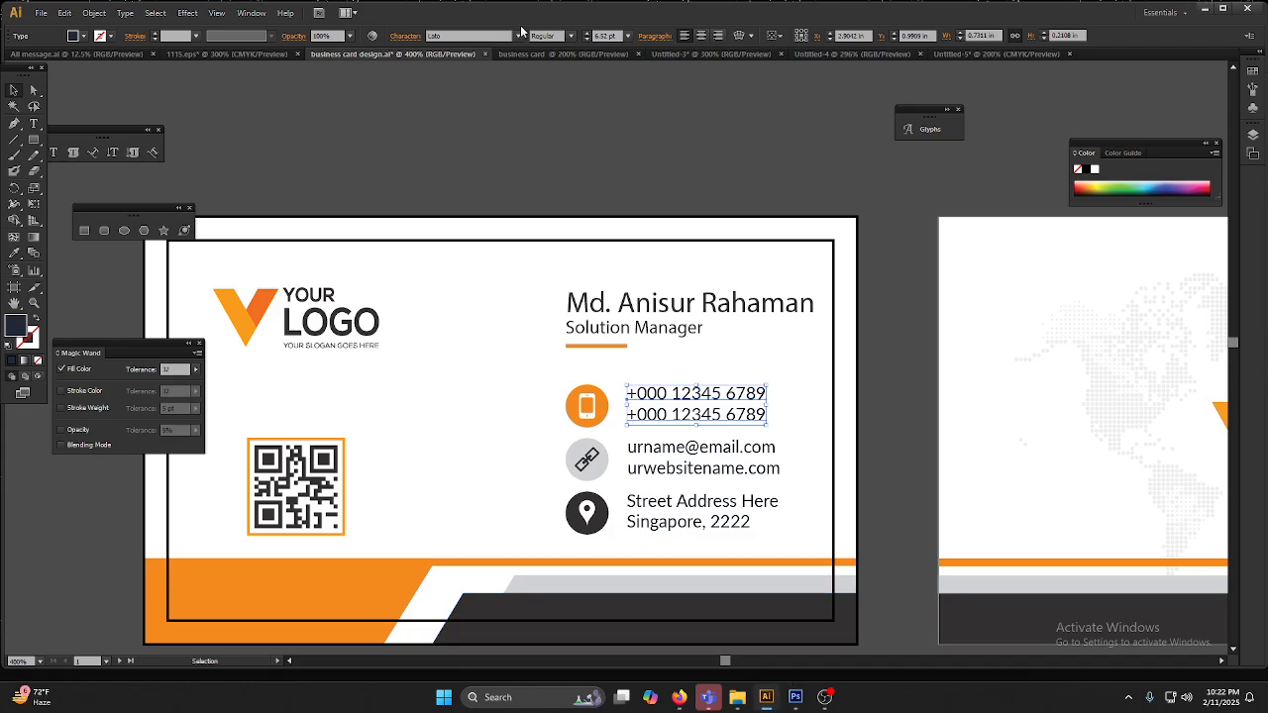
# Step: Examine the front card's contact details at close range, selecting the address group, and check their spacing within the safety line
pyautogui.click(944, 430)
pyautogui.click(887, 465)
pyautogui.press('space')
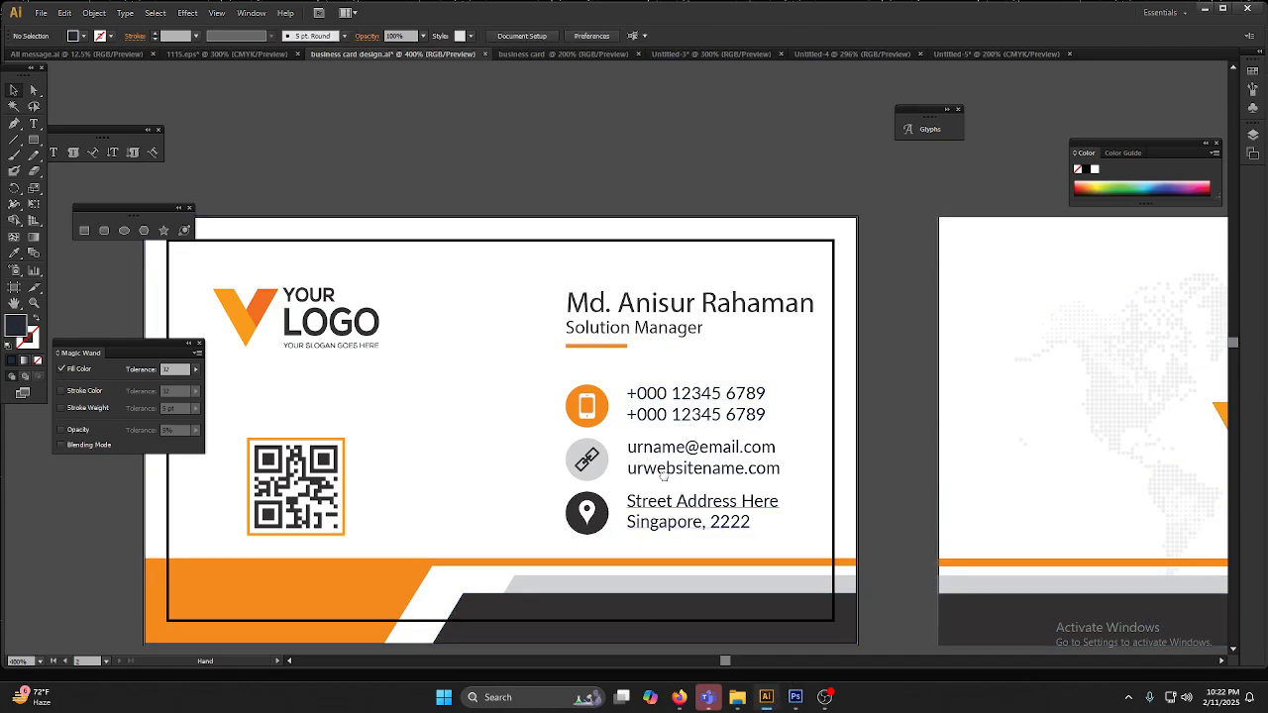
pyautogui.moveTo(664, 484); pyautogui.dragTo(684, 362)
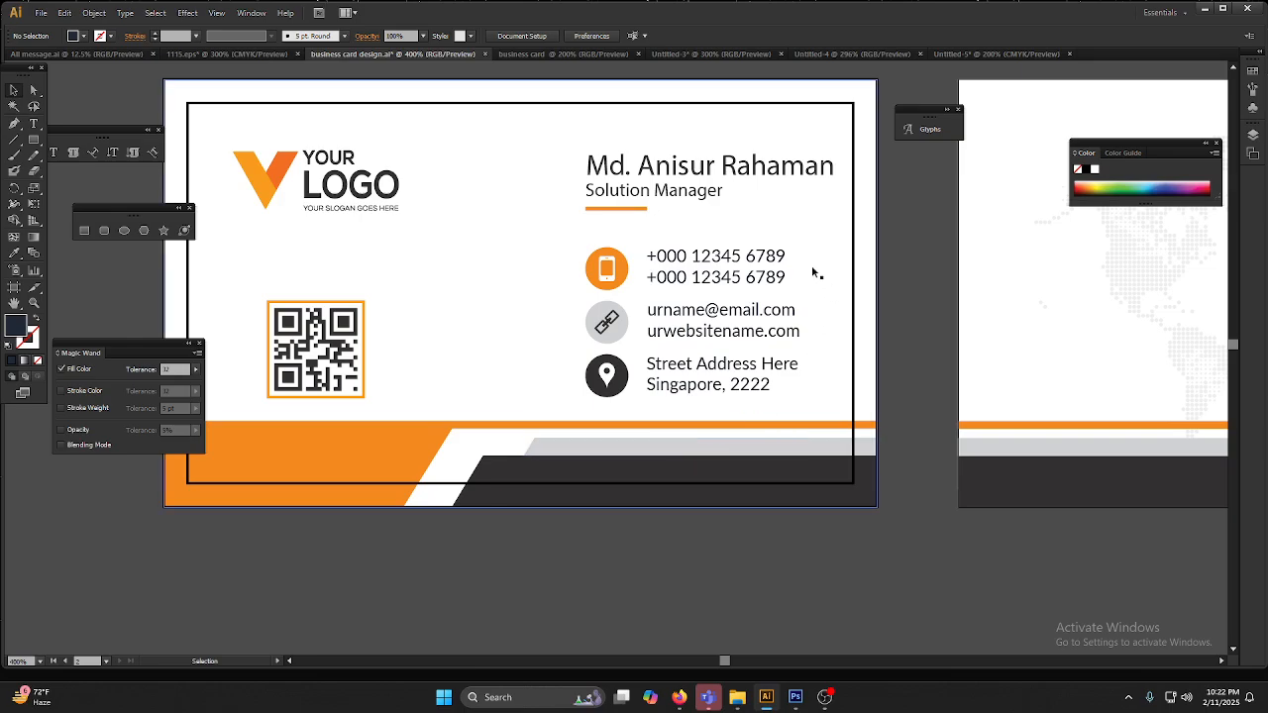
pyautogui.scroll(1, 705, 392)
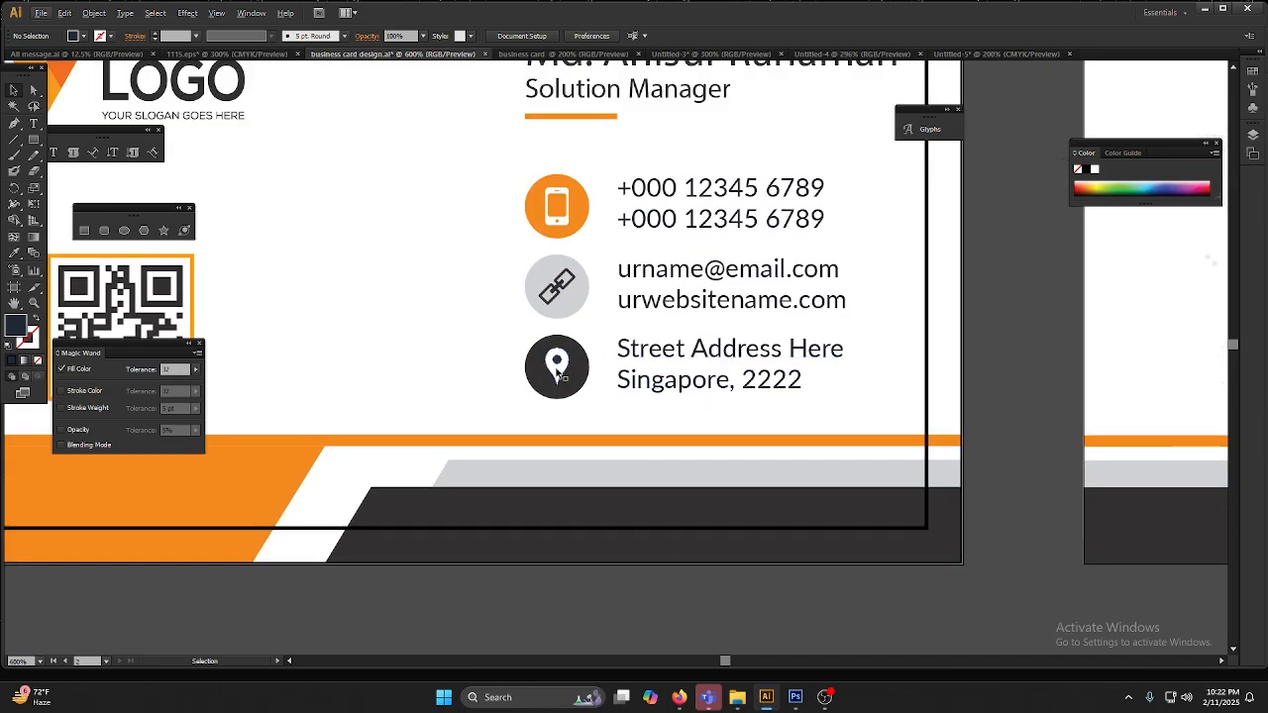
pyautogui.click(680, 349)
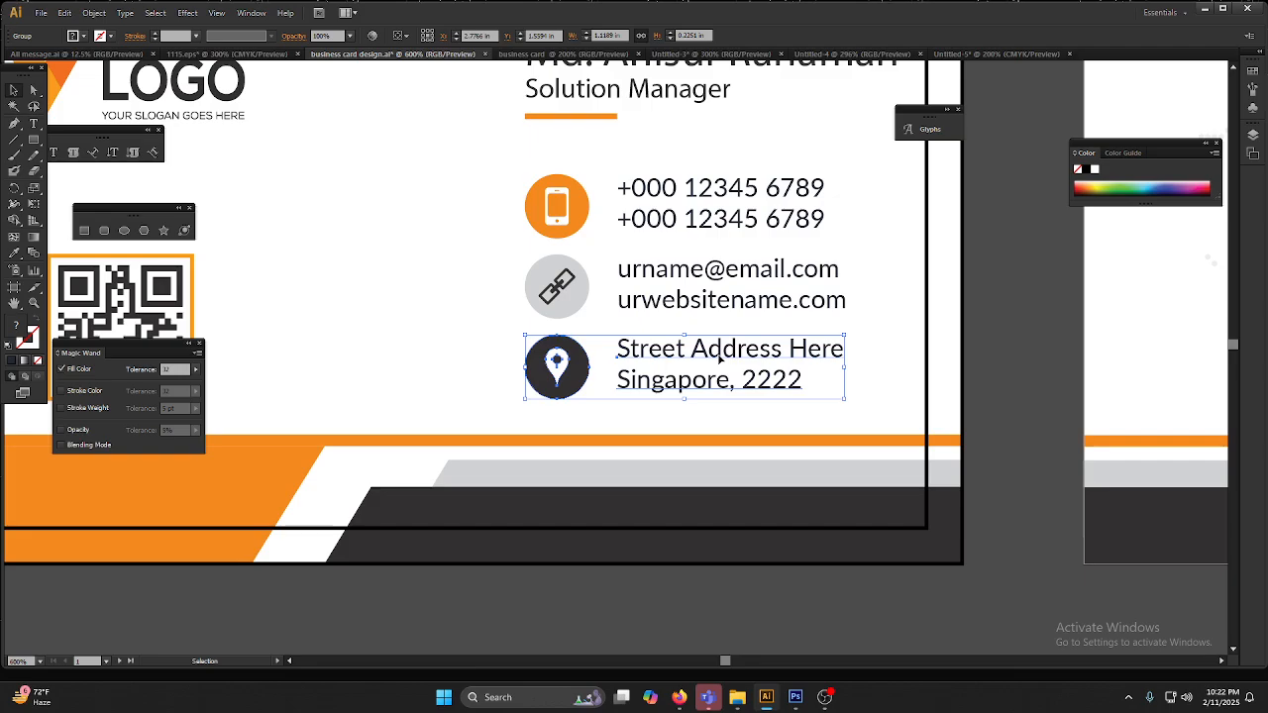
pyautogui.scroll(-1, 720, 359)
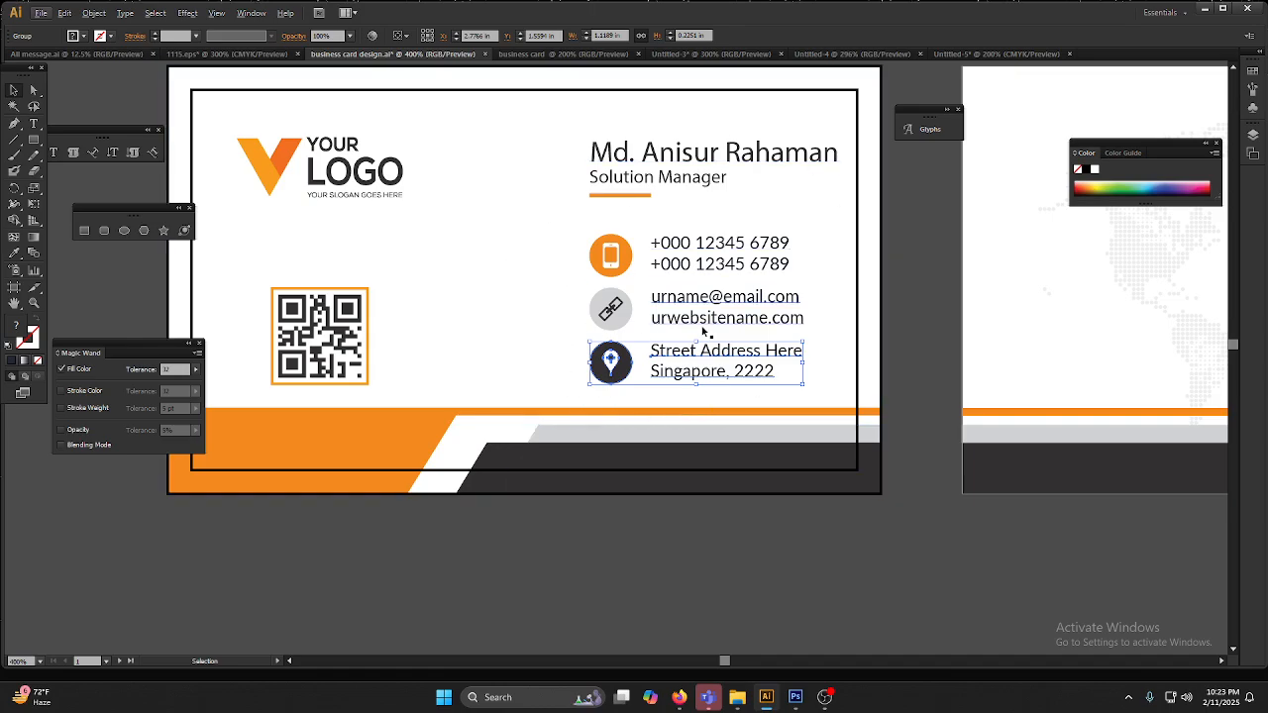
pyautogui.scroll(-1, 529, 286)
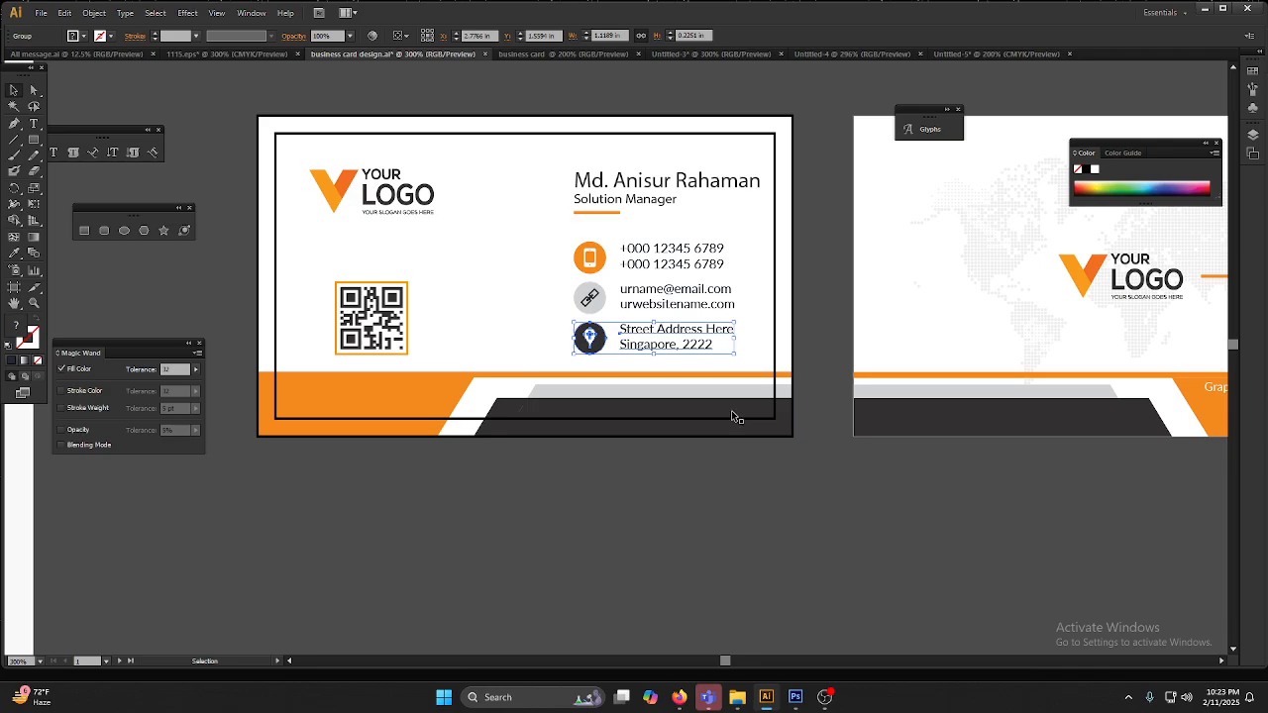
# Step: Compare the front and back card layouts side by side, and clear the selection of the address group
pyautogui.moveTo(1050, 448); pyautogui.dragTo(1007, 483)
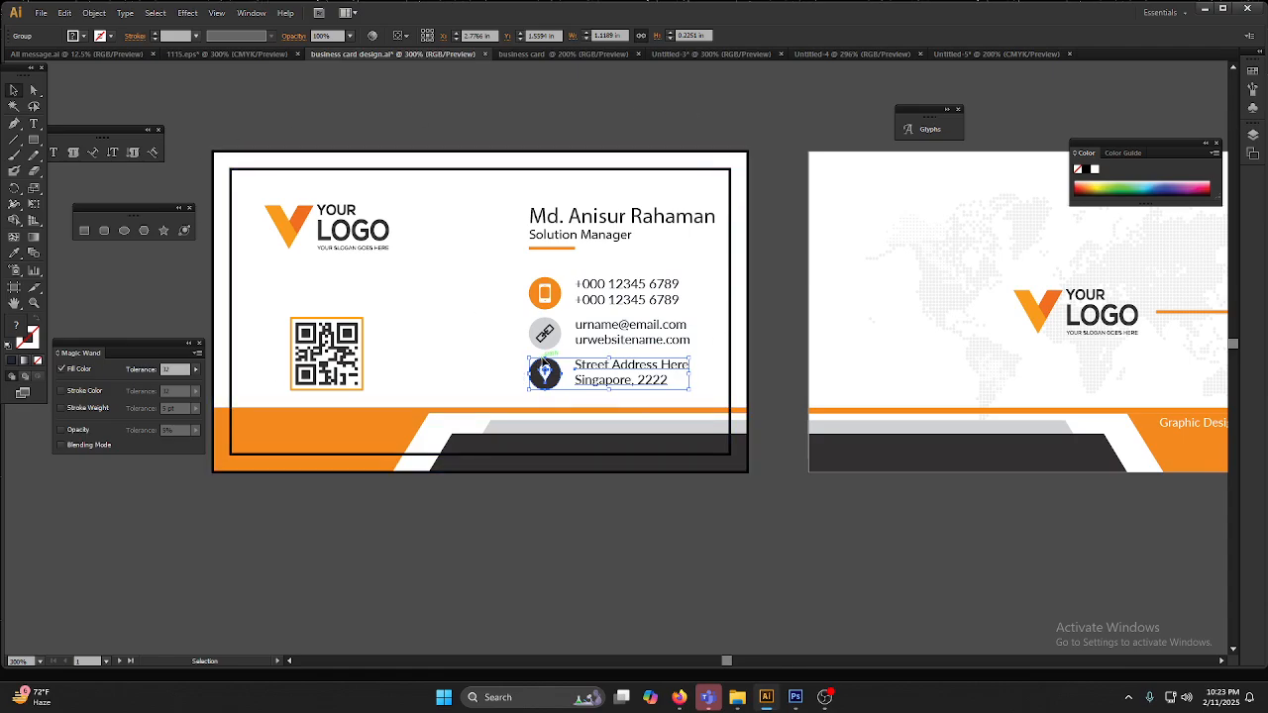
pyautogui.moveTo(836, 462); pyautogui.dragTo(592, 442)
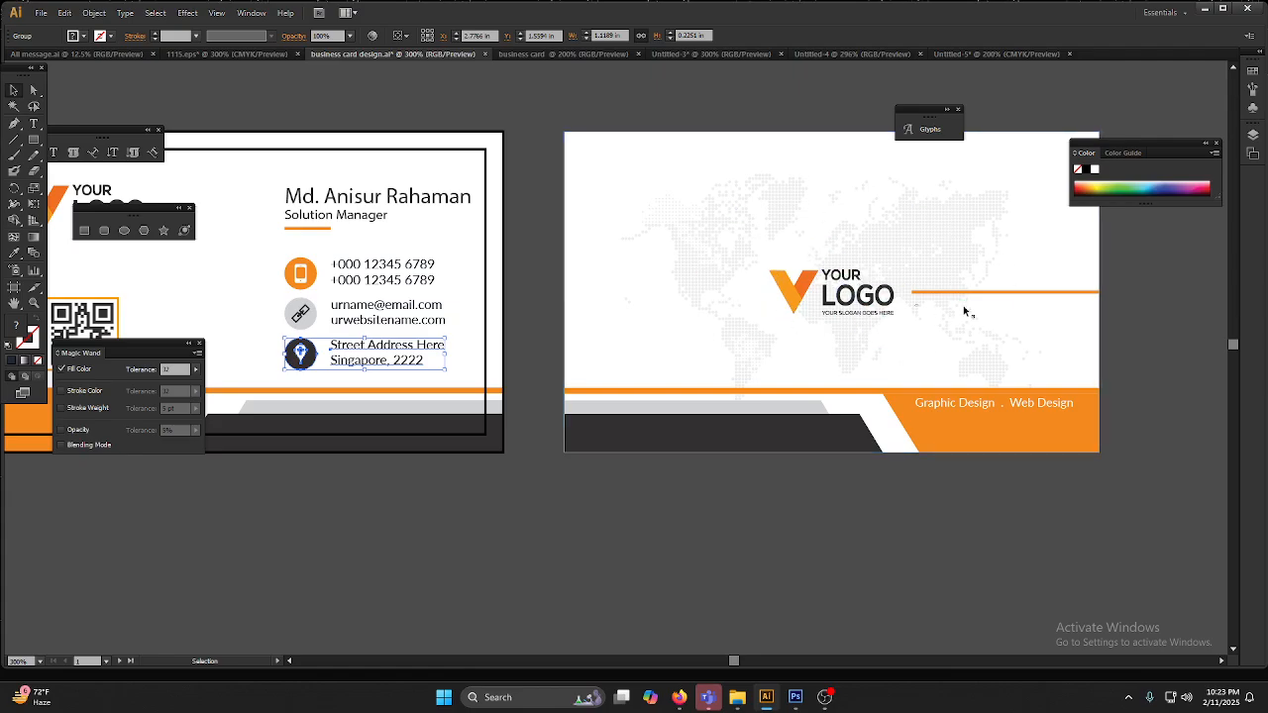
pyautogui.moveTo(397, 416); pyautogui.dragTo(726, 409)
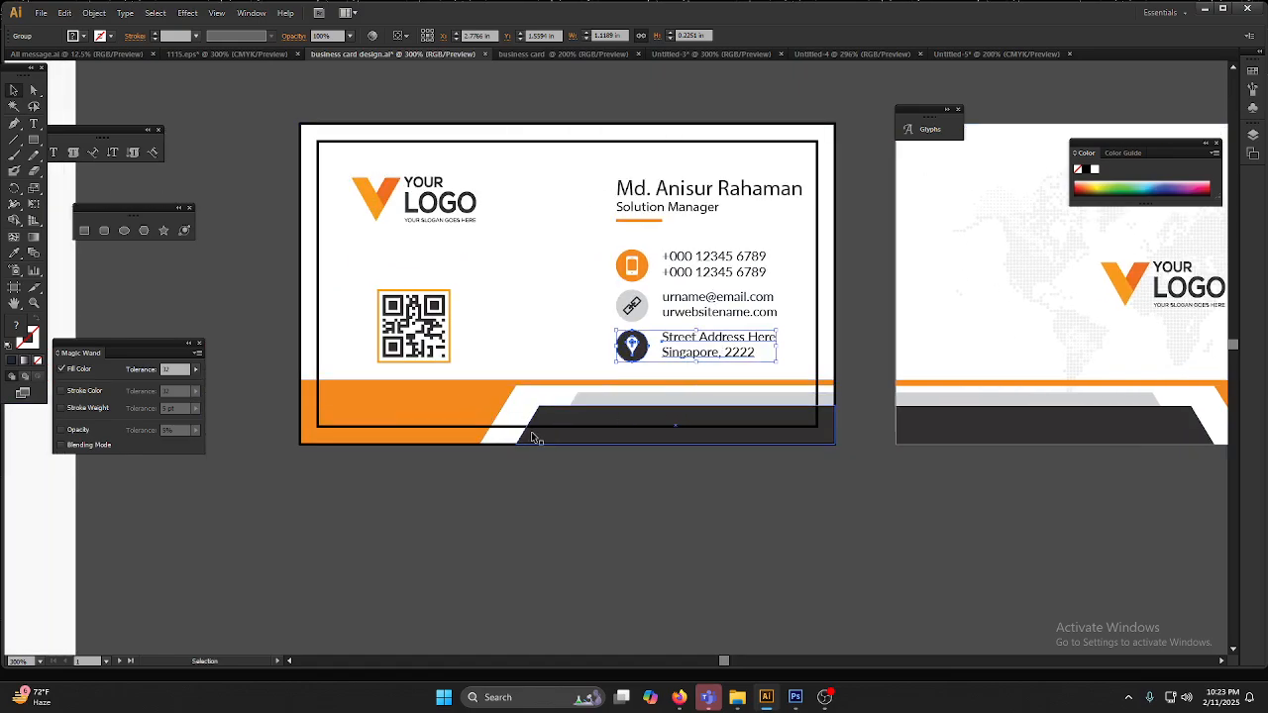
pyautogui.moveTo(831, 462); pyautogui.dragTo(564, 455)
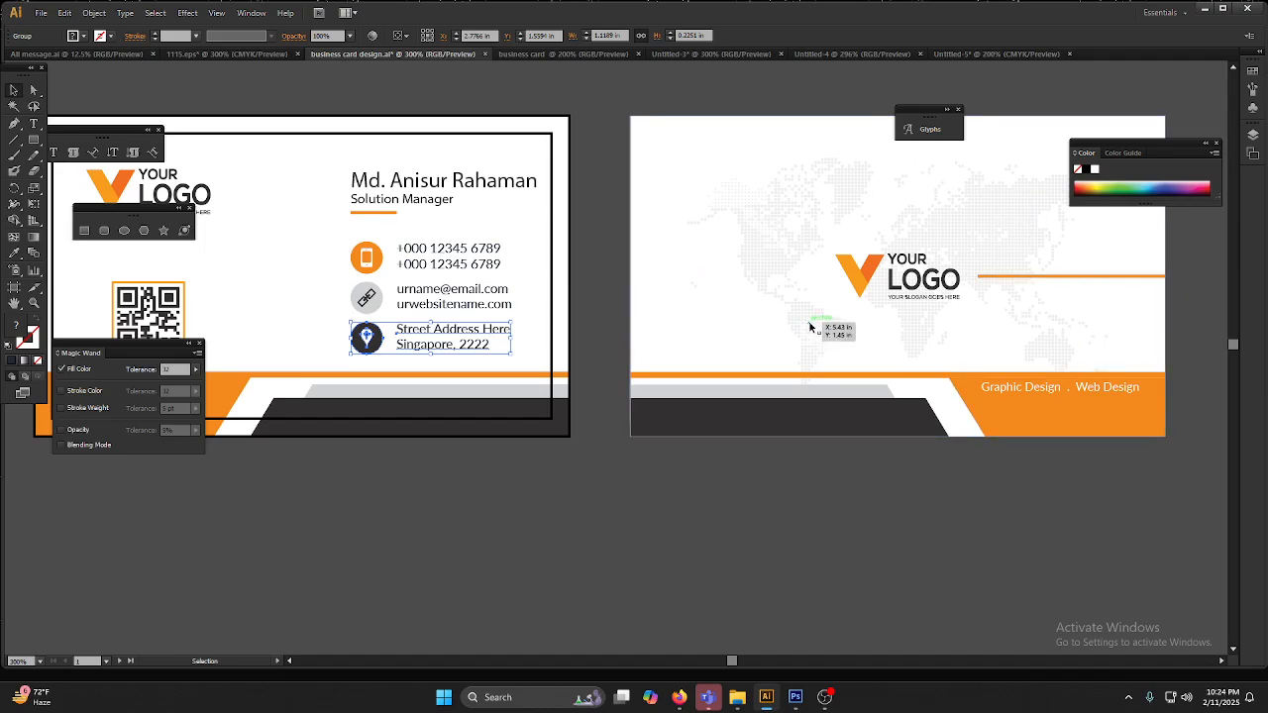
pyautogui.scroll(-1, 809, 327)
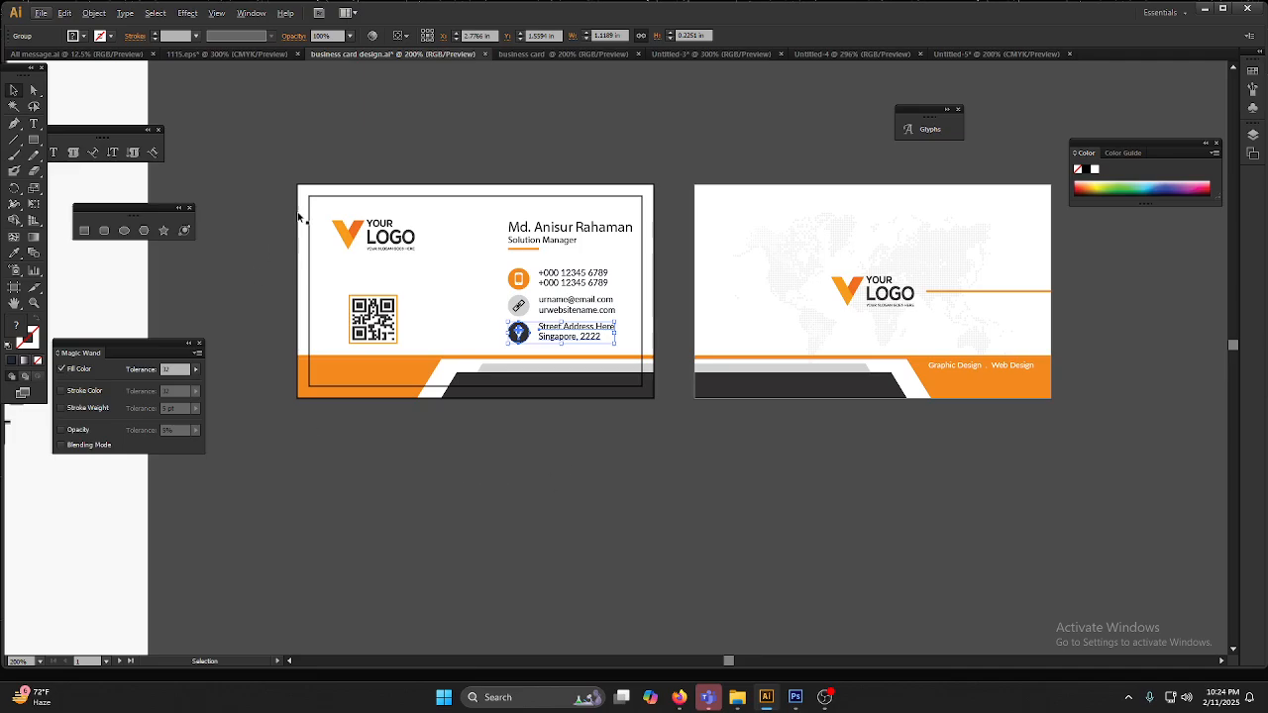
pyautogui.click(655, 464)
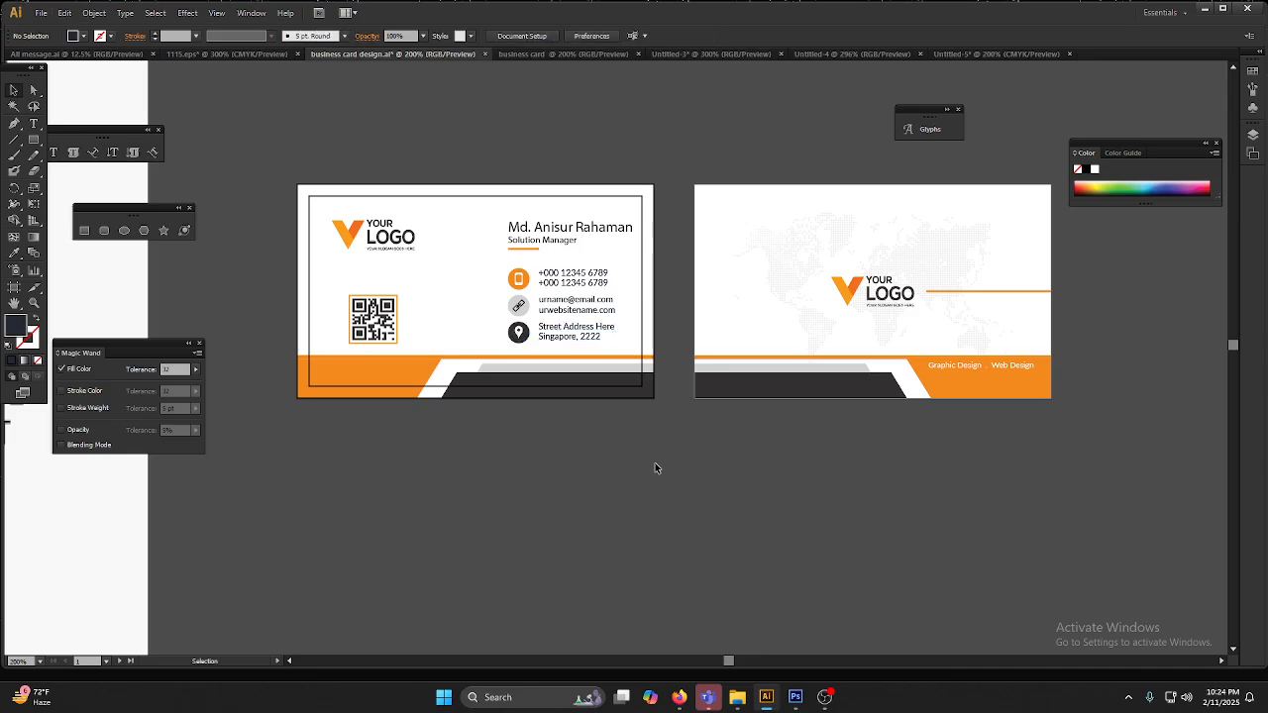
# Step: Switch to the browser and bring up the Masterpiece multimedia YouTube channel page
pyautogui.click(678, 698)
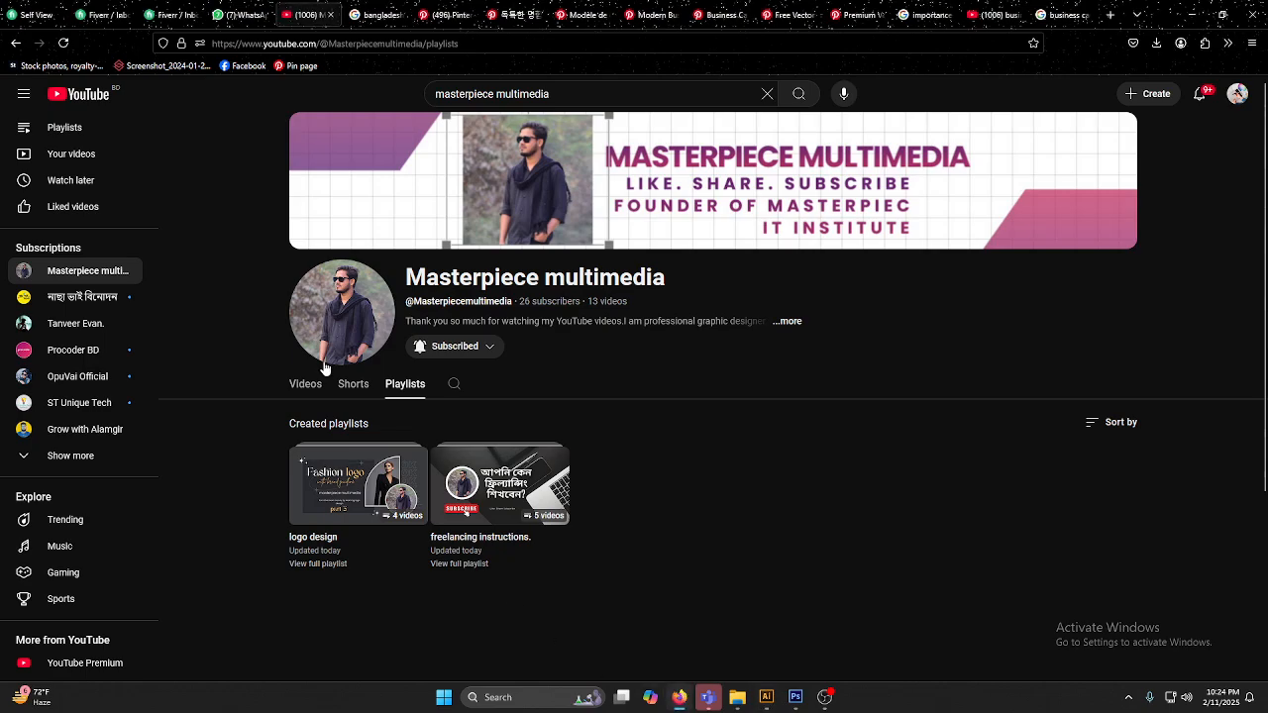